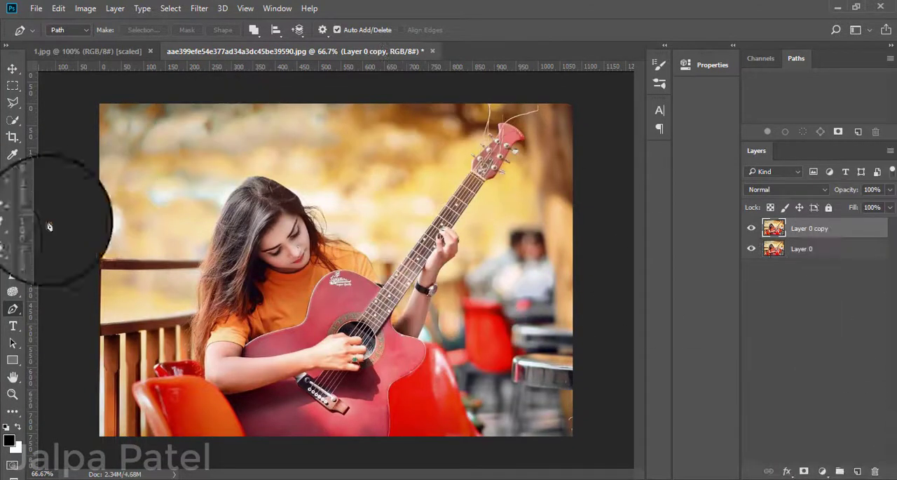
Quick-select the woman and her guitar on Layer 0 copy, adding the hair, shirt, guitar body, neck and headstock to the selection.
left_click_drag(13, 119, 62, 126)
left_click(62, 126)
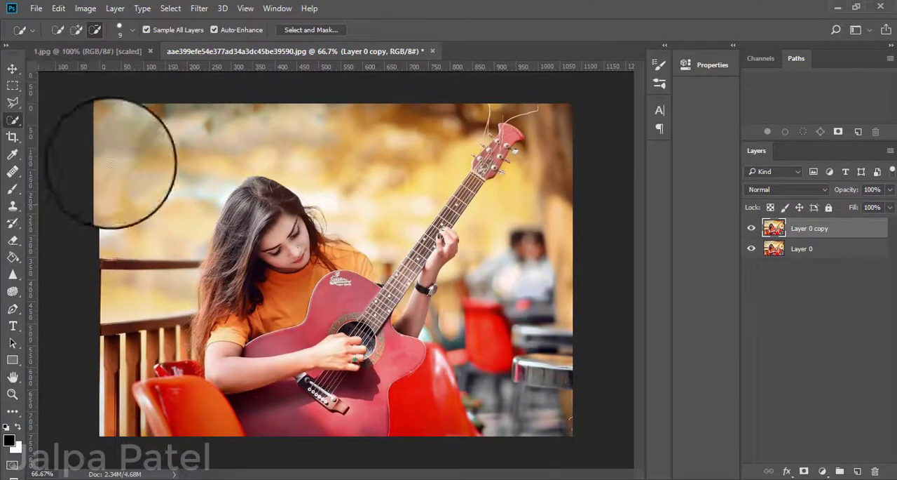
left_click(77, 30)
mouse_move(270, 198)
left_mouse_down()
mouse_move(232, 244)
mouse_move(325, 298)
mouse_move(362, 357)
mouse_move(361, 378)
mouse_move(393, 385)
mouse_move(405, 362)
mouse_move(375, 404)
mouse_move(375, 431)
mouse_move(310, 437)
mouse_move(272, 419)
mouse_move(220, 276)
mouse_move(200, 347)
mouse_move(223, 238)
left_mouse_up()
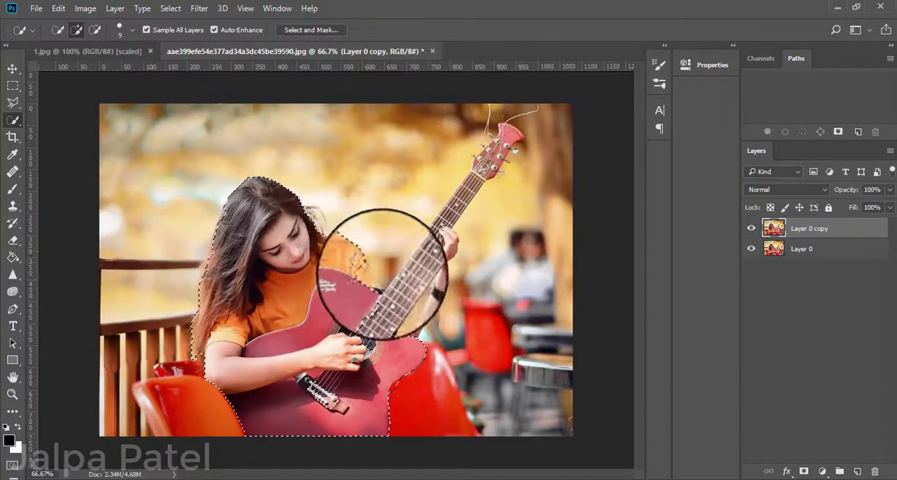
mouse_move(382, 274)
left_mouse_down()
mouse_move(427, 201)
mouse_move(507, 141)
mouse_move(506, 149)
mouse_move(516, 130)
left_mouse_up()
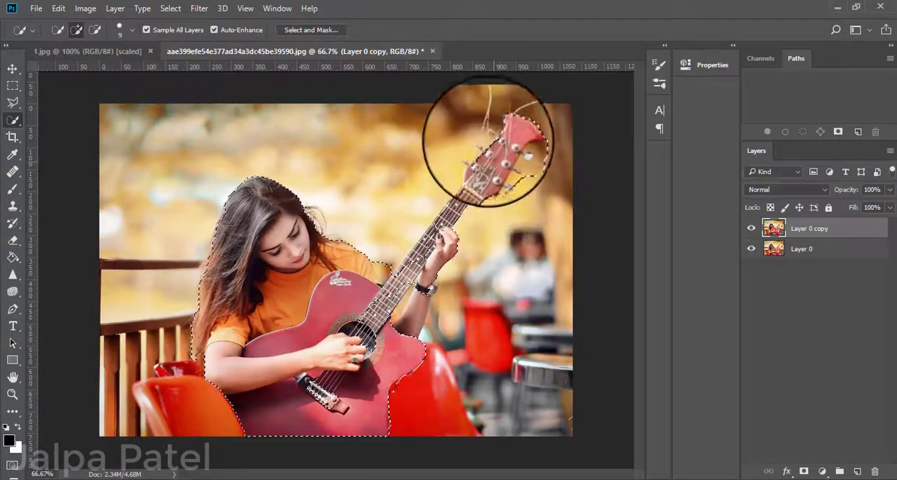
Refine the quick selection around the bench gap, headstock and forearm, alternating subtract and add modes with brush sizes 30 and 9.
left_click(95, 29)
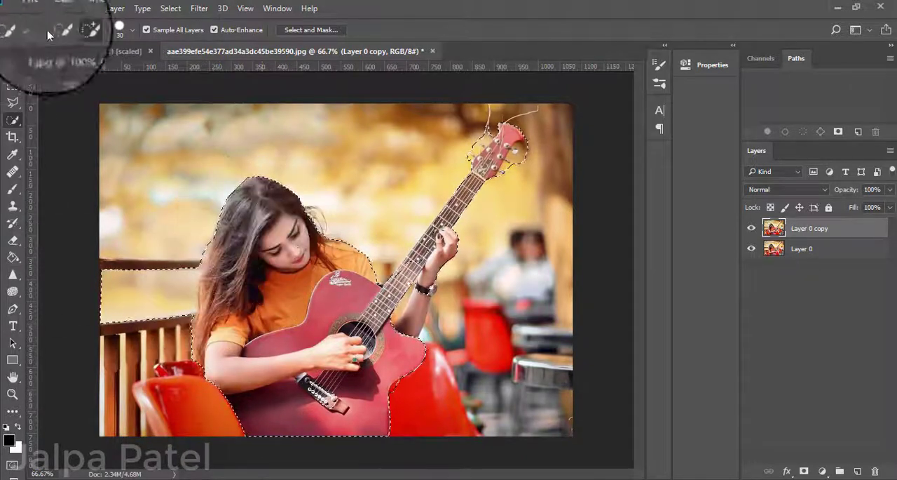
left_click(94, 29)
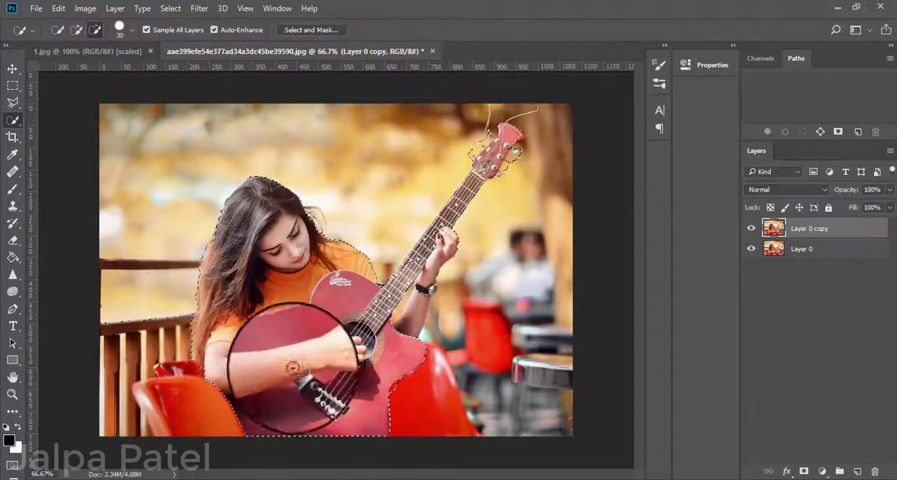
left_click(76, 30)
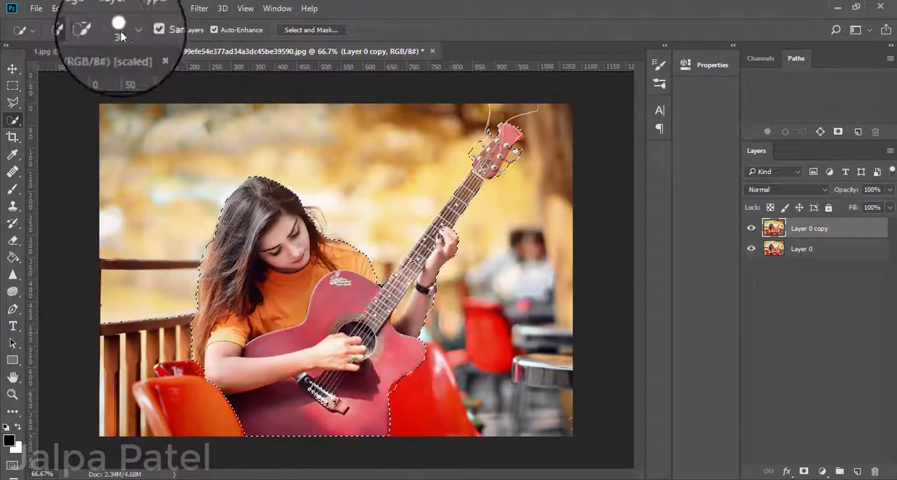
left_click(94, 30)
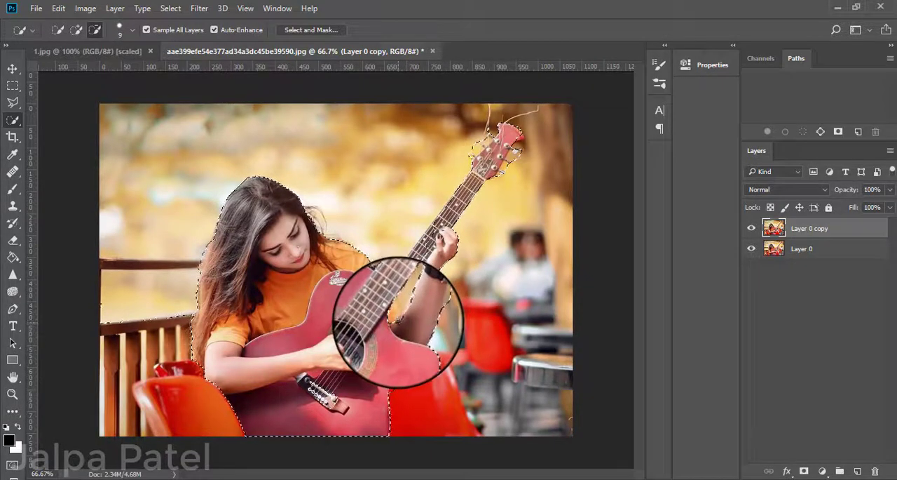
left_click(76, 29)
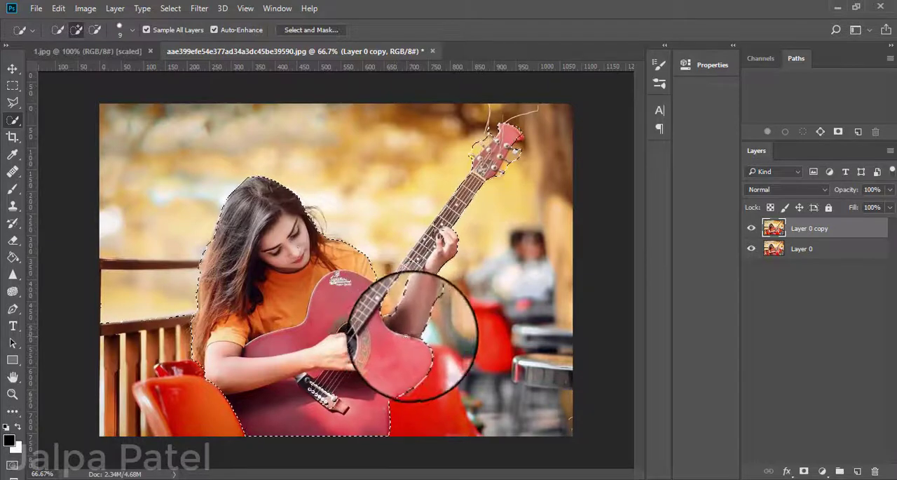
Enter Quick Mask mode and erase the mask over the shoulder, guitar neck, raised arm and loose hair, reducing the eraser size to 10.
left_click(11, 464)
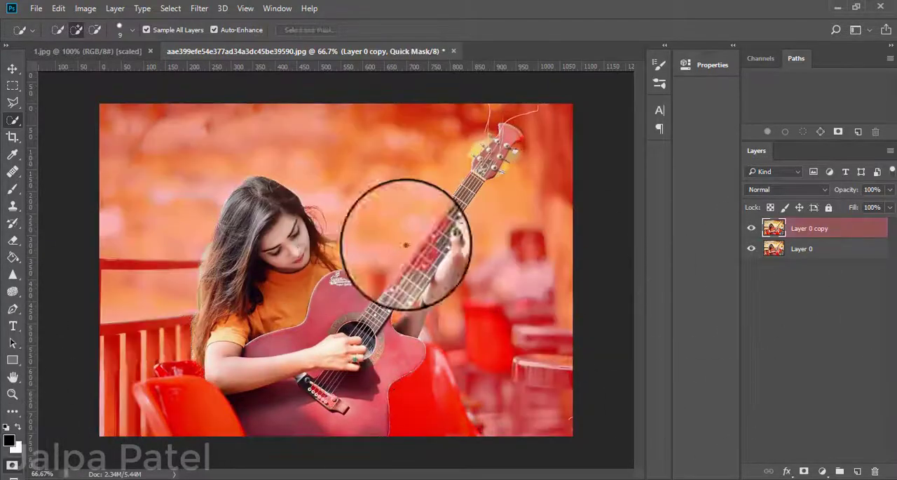
left_click(13, 240)
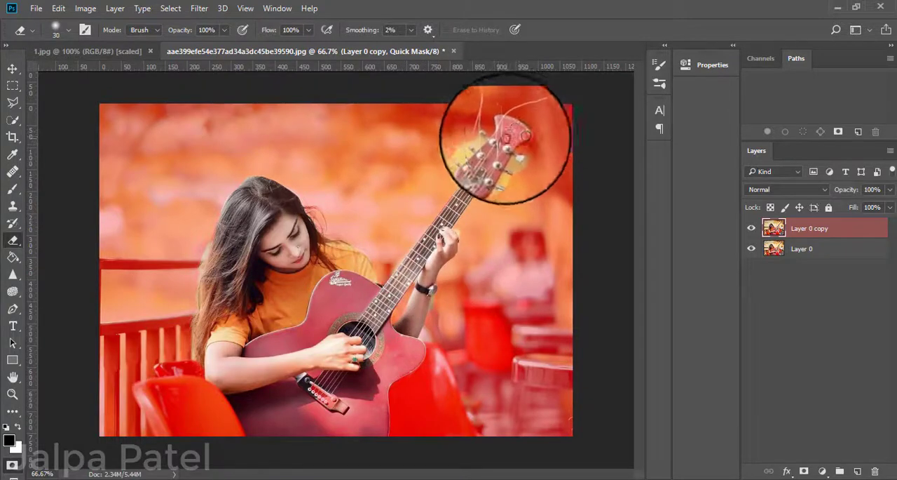
key("bracketleft")
key("bracketleft")
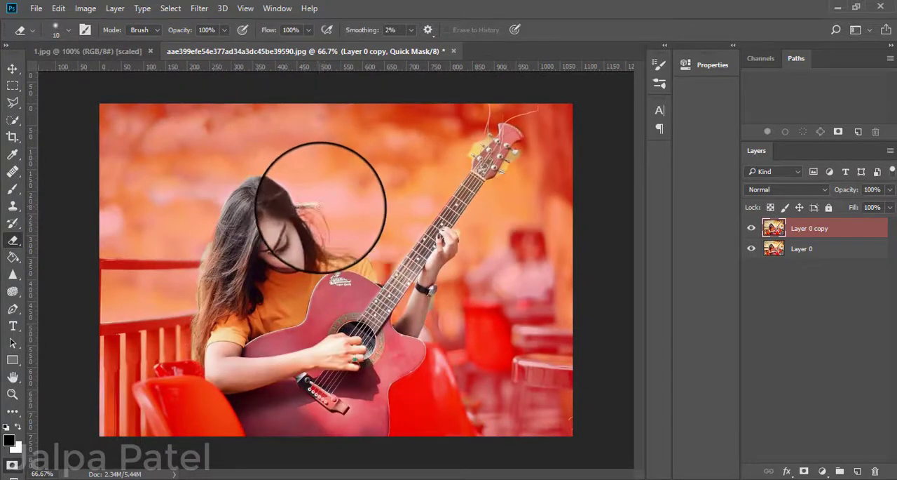
Clean up the mask edge between the shoulder and the guitar neck with a size 6 brush and a size 10 eraser.
left_click(13, 189)
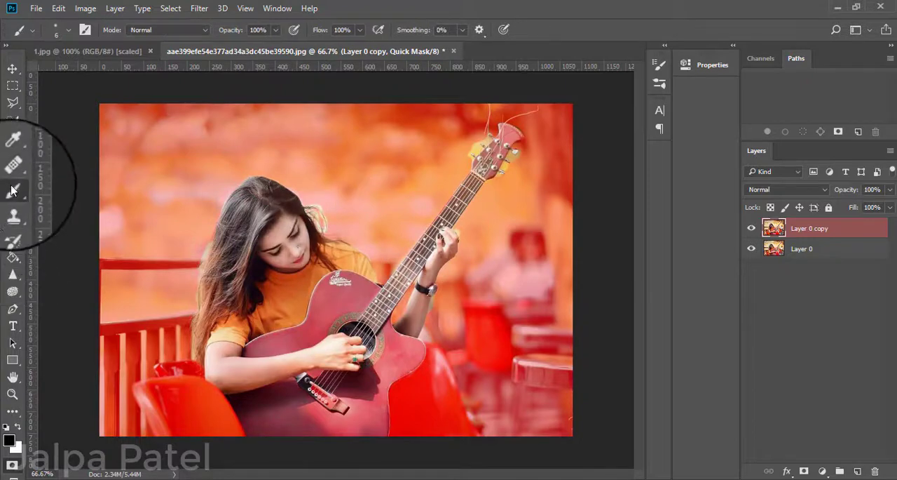
key("ctrl+plus")
key("ctrl+plus")
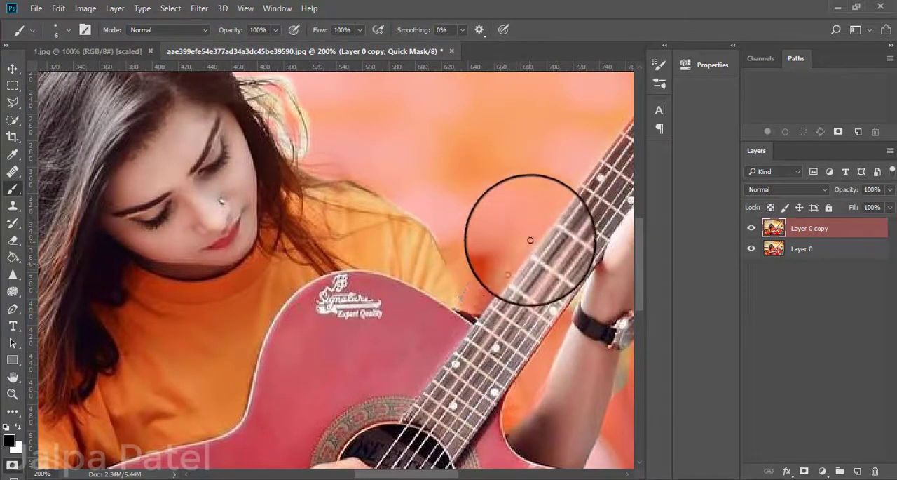
scroll(431, 304, "down", 1)
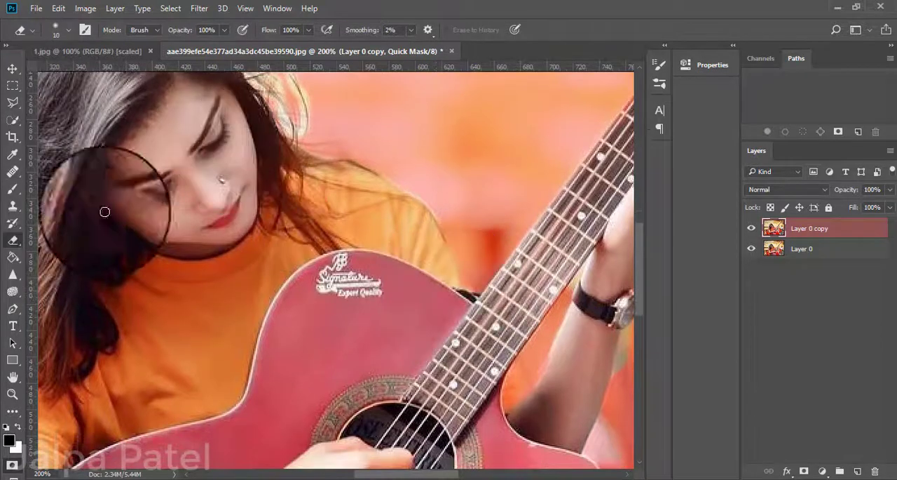
scroll(217, 212, "up", 3)
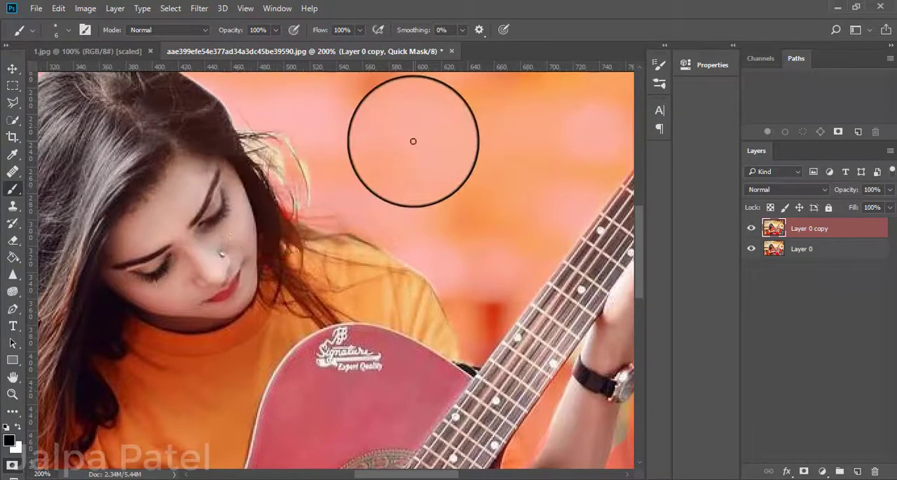
Mask the background around the loose hair beside the face with a size 20 brush, and restore the hair edge with a size 10 eraser.
scroll(378, 140, "up", 1)
key("bracketright")
key("bracketright")
key("bracketright")
key("bracketright")
key("bracketright")
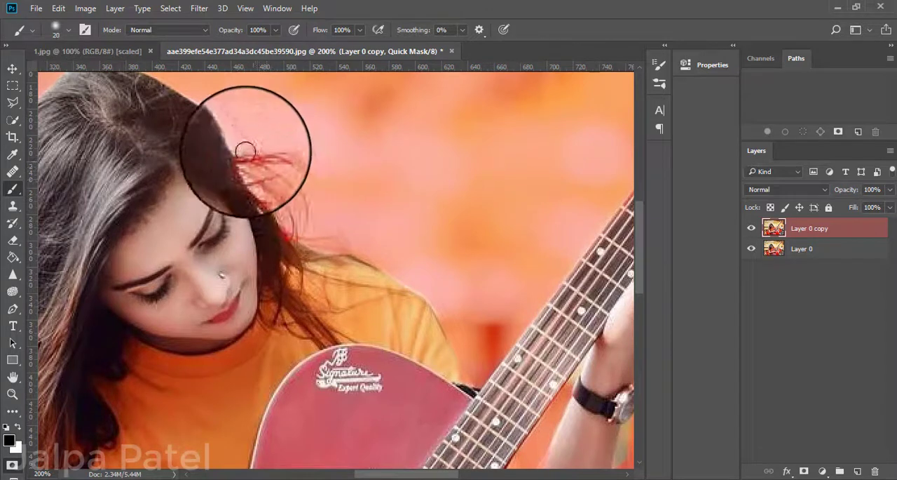
key("e")
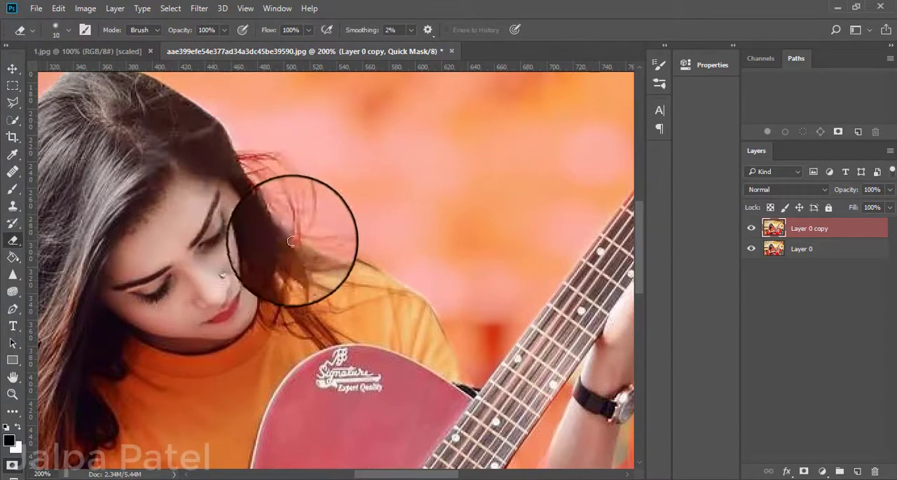
scroll(407, 241, "up", 2)
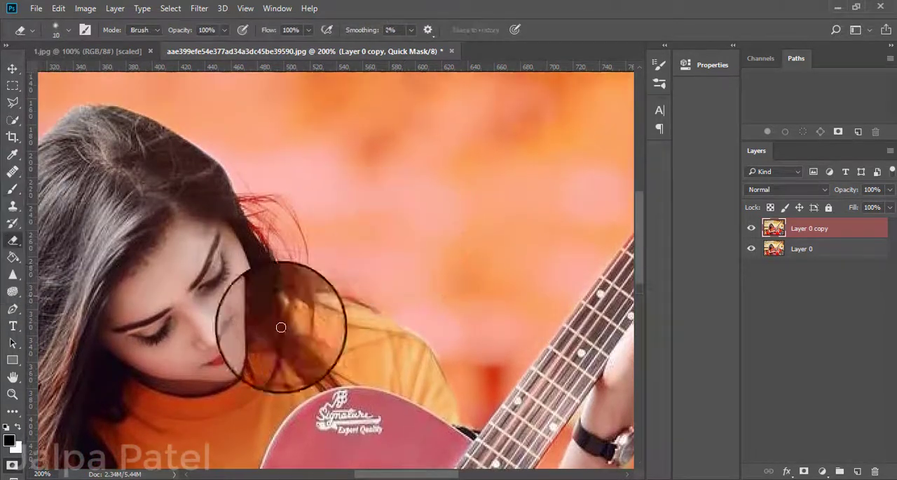
Paint the mask over the background along the outer edge of the long hair, down to the red chair, with a size 20 brush.
left_click(14, 189)
mouse_move(213, 225)
left_mouse_down()
mouse_move(256, 265)
mouse_move(419, 126)
left_mouse_up()
scroll(419, 127, "down", 1)
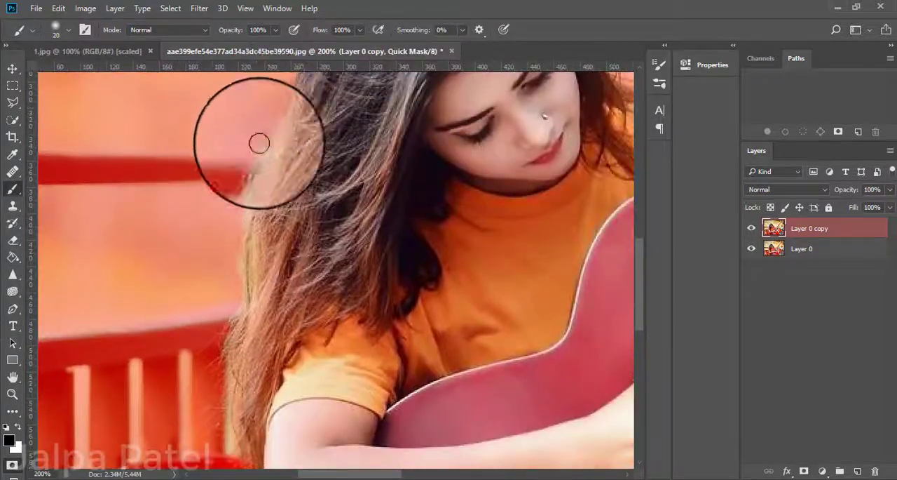
scroll(228, 262, "down", 5)
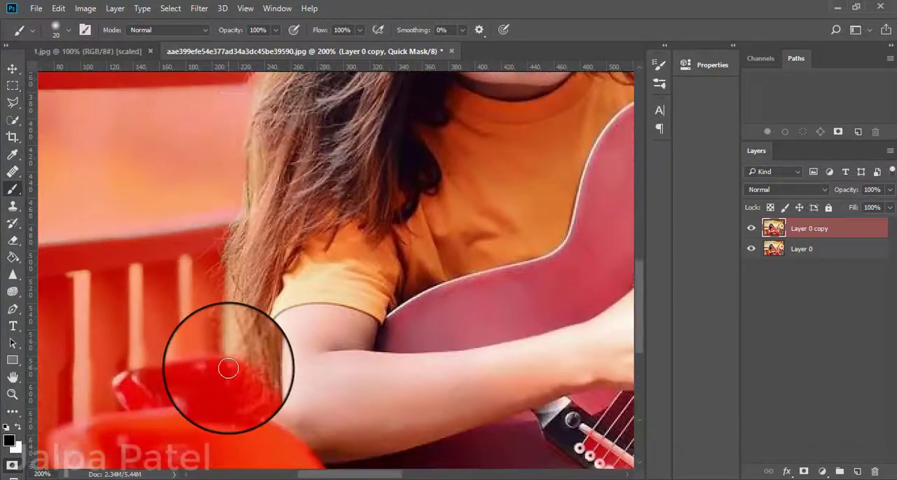
Restore the lower hair strands beside the bench rail with a size 10 eraser, and touch up the surrounding mask with a size 20 brush.
key("e")
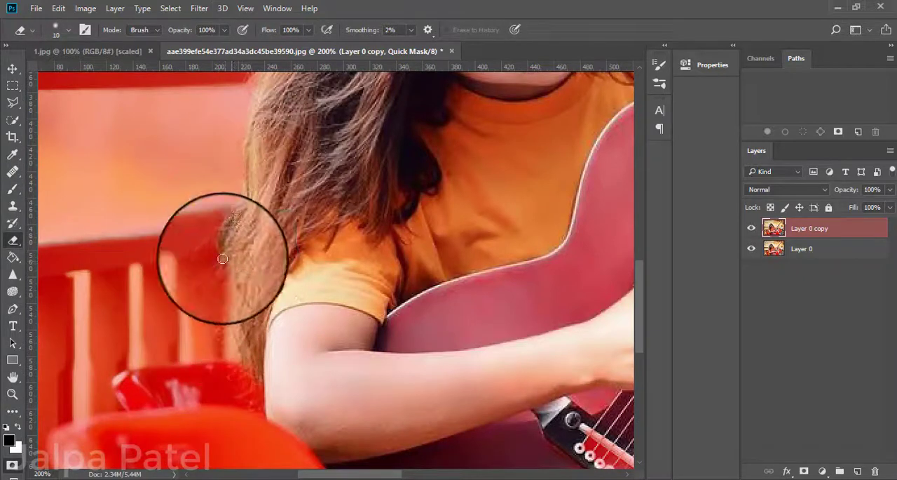
left_click(13, 189)
scroll(280, 224, "up", 10)
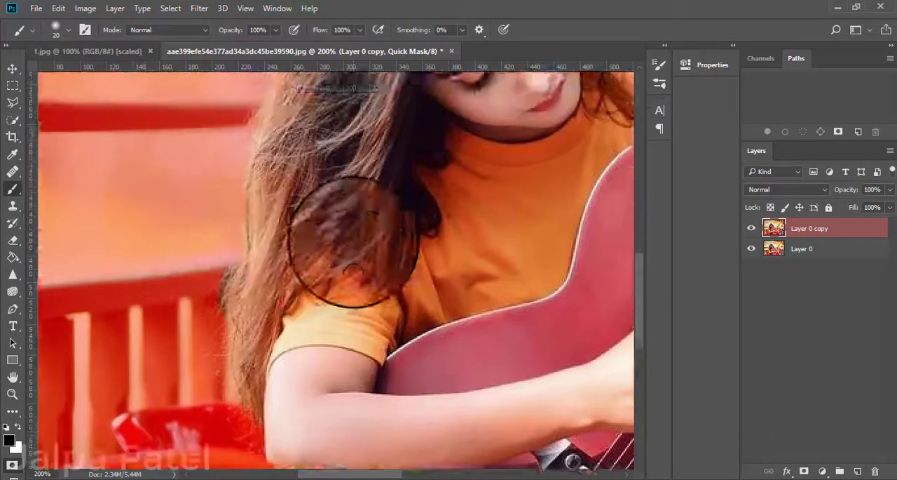
left_click(13, 240)
key("bracketleft")
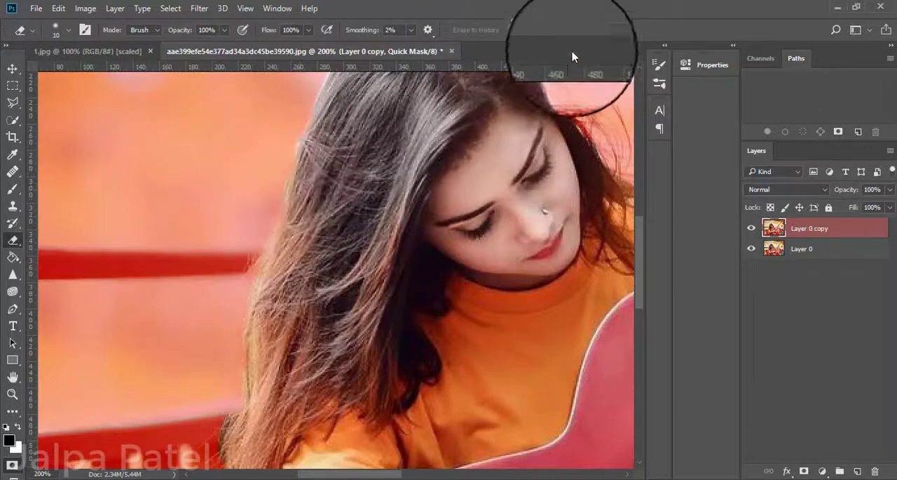
Refine the mask along the raised forearm, watch and elbow with a size 10 brush and a size 10 eraser.
key("ctrl+minus")
mouse_move(456, 352)
left_mouse_down()
mouse_move(311, 223)
mouse_move(244, 311)
left_mouse_up()
key("ctrl+plus")
mouse_move(414, 435)
left_mouse_down()
mouse_move(426, 249)
mouse_move(414, 320)
left_mouse_up()
left_click(12, 189)
key("bracketleft")
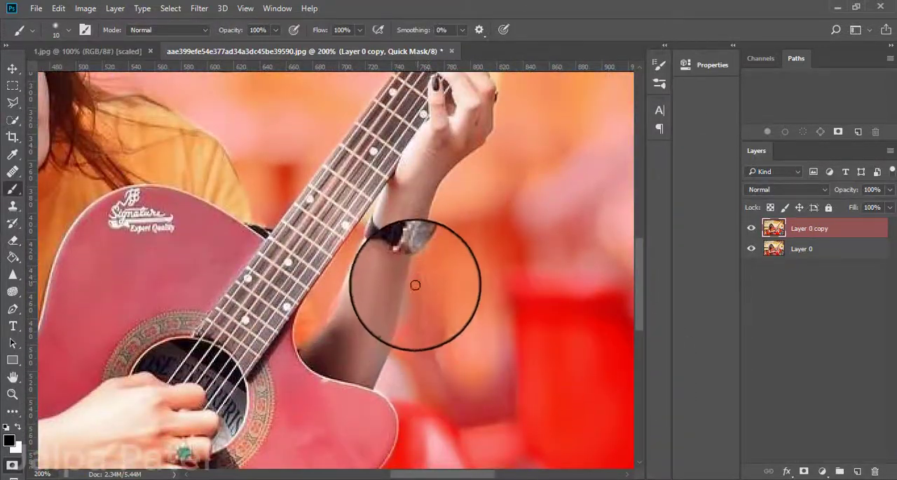
left_click(13, 241)
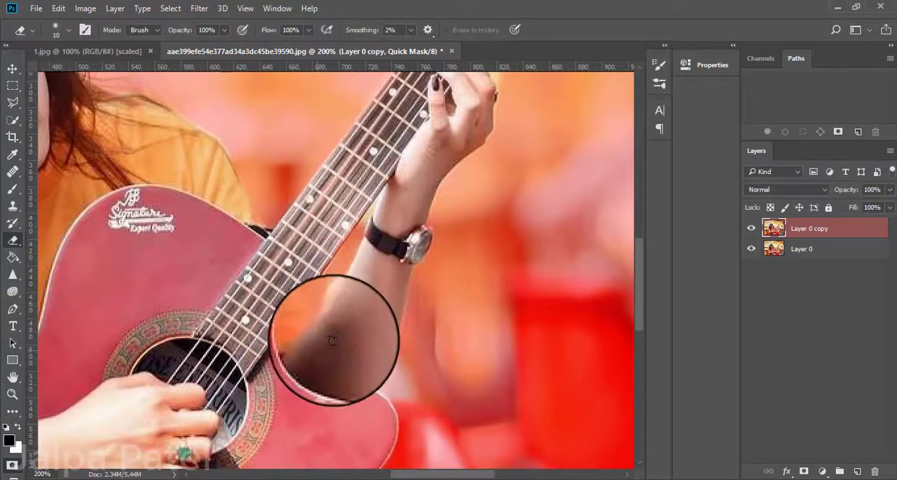
Check the selection outline outside Quick Mask mode, then return and mask the gap between the guitar neck and the wrist with a smaller brush.
left_click(12, 464)
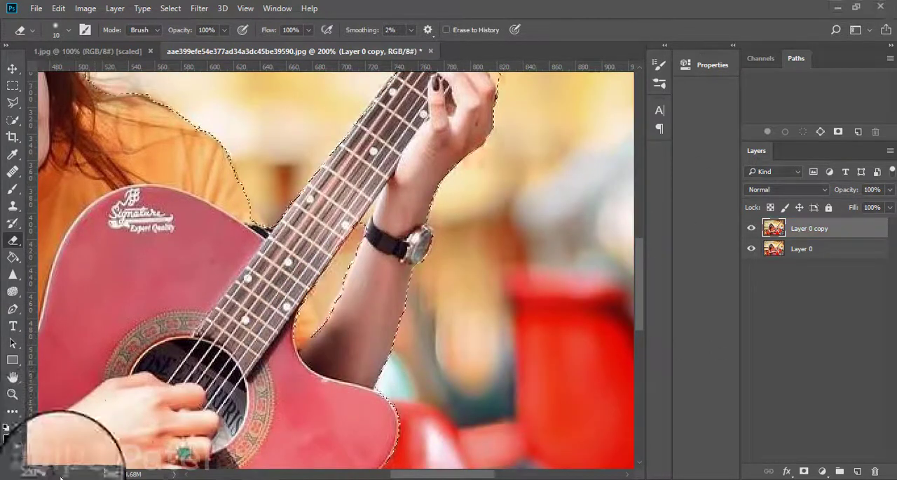
left_click(12, 464)
key("b")
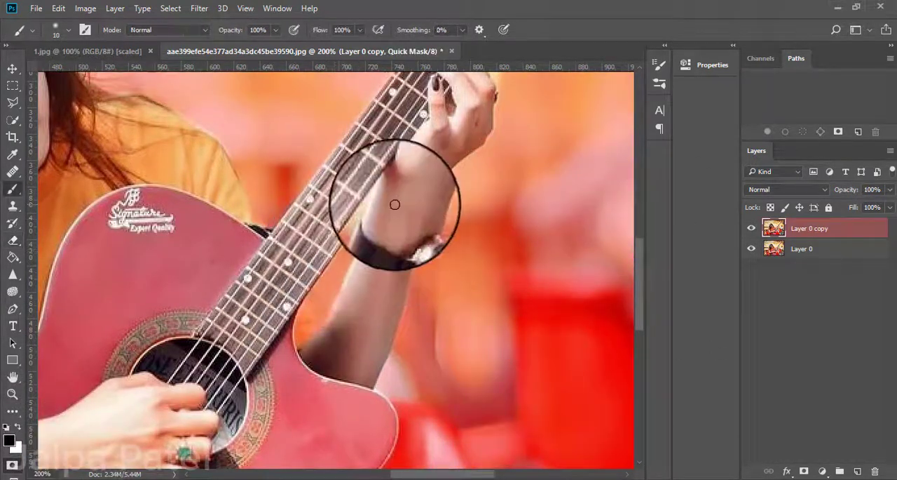
key("bracketleft")
key("bracketleft")
key("bracketleft")
left_click_drag(355, 224, 378, 202)
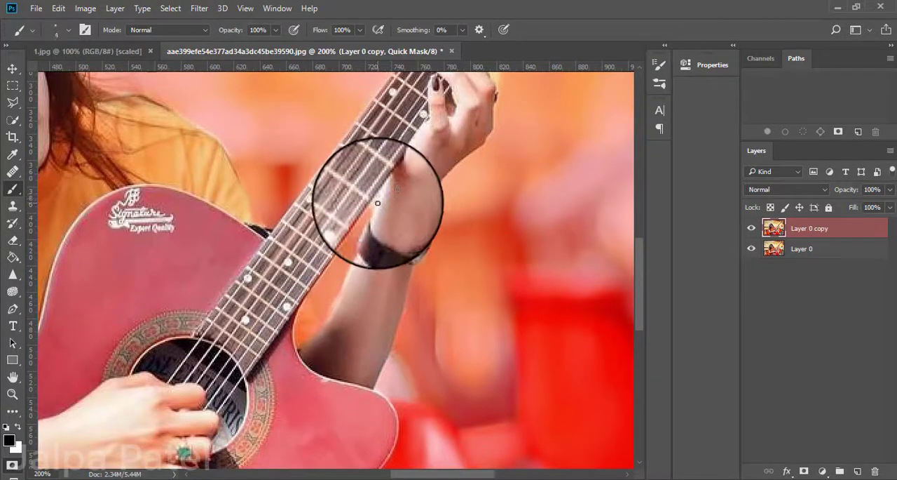
Clean up the mask around the fretting hand and along the guitar neck with the Brush and a size 10 Eraser.
left_click(13, 240)
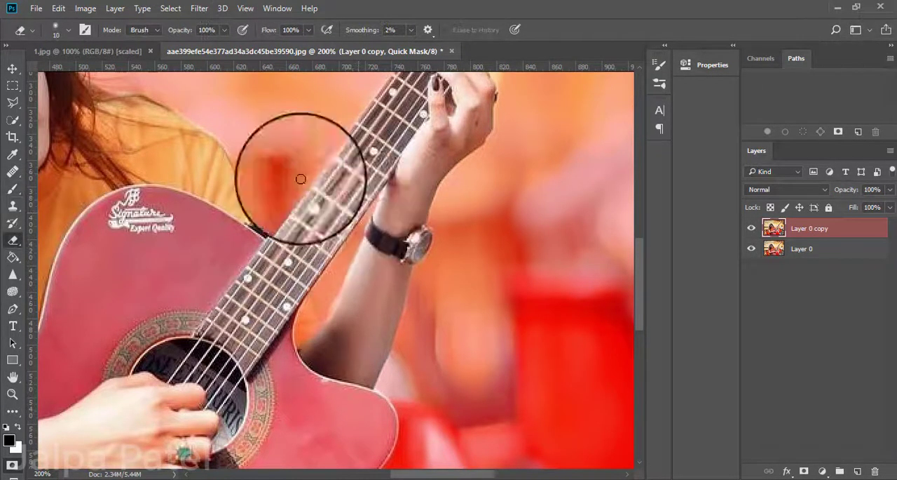
scroll(339, 189, "up", 4)
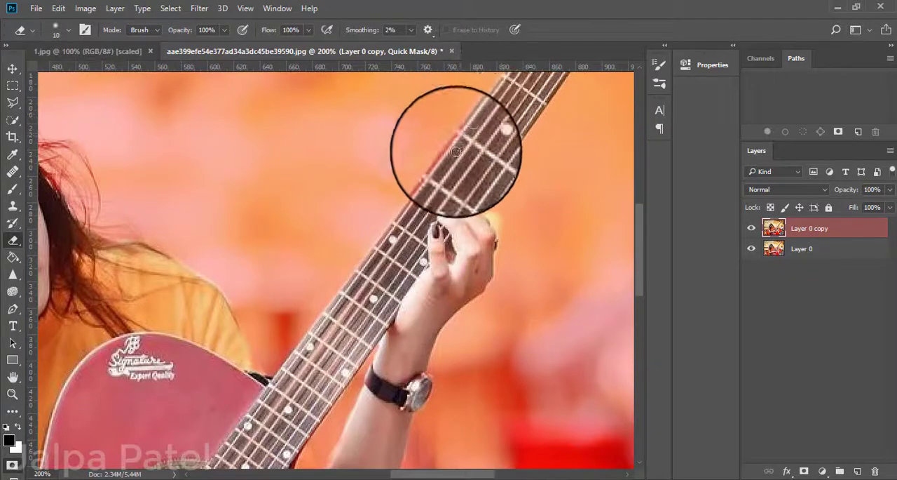
left_click(12, 189)
key("bracketright")
key("bracketright")
key("bracketright")
key("bracketright")
key("bracketright")
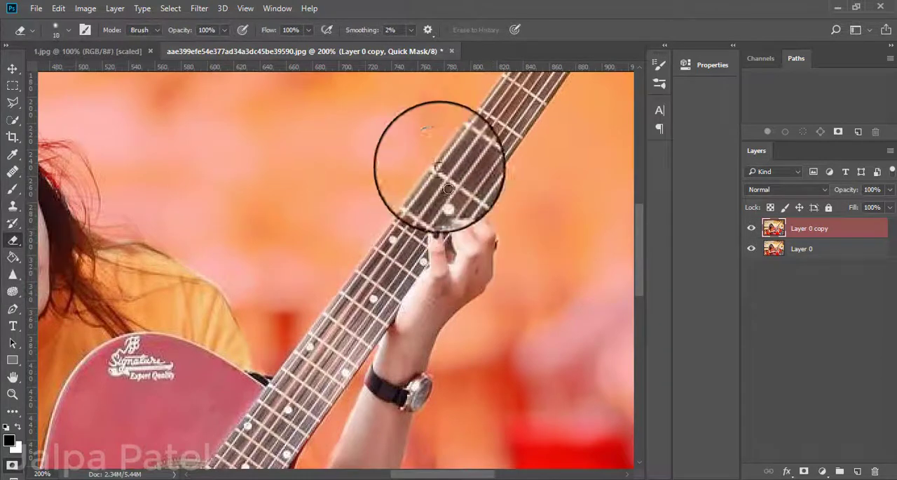
key("e")
Mask the background beside the right edge of the guitar headstock with a size 8 brush, and restore the headstock tip with a size 7 eraser.
scroll(134, 209, "up", 3)
scroll(631, 176, "up", 3)
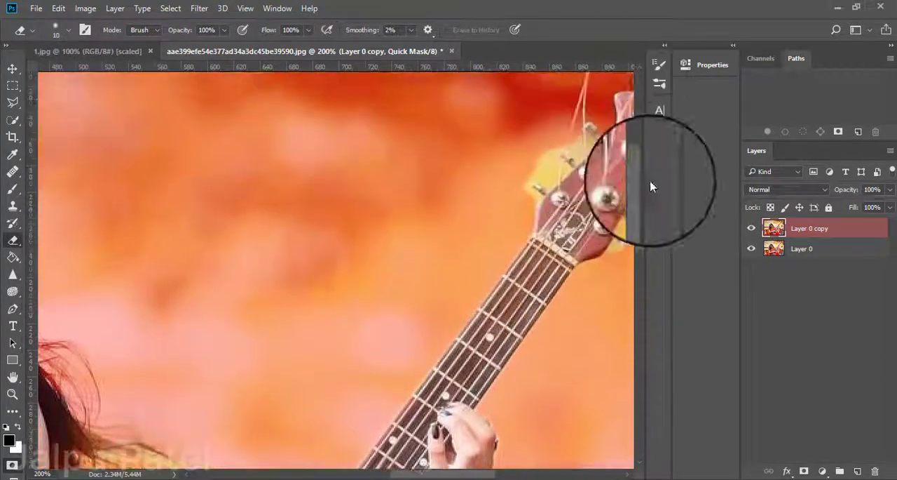
scroll(615, 72, "right", 2)
left_click(13, 189)
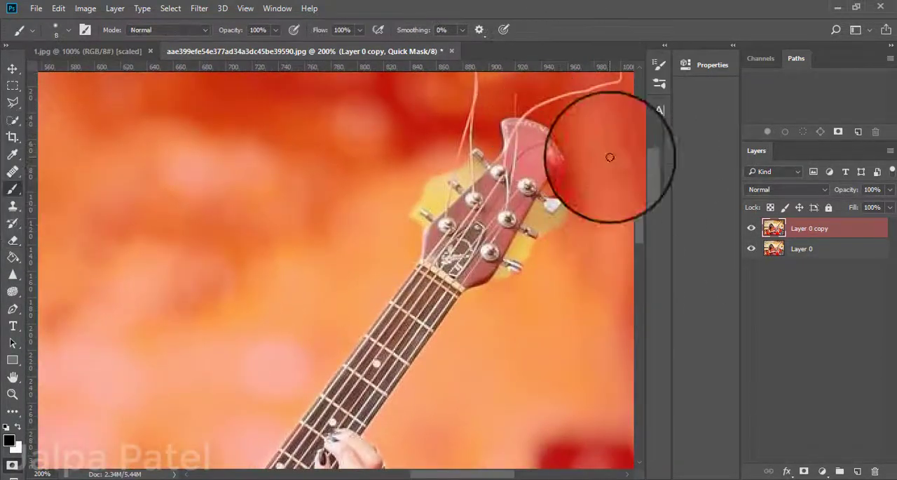
left_click_drag(572, 226, 541, 295)
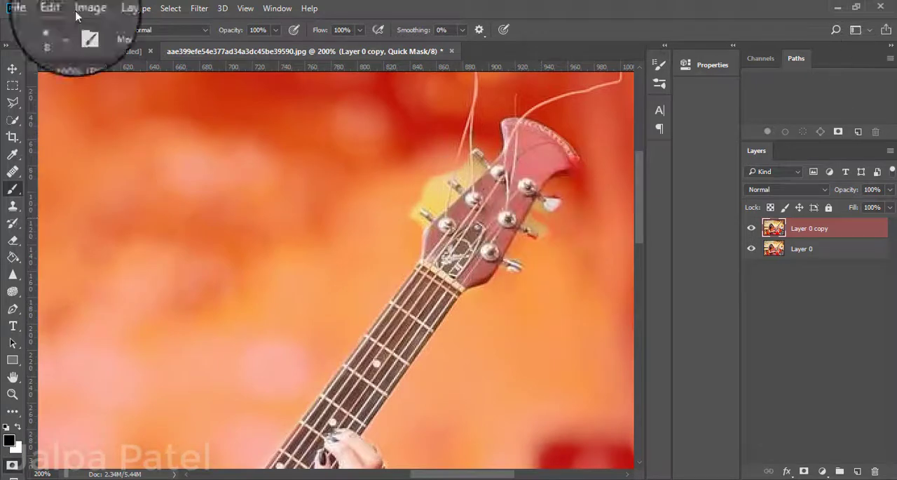
left_click(13, 240)
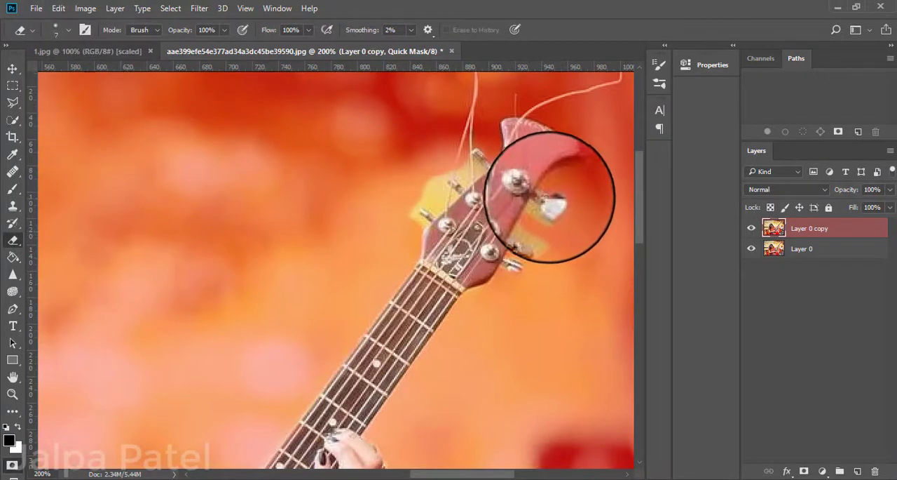
left_click(12, 465)
left_click(12, 464)
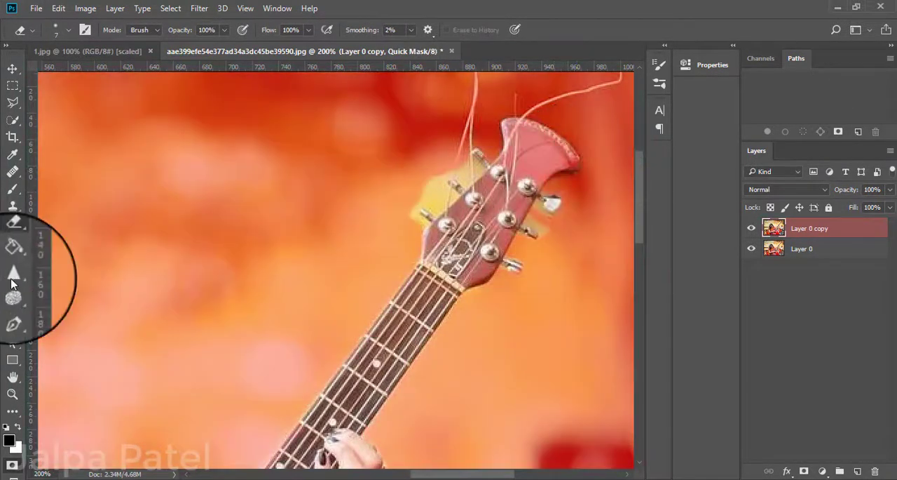
left_click(13, 189)
key("q")
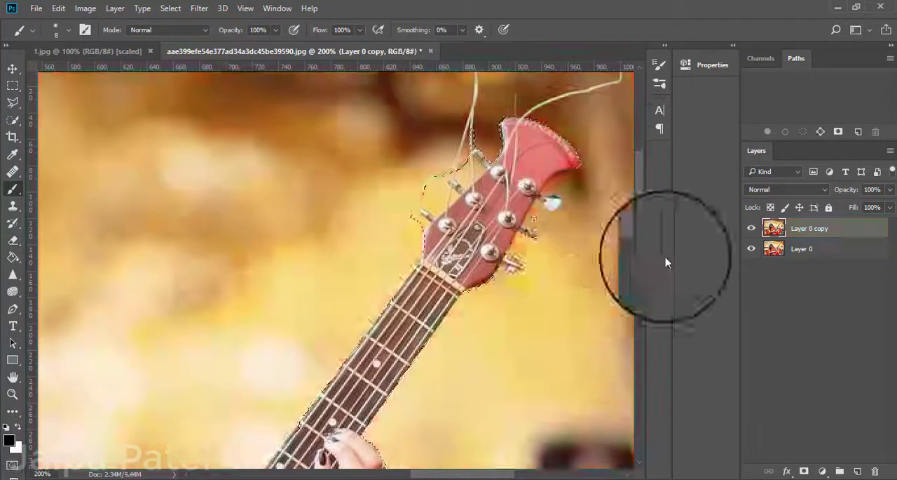
Clean up the mask around the headstock's right-hand tuning pegs with the size 8 brush and size 7 eraser, checking the selection outline.
key("q")
key("q")
key("q")
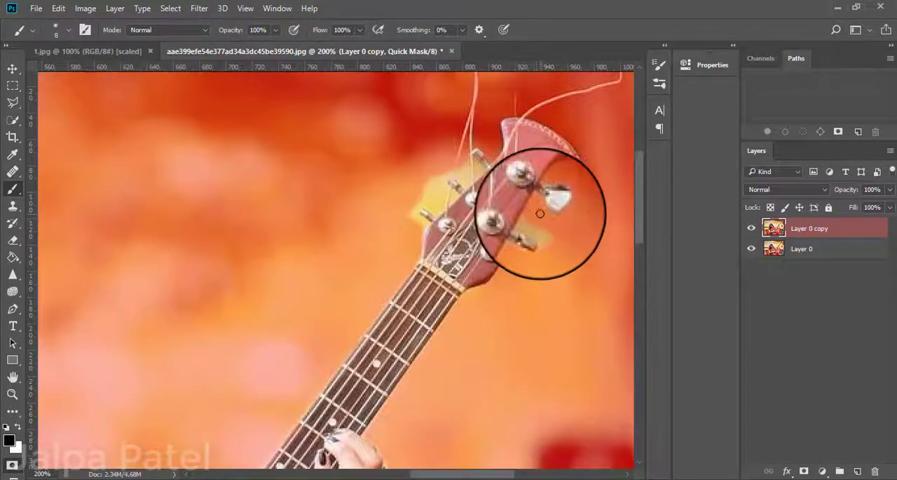
key("q")
key("q")
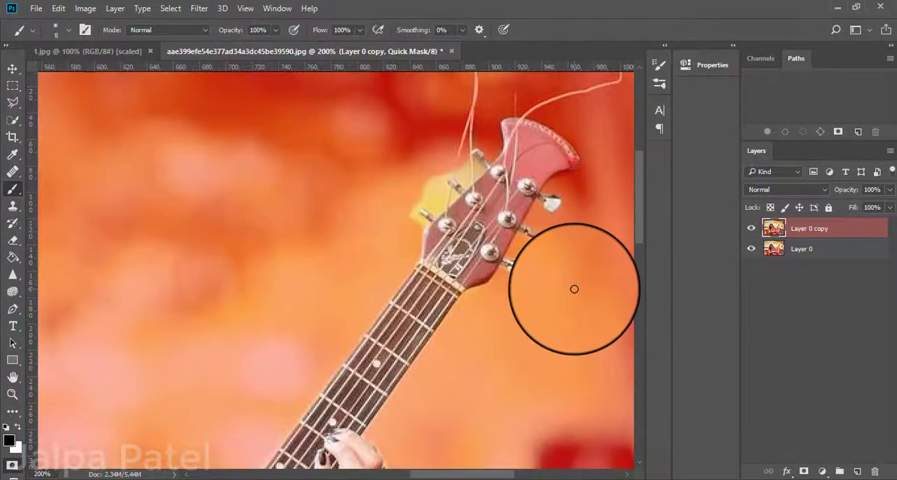
key("e")
key("q")
Paint mask over the outer part of the background patch beside the headstock's left-hand tuning pegs with a size 8 brush.
key("q")
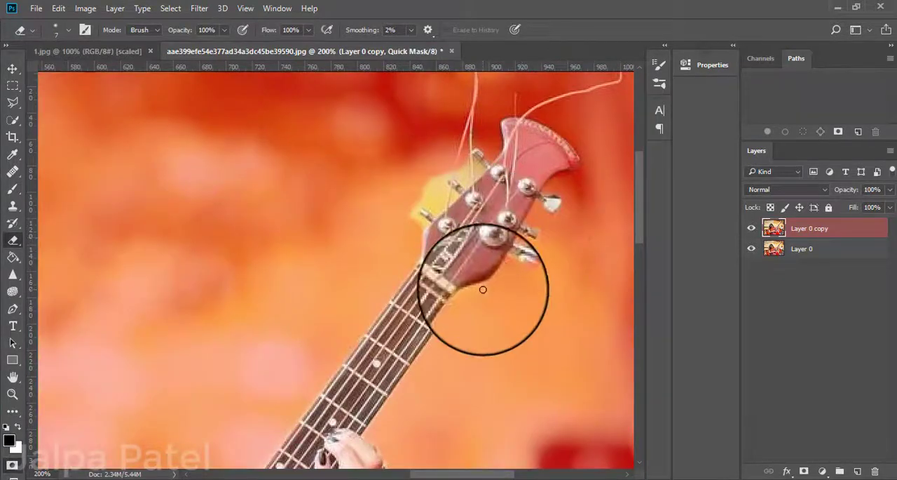
key("q")
key("q")
key("b")
key("q")
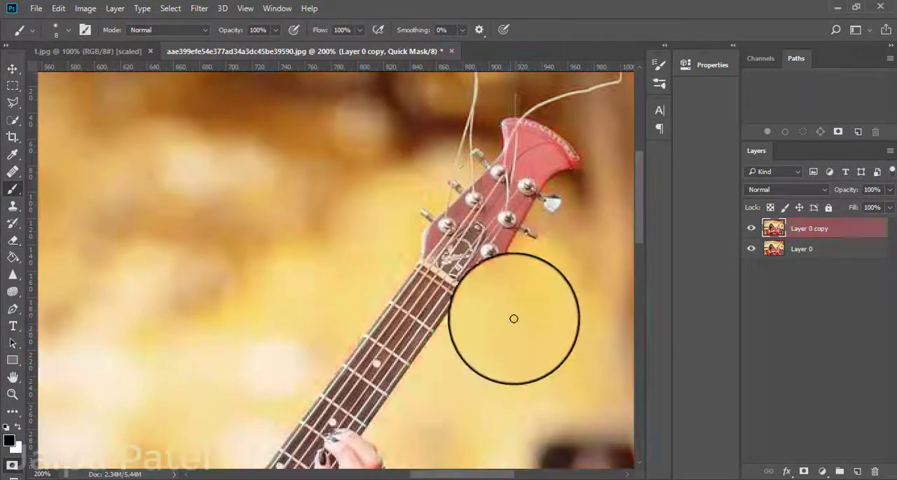
key("q")
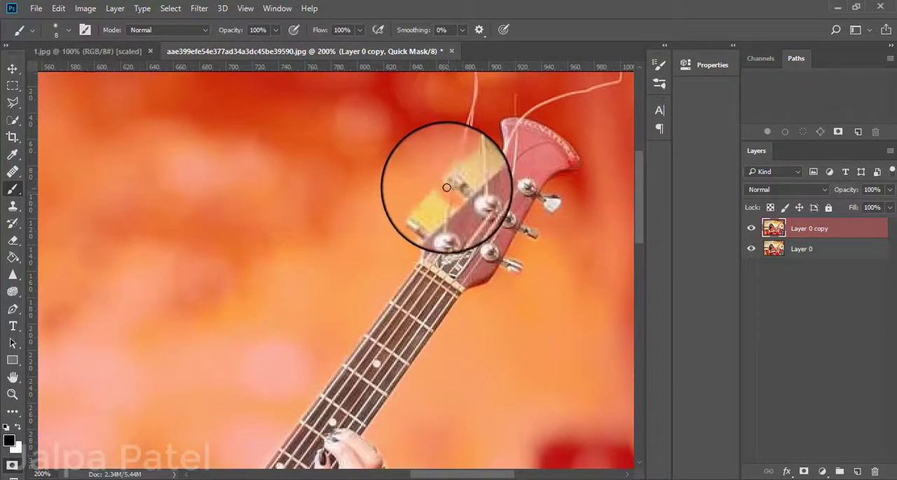
key("q")
key("q")
Restore the tip of the lowest left-hand tuning peg in the mask with a size 7 eraser.
key("e")
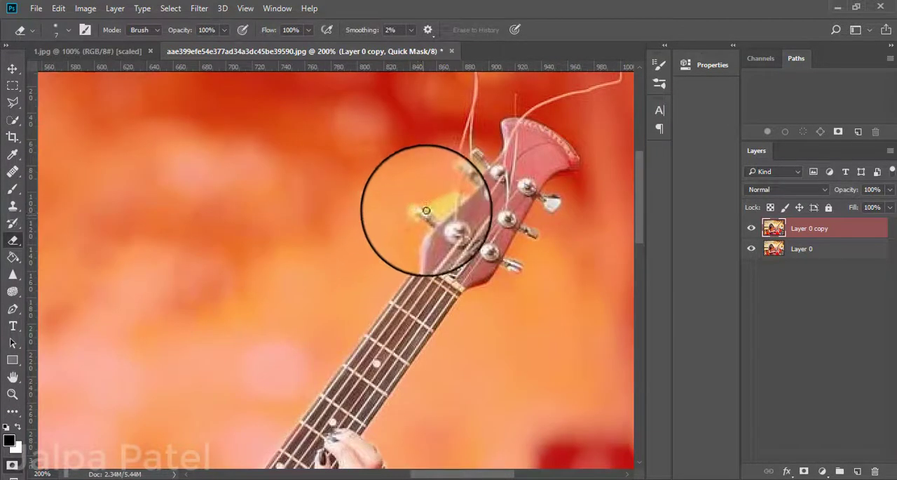
key("q")
key("q")
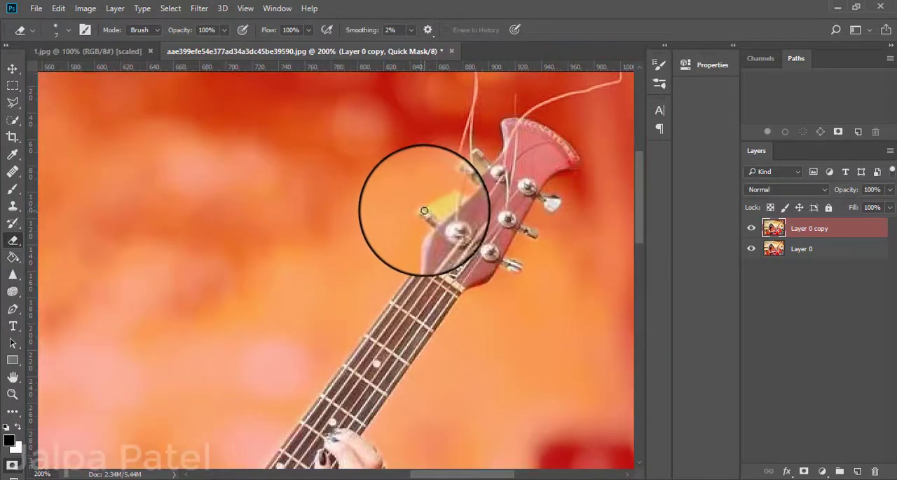
key("q")
key("q")
key("q")
key("q")
Mask the remaining background between the left-hand tuning pegs with a size 8 brush, and check the headstock's selection outline.
key("b")
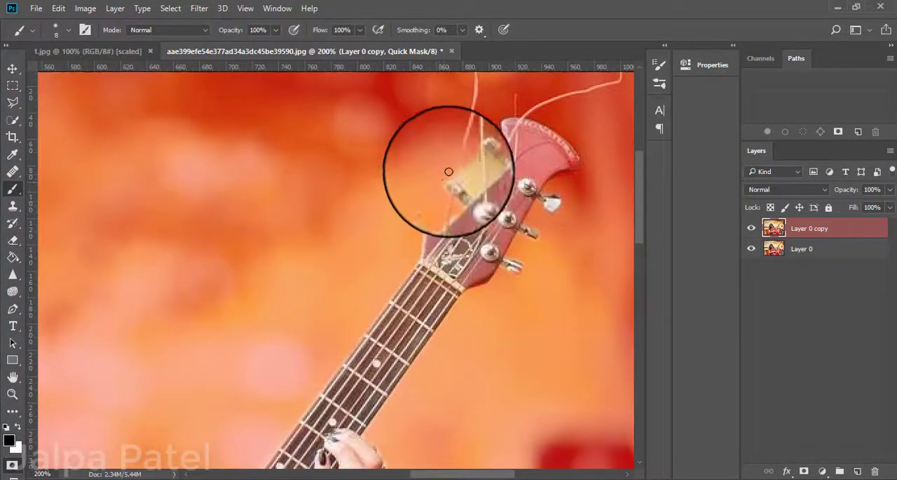
key("q")
key("q")
key("q")
key("q")
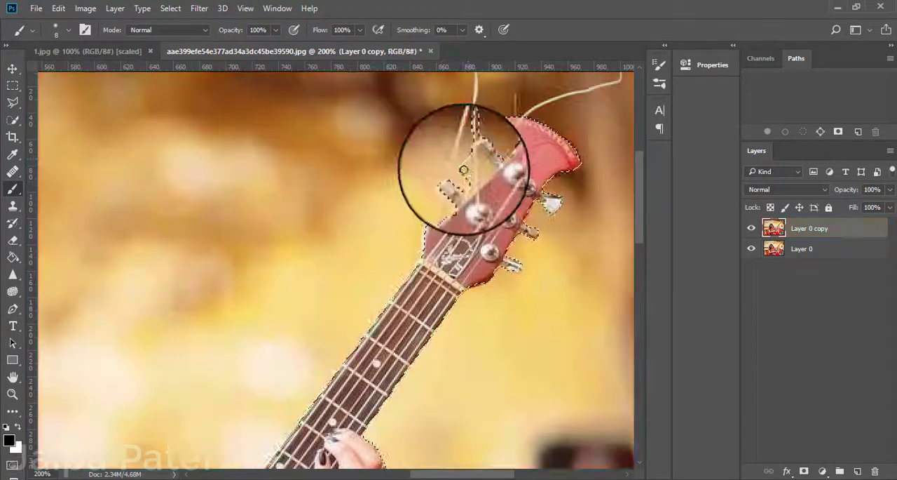
key("q")
key("q")
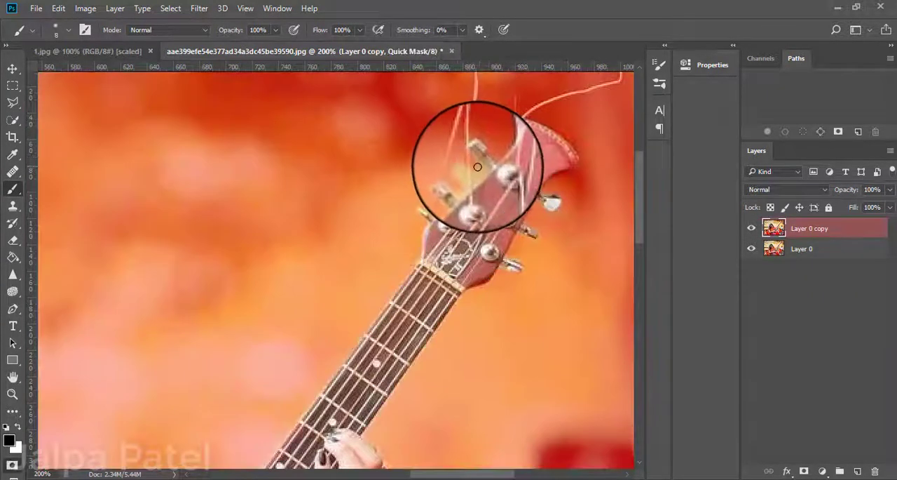
key("q")
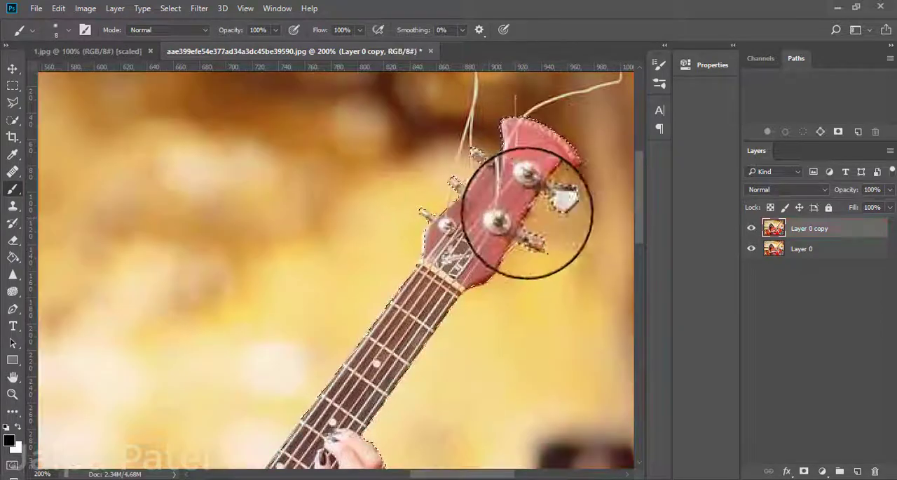
Leave Quick Mask mode and check the selection outline around the whole woman and guitar.
key("q")
key("ctrl+minus")
key("q")
key("q")
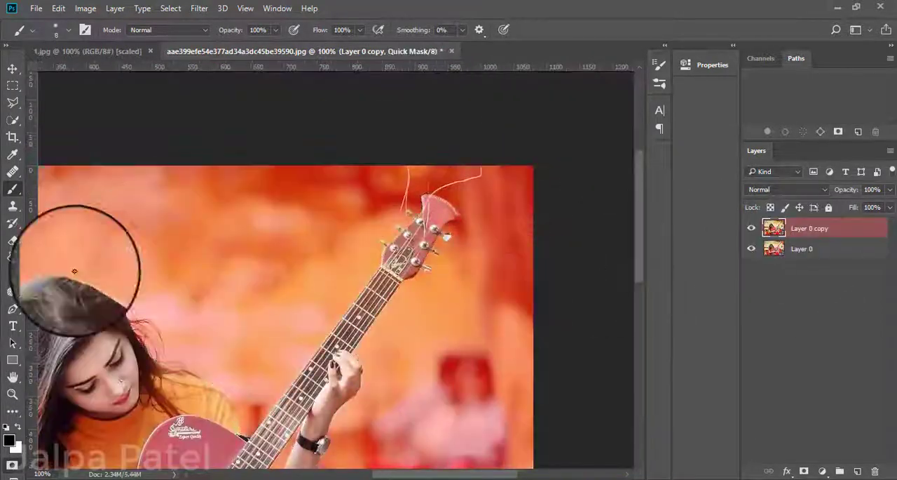
key("e")
key("ctrl+plus")
key("ctrl+minus")
key("ctrl+minus")
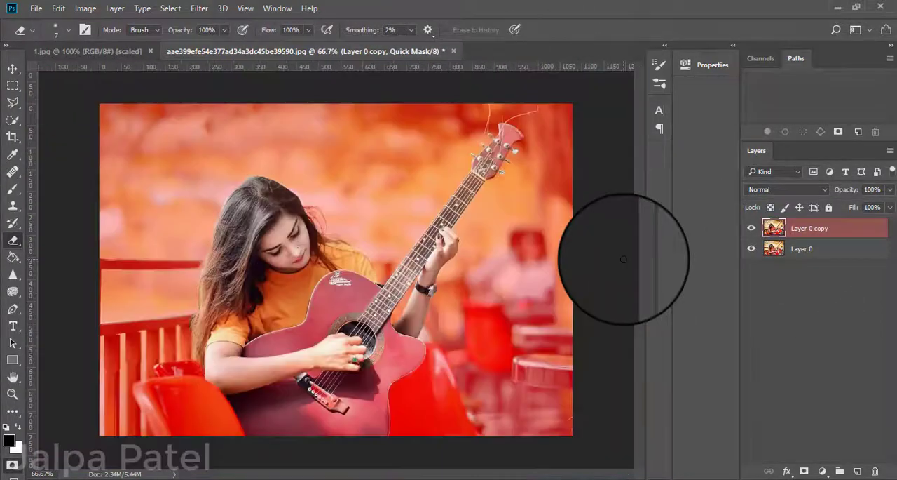
key("q")
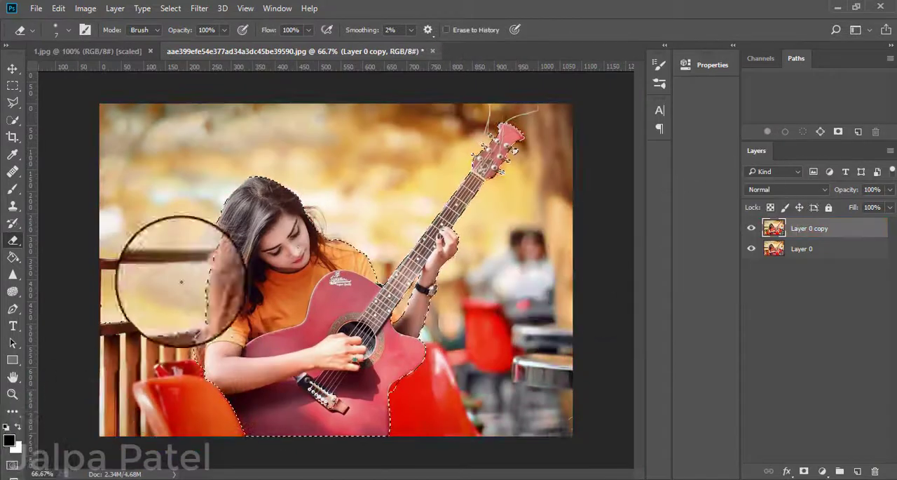
Refine the selection in Select and Mask with radius 2 px, Smart Radius on, smooth 4, feather 0.5 px and contrast 3%.
left_click(7, 123)
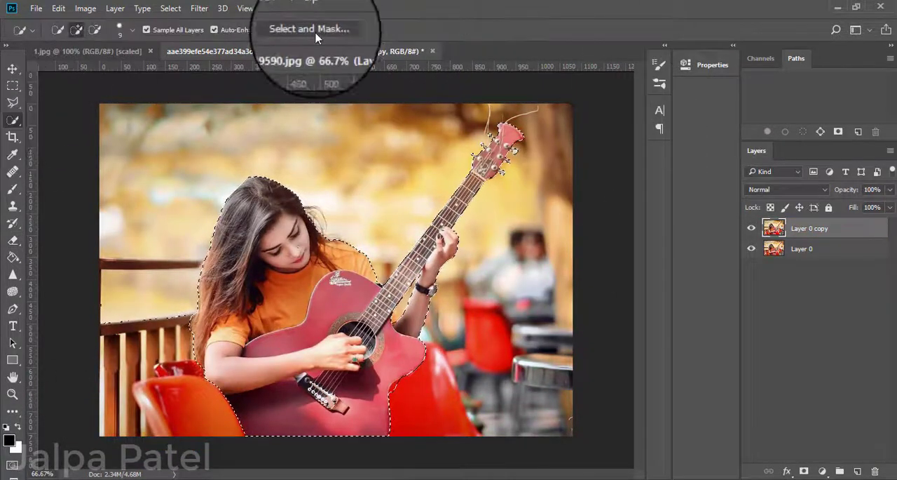
left_click(329, 30)
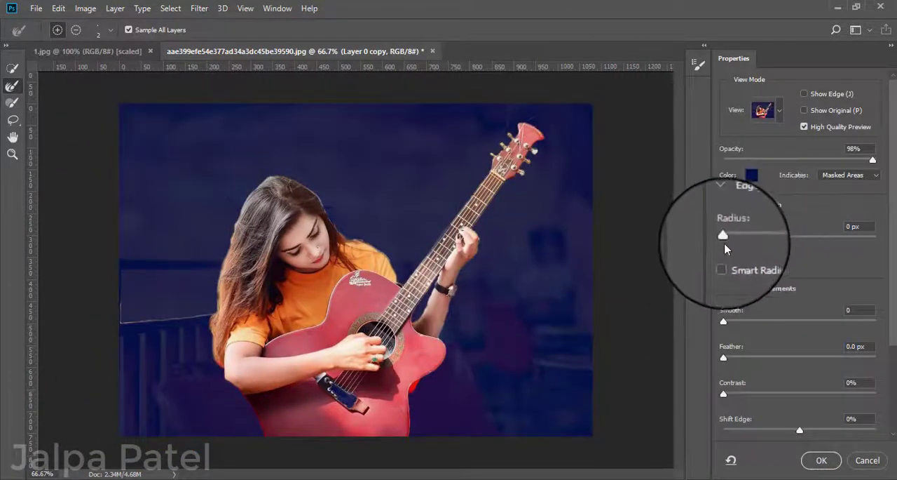
left_click_drag(724, 237, 736, 237)
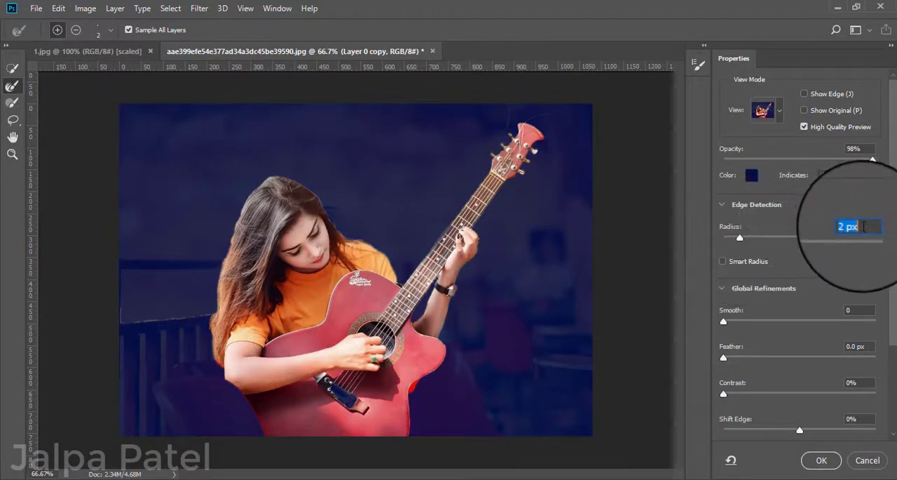
mouse_move(736, 237)
left_mouse_down()
mouse_move(722, 237)
mouse_move(740, 243)
left_mouse_up()
left_click(723, 262)
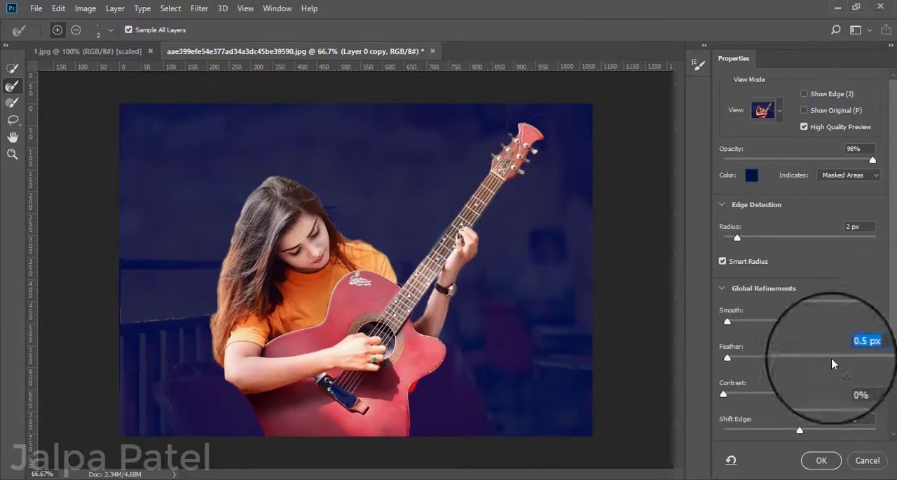
left_click_drag(722, 394, 726, 394)
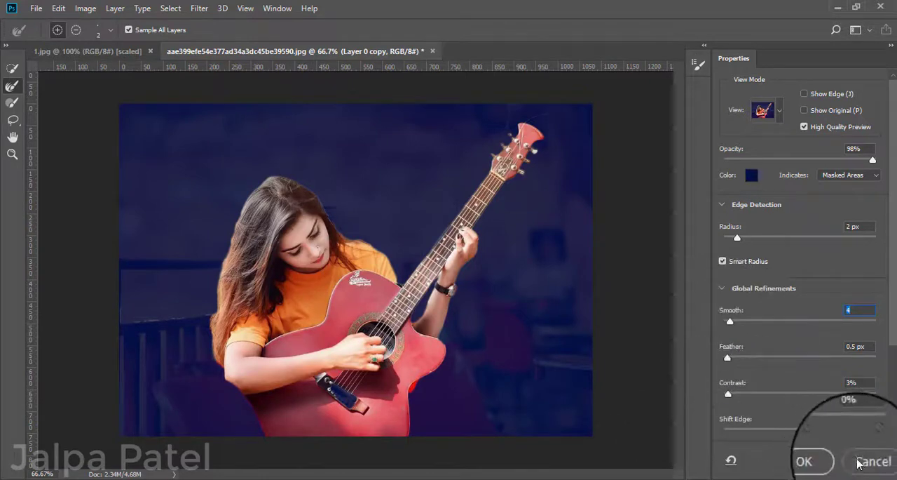
left_click(821, 460)
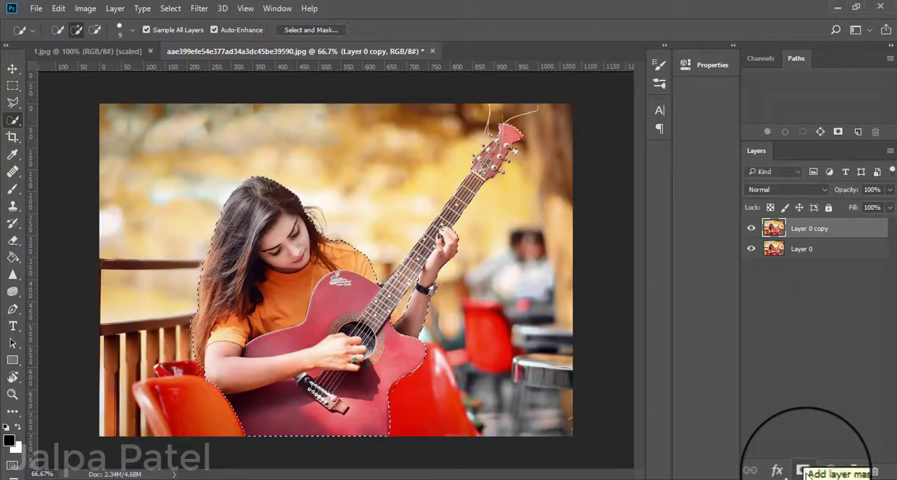
Return to Quick Mask mode and restore the inner edge of the raised forearm near the guitar body with a size 7 eraser.
left_click(12, 464)
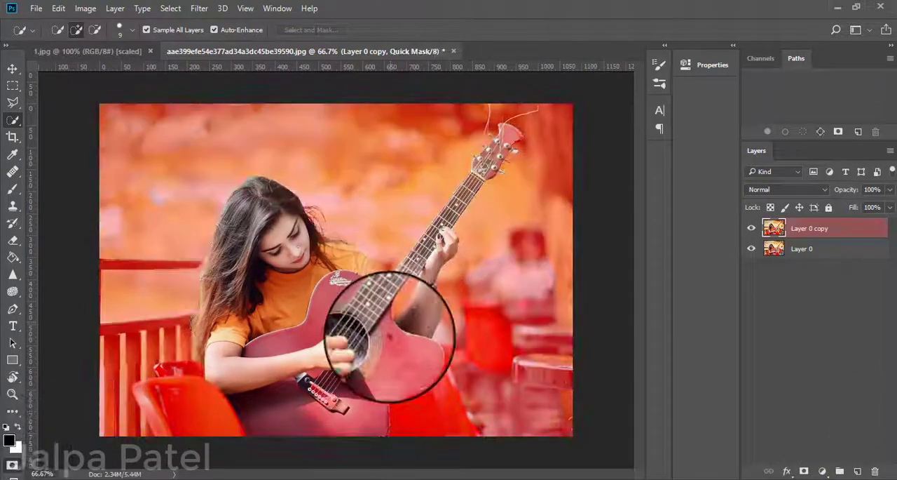
left_click(13, 240)
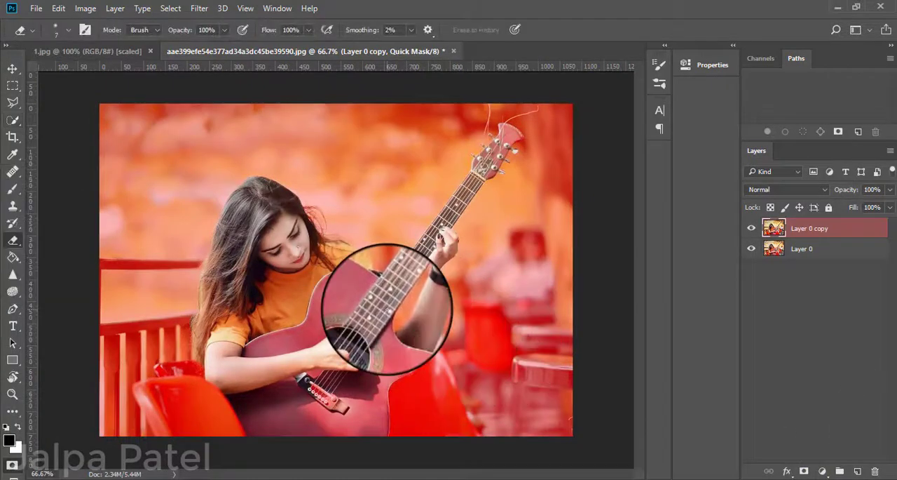
key("ctrl+plus")
key("ctrl+plus")
key("ctrl+plus")
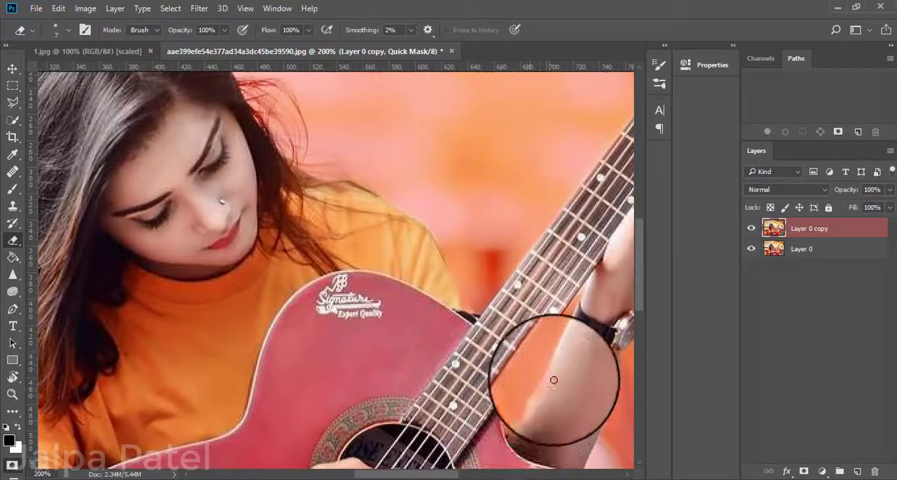
left_click(12, 466)
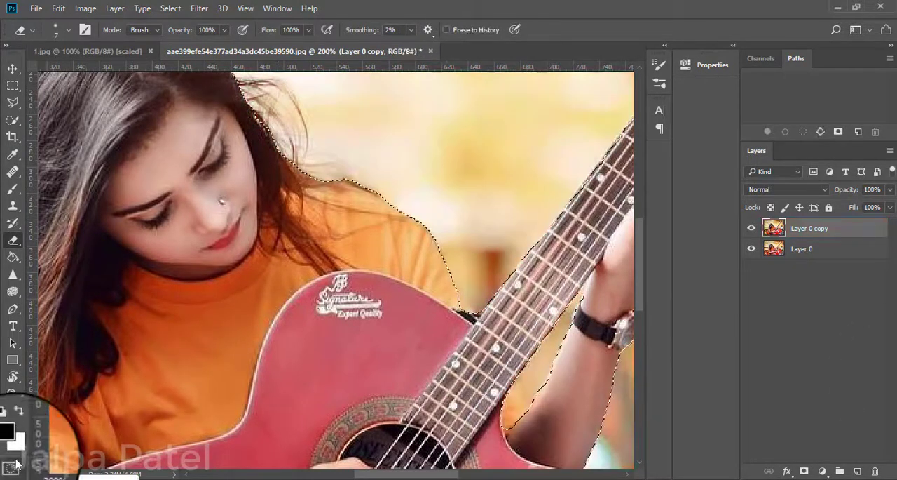
key("q")
key("q")
key("q")
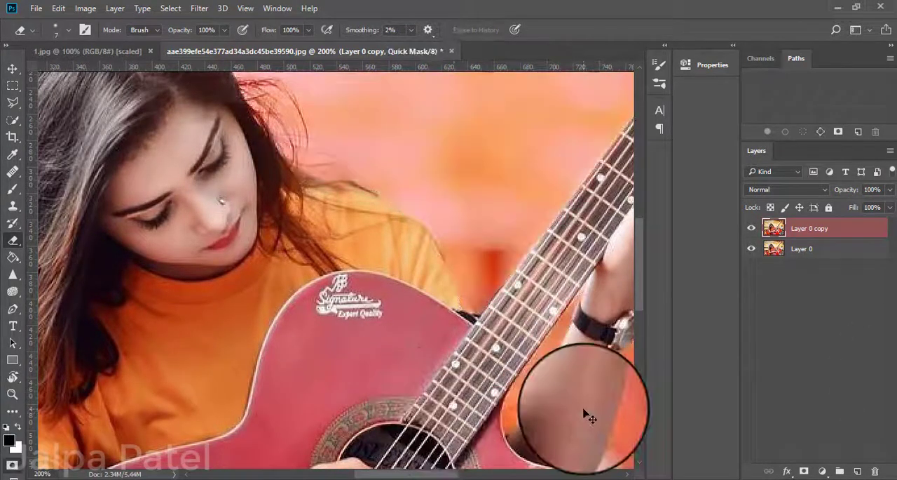
left_click_drag(538, 402, 509, 438)
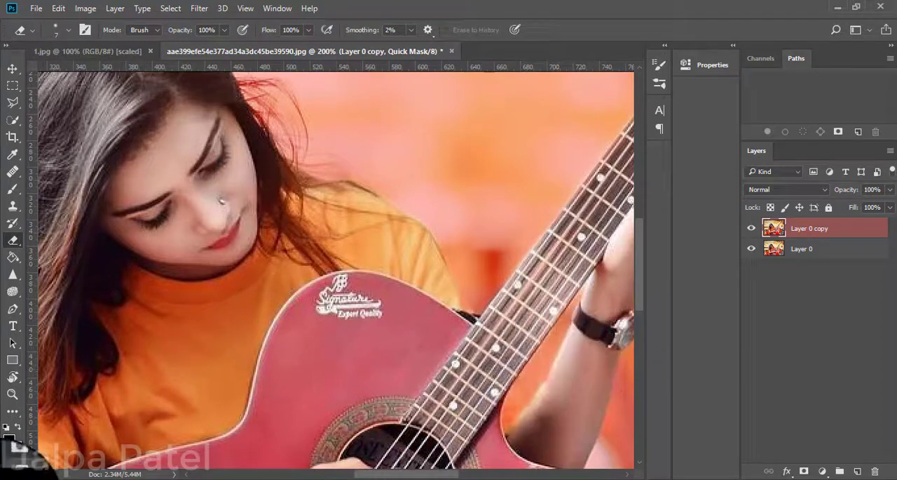
Check the selection outline around the forearm and guitar body outside Quick Mask mode, and return to the mask.
key("ctrl+minus")
key("ctrl+plus")
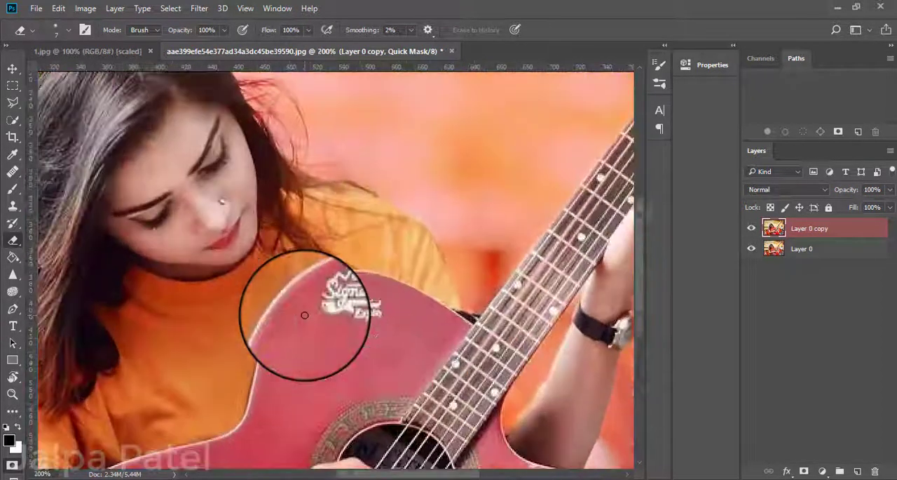
scroll(484, 306, "down", 3)
key("q")
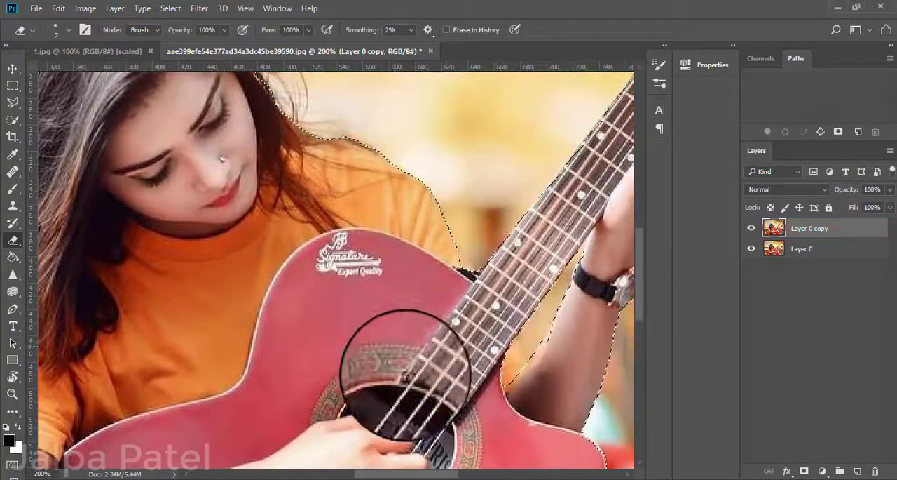
key("q")
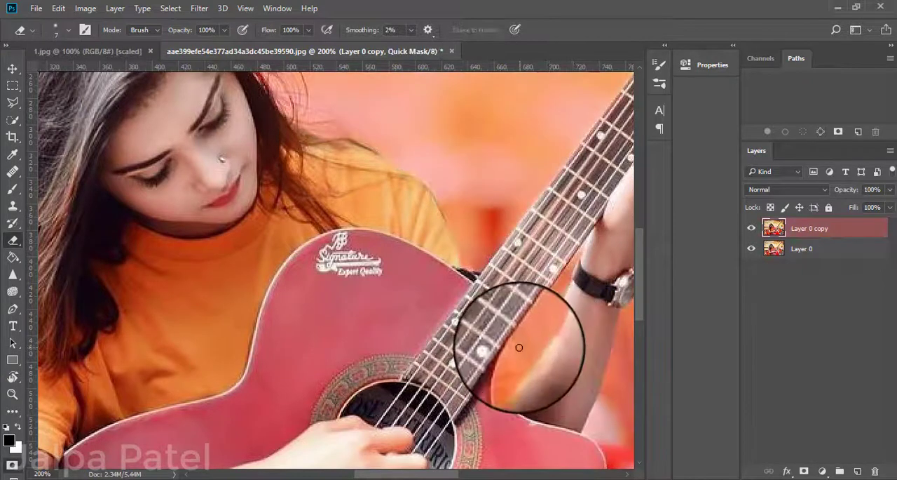
Touch up the mask between the raised forearm and guitar with a size 8 brush, and leave Quick Mask mode.
key("b")
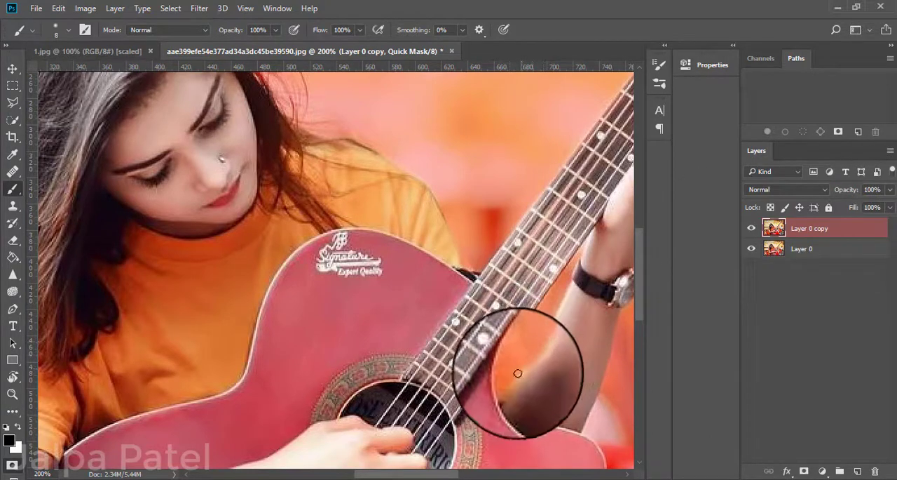
left_click_drag(81, 320, 386, 296)
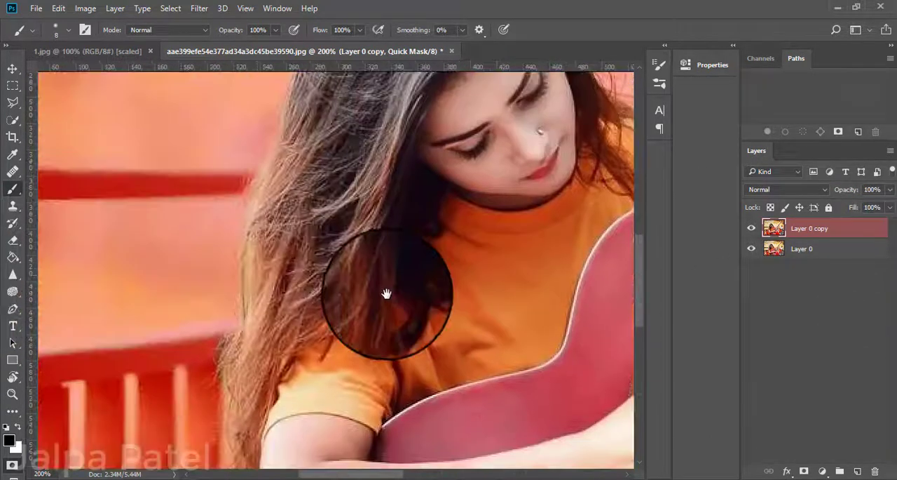
scroll(252, 305, "down", 2)
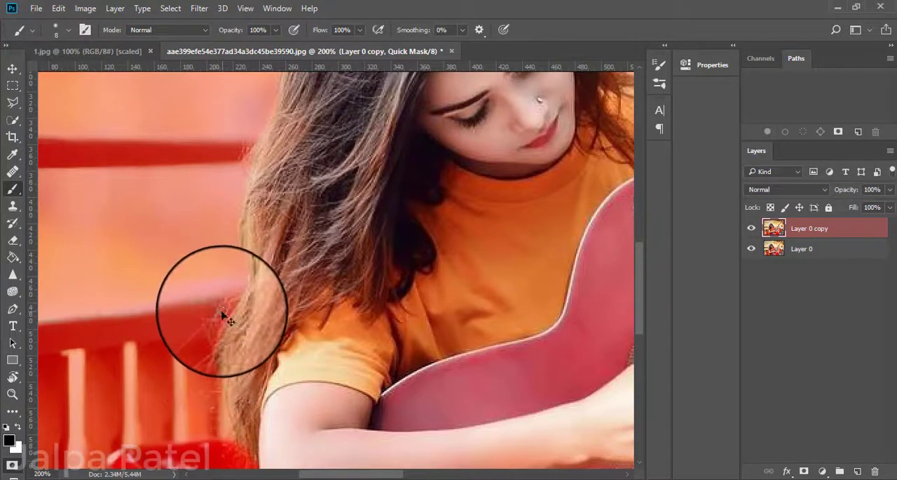
left_click(12, 464)
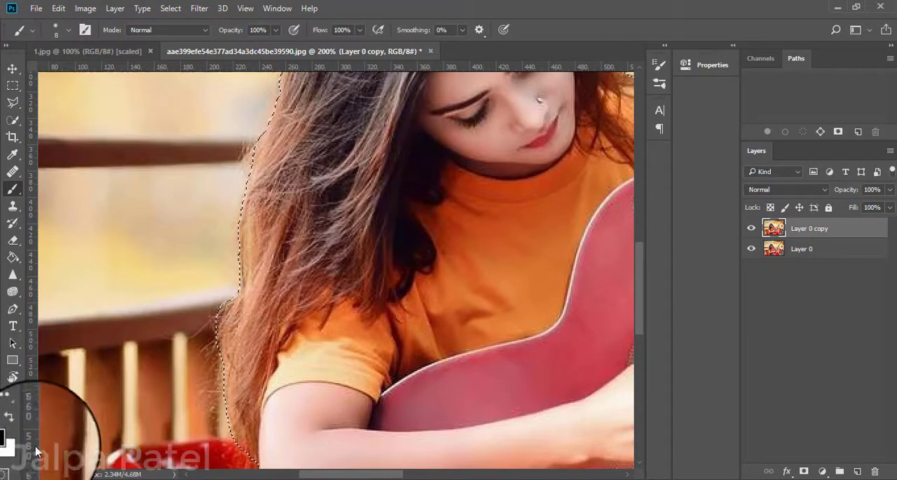
Check the selection outline around the woman and guitar, comparing it with the Quick Mask overlay.
key("ctrl+minus")
key("ctrl+minus")
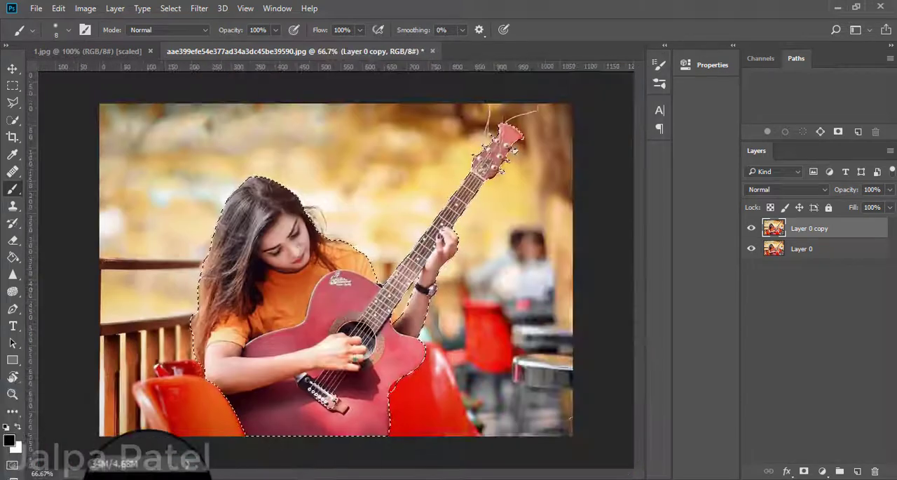
key("ctrl+plus")
scroll(430, 331, "down", 2)
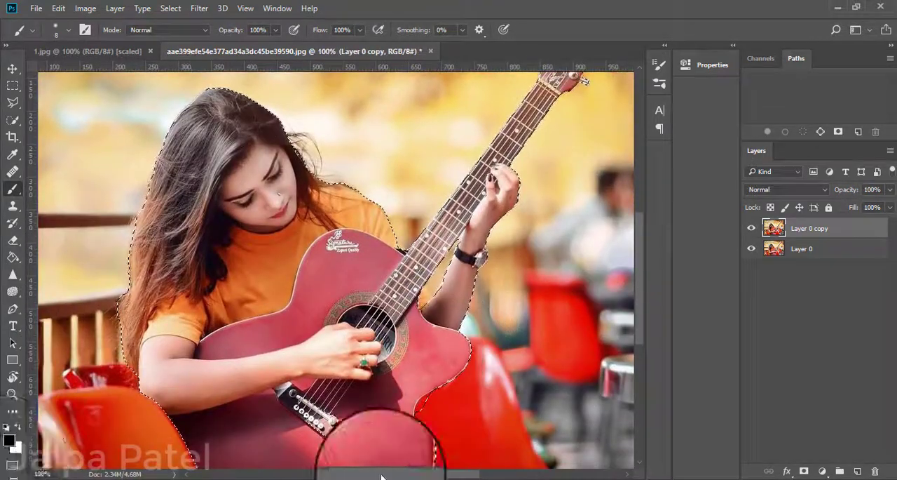
left_click(12, 464)
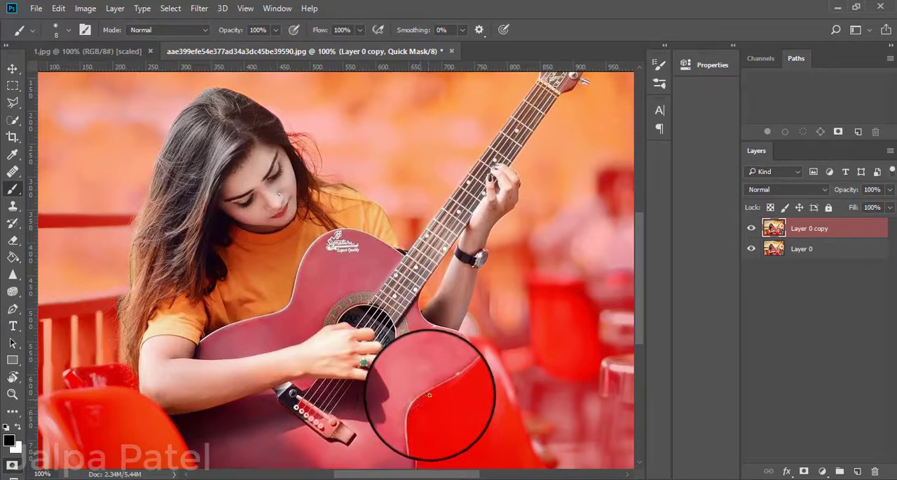
left_click(12, 464)
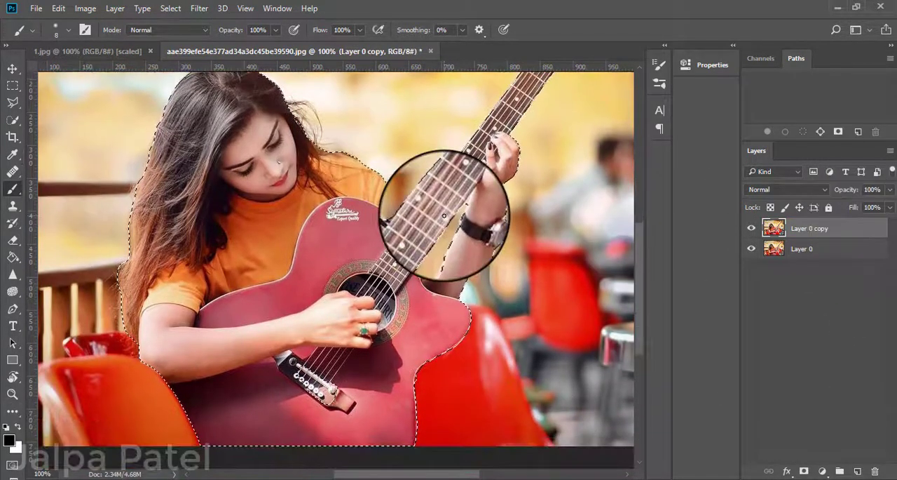
key("ctrl+minus")
key("ctrl+minus")
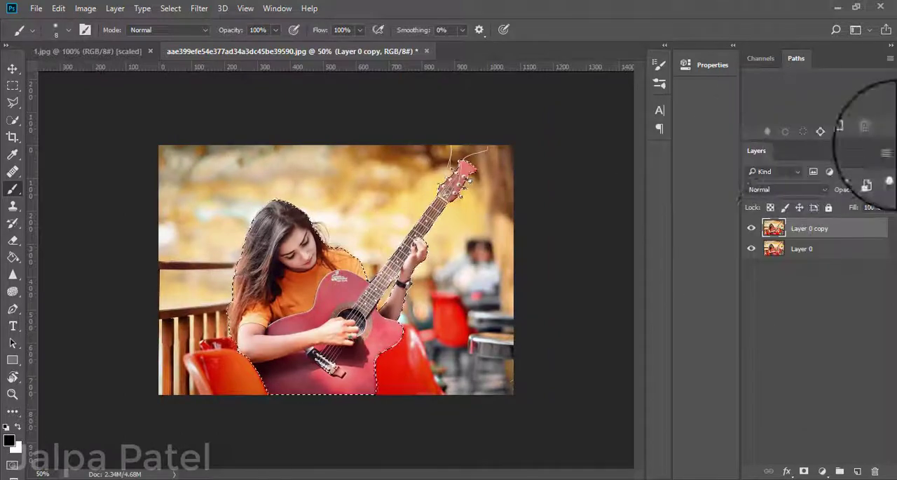
Add a layer mask to Layer 0 copy from the selection and hide Layer 0.
left_click(804, 471)
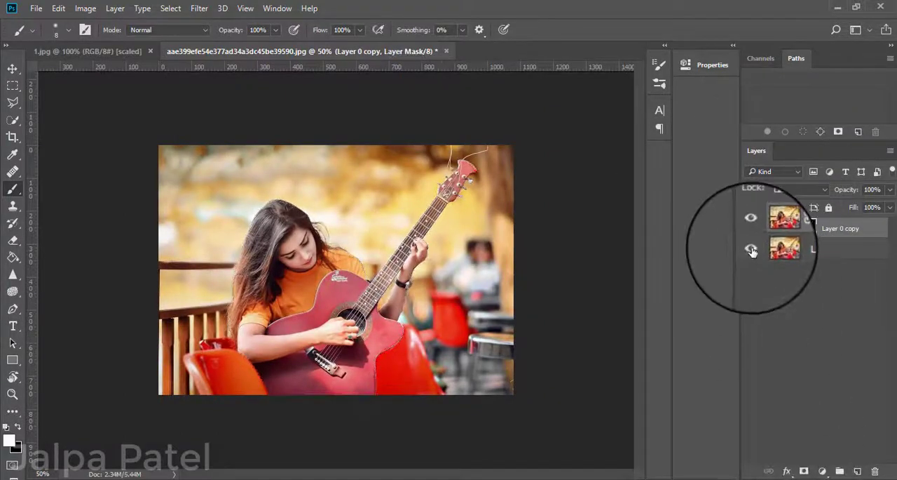
left_click(751, 250)
Erase the background fringe on the layer mask along the outer edge of the long hair with a size 30 eraser.
key("ctrl+plus")
key("ctrl+plus")
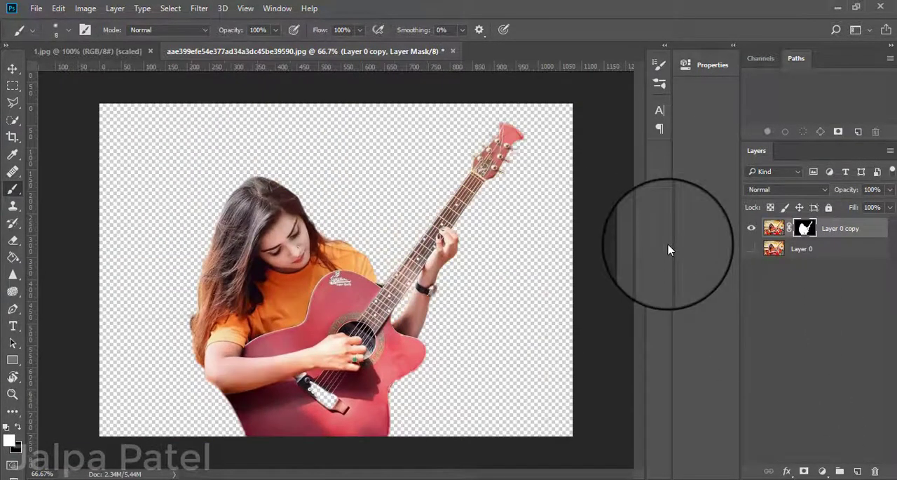
left_click(12, 240)
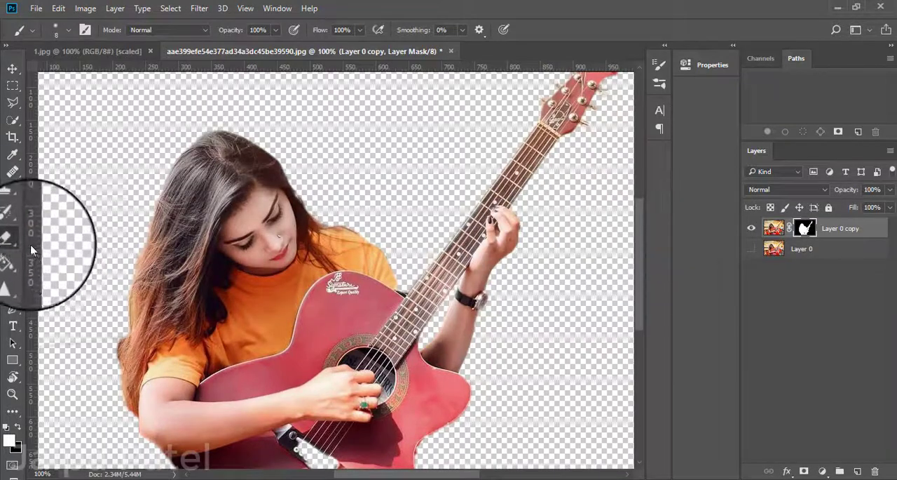
key("bracketright")
key("bracketright")
key("bracketright")
key("bracketright")
key("bracketright")
key("bracketright")
key("bracketright")
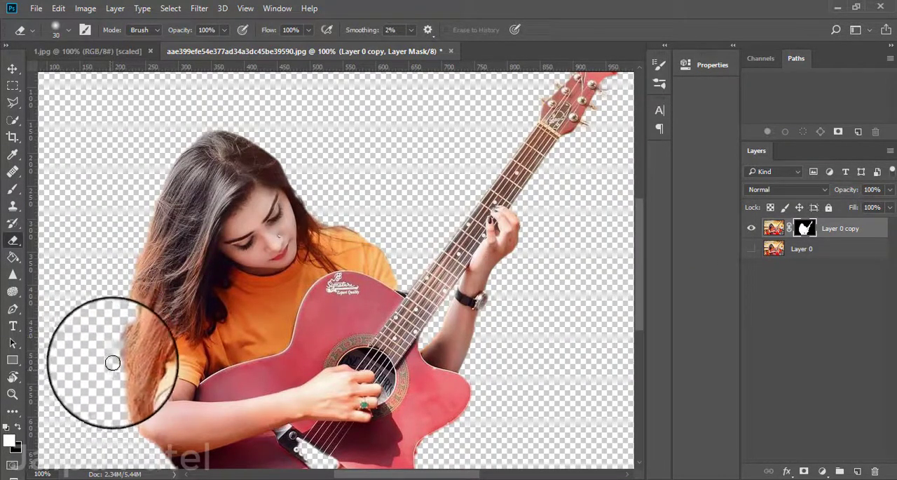
mouse_move(120, 339)
left_mouse_down()
mouse_move(109, 375)
mouse_move(118, 413)
mouse_move(129, 417)
left_mouse_up()
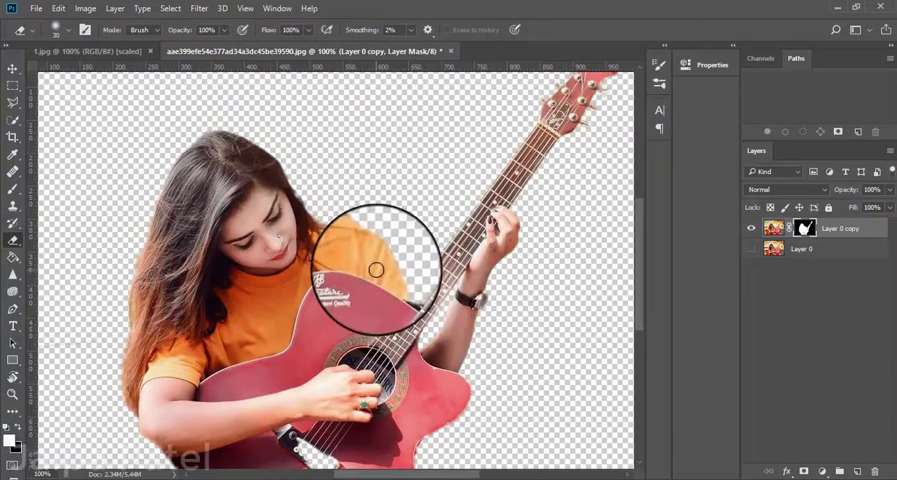
Clean the mask along the orange shoulder with a size 10 eraser and restore the inner forearm edge with a size 8 brush.
key("ctrl+plus")
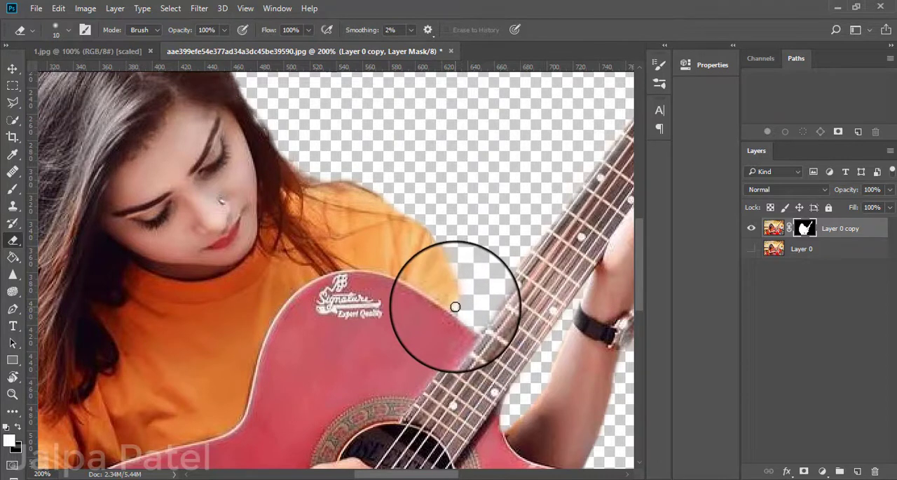
key("b")
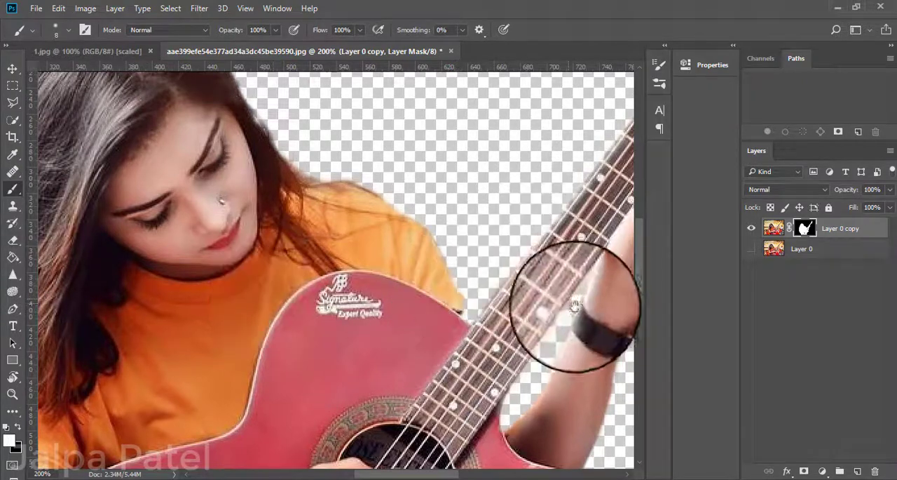
mouse_move(570, 290)
left_mouse_down()
mouse_move(467, 330)
mouse_move(378, 249)
mouse_move(368, 221)
left_mouse_up()
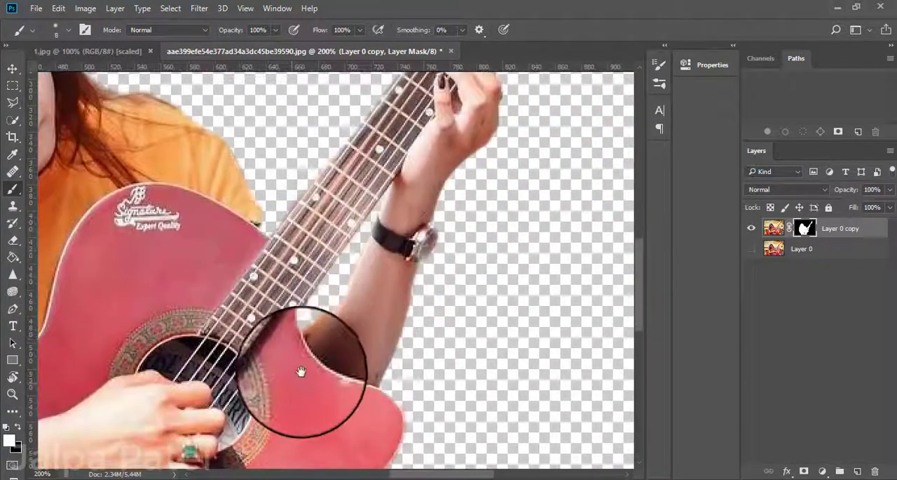
left_click_drag(303, 371, 289, 355)
left_click(13, 239)
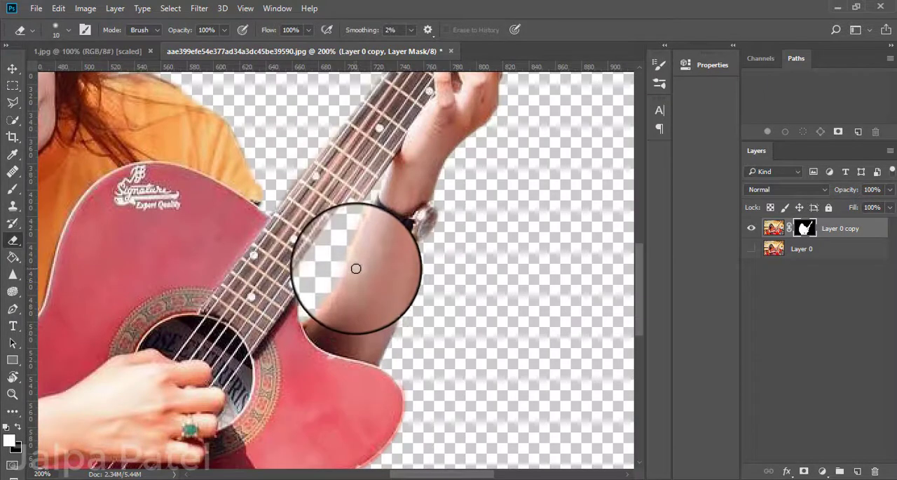
left_click(12, 189)
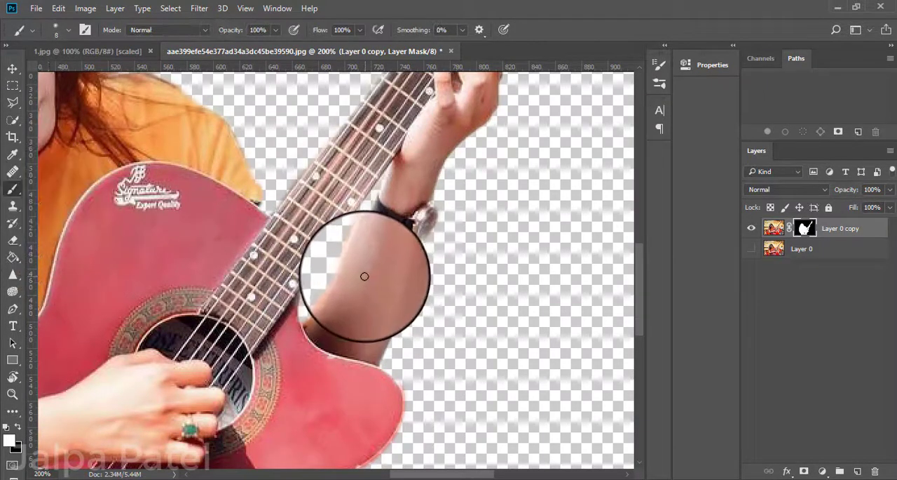
left_click_drag(352, 266, 337, 289)
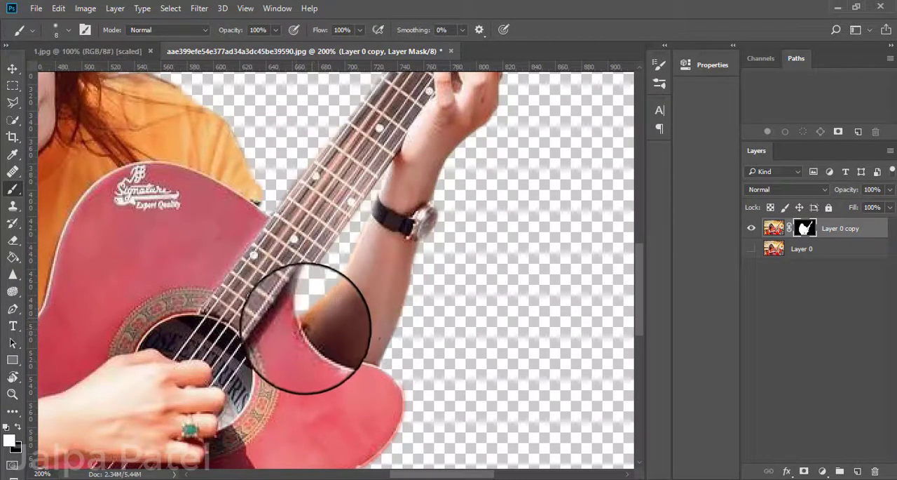
Erase the red chair remnants along the guitar body's waist and lower edge with the eraser at sizes 10 and 7.
mouse_move(370, 264)
left_mouse_down()
mouse_move(330, 210)
mouse_move(369, 105)
left_mouse_up()
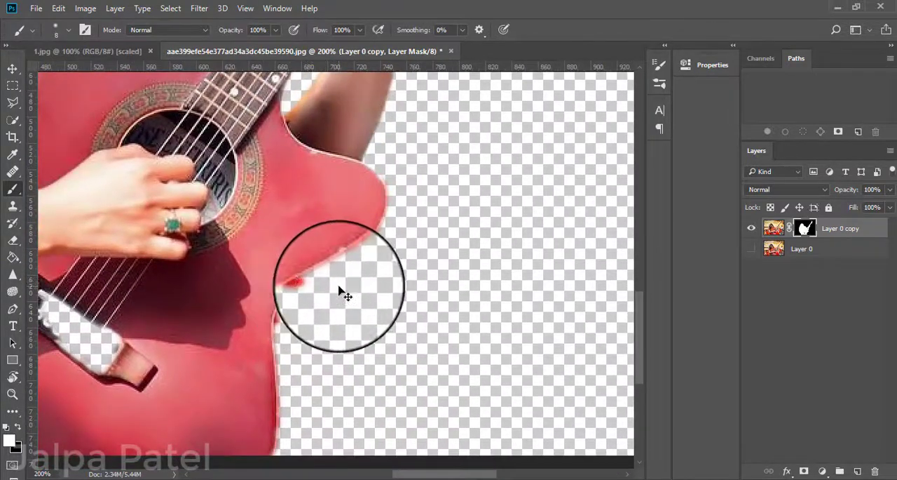
left_click(13, 239)
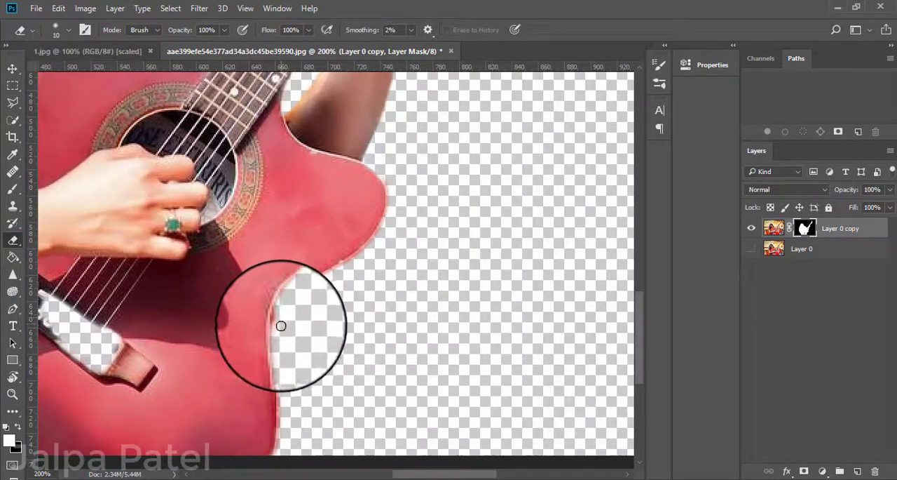
scroll(370, 340, "down", 3)
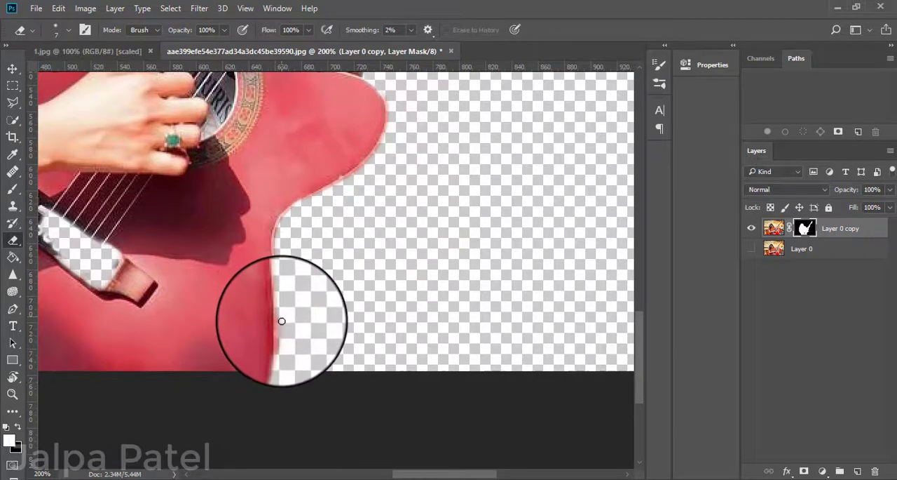
Restore the tuning pegs on the guitar's headstock with a size 8 brush, toggling Layer 0 as a reference.
scroll(279, 343, "down", 2)
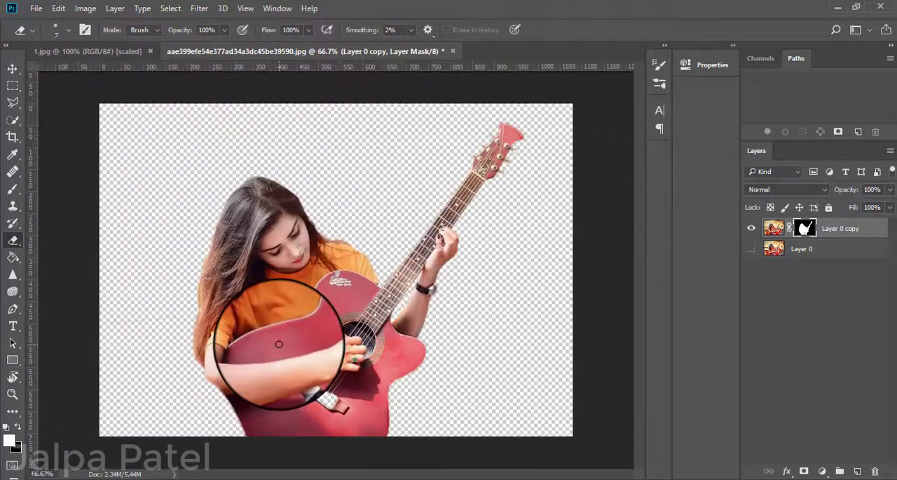
key("ctrl+plus")
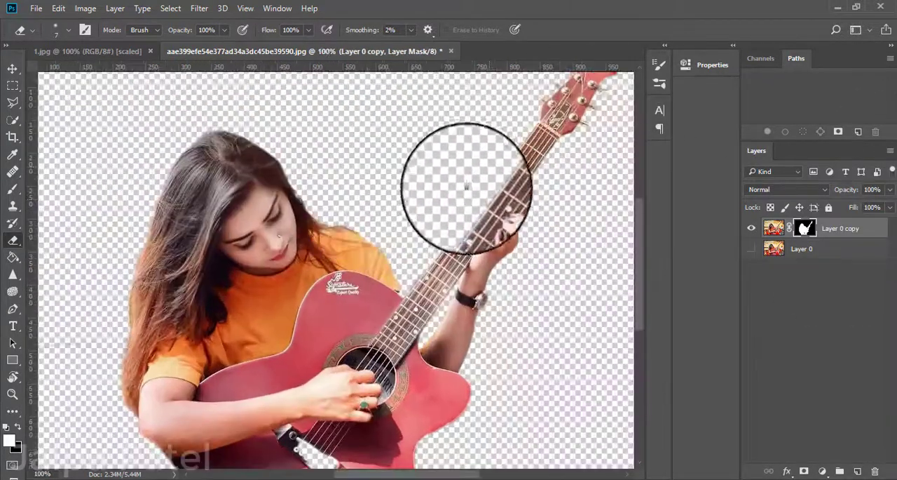
left_click_drag(385, 233, 291, 362)
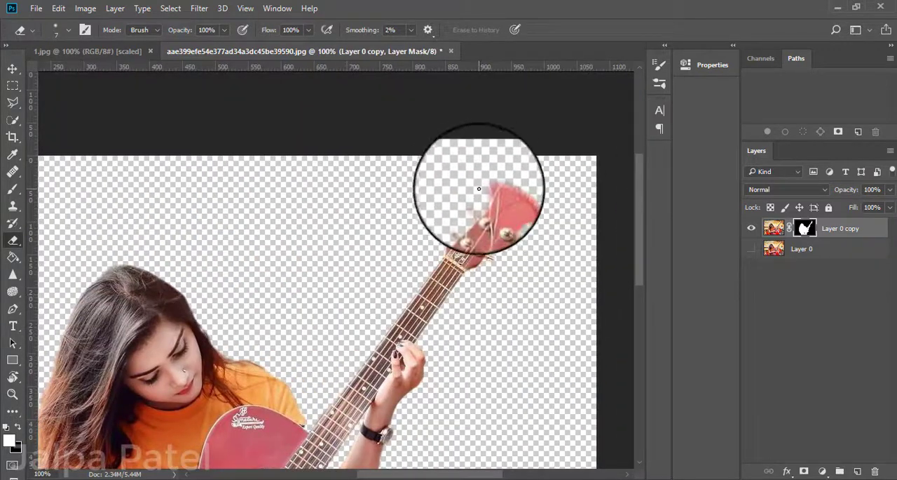
key("ctrl+plus")
left_click_drag(497, 178, 308, 265)
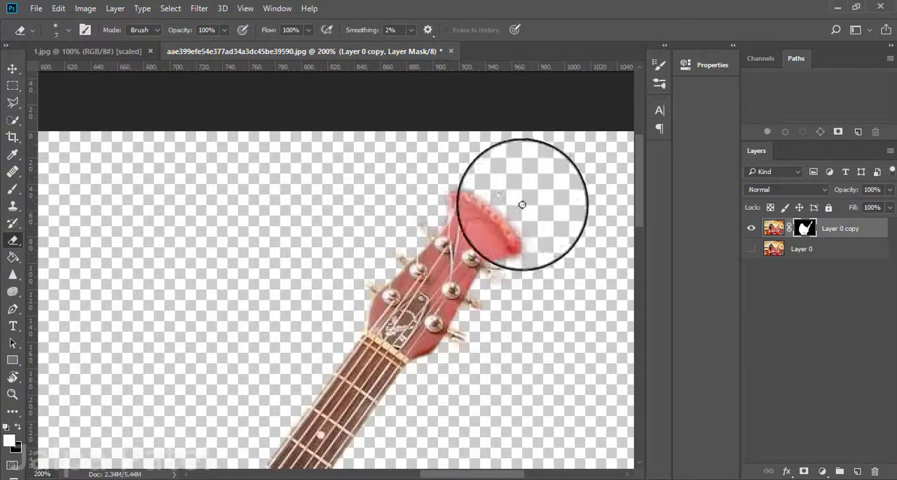
left_click(13, 188)
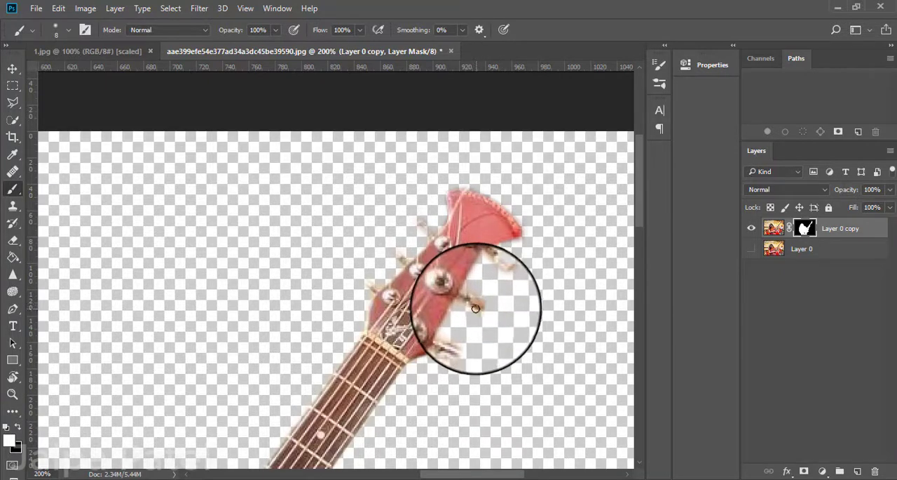
left_click(752, 249)
left_click(753, 250)
left_click(752, 250)
left_click(752, 250)
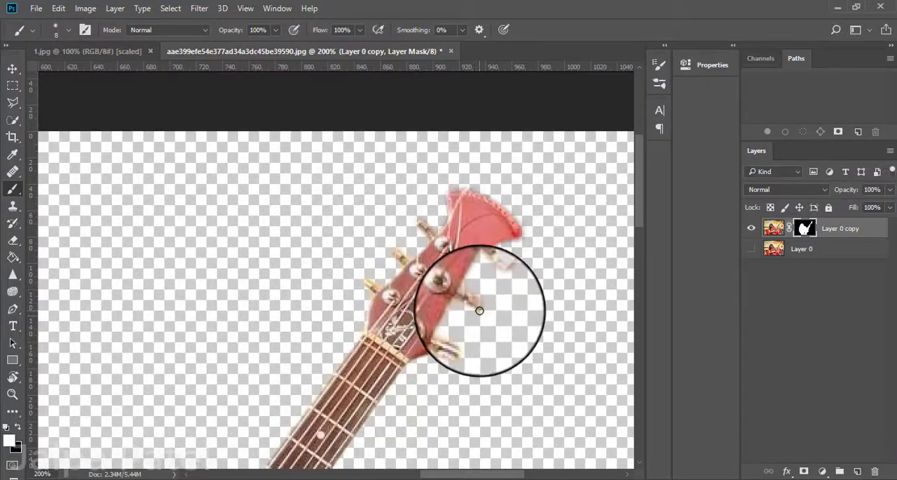
left_click(752, 248)
left_click(752, 248)
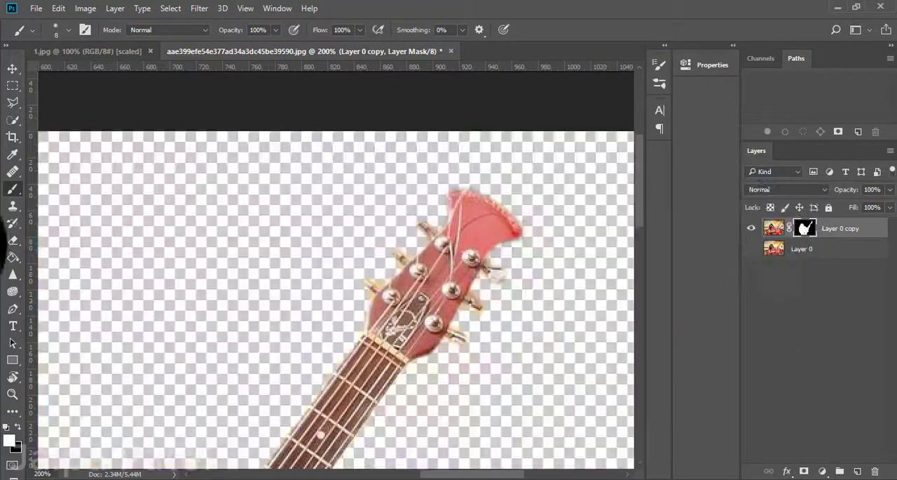
Erase leftover background around the tuning pegs with a size 7 eraser, comparing the headstock against Layer 0.
left_click(13, 239)
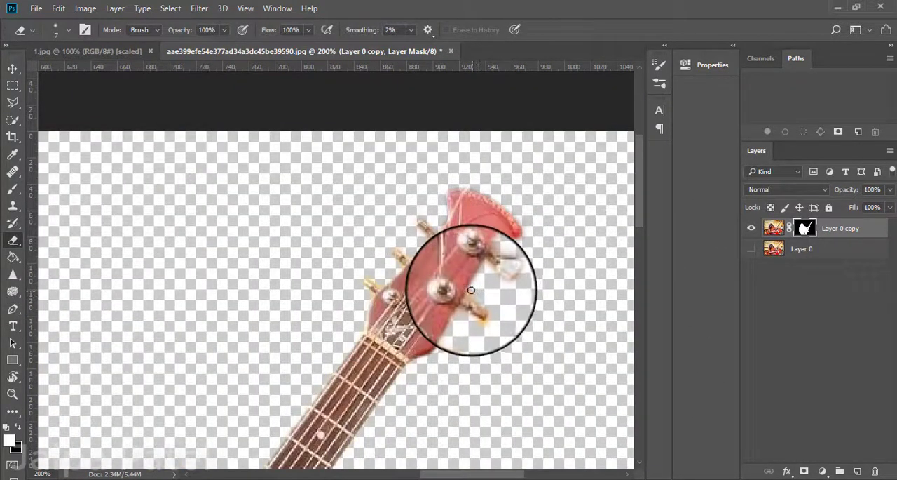
left_click(752, 249)
left_click(752, 248)
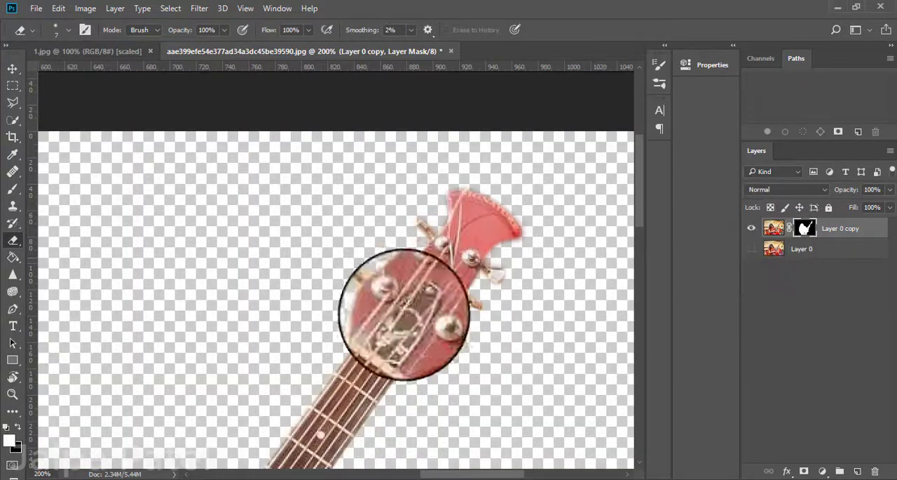
Compare the whole cutout with the original photo by toggling Layer 0's visibility, leaving Layer 0 hidden.
scroll(405, 314, "down", 2)
key("ctrl+minus")
key("ctrl+minus")
key("ctrl+minus")
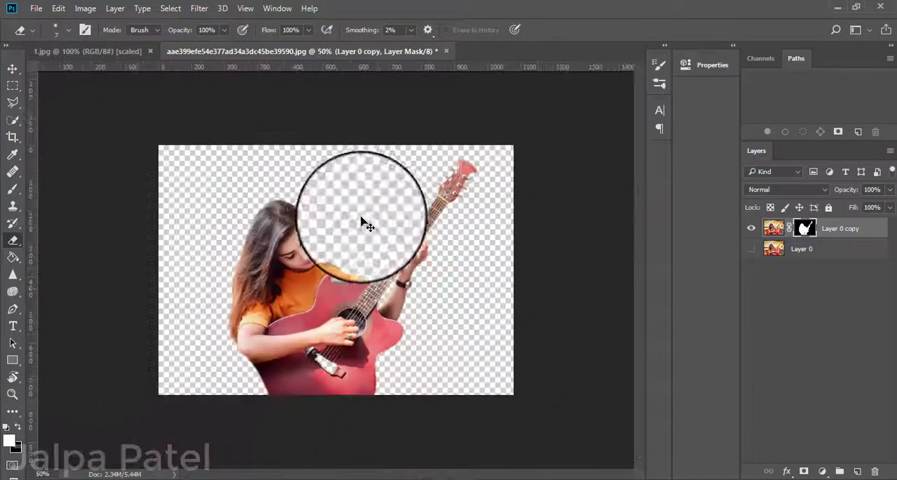
left_click(751, 248)
left_click(752, 248)
left_click(751, 249)
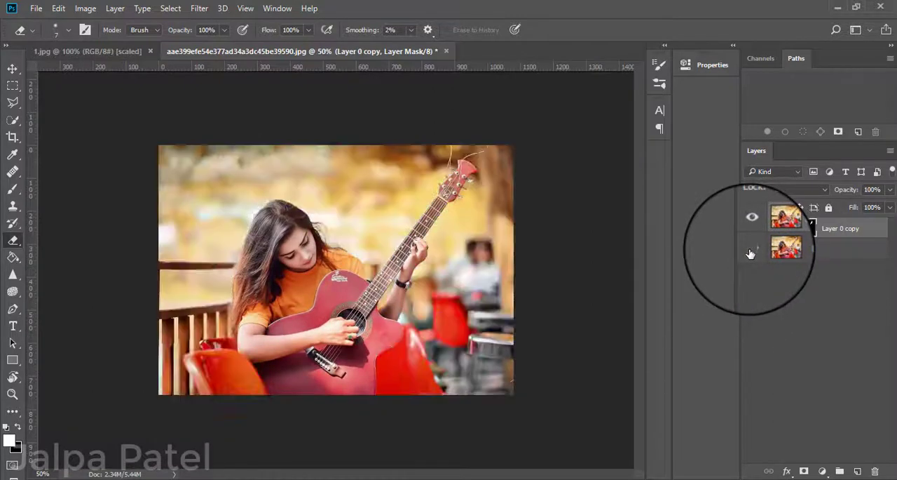
left_click(751, 249)
left_click(751, 249)
left_click(751, 249)
left_click(751, 249)
left_click(751, 249)
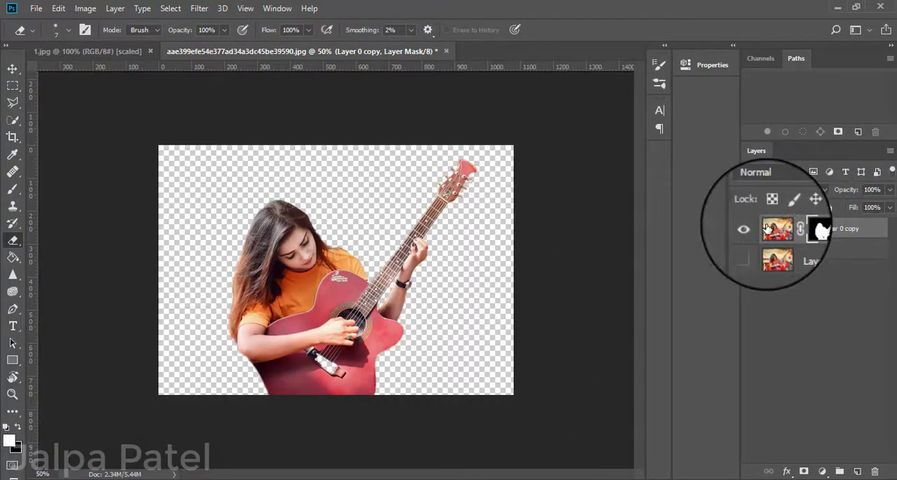
Copy the masked woman-with-guitar cutout into the 1.jpg document and move it toward the left side of the colourful background.
left_click_drag(767, 228, 334, 226)
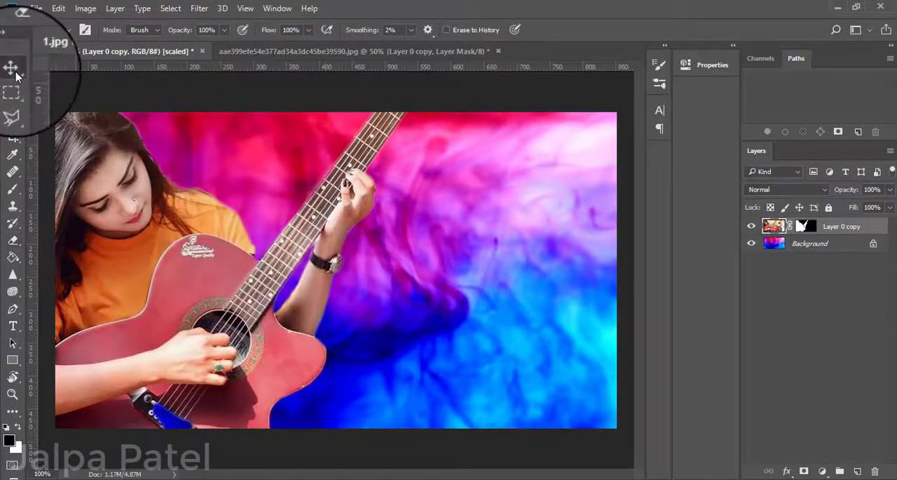
left_click(12, 69)
left_click_drag(124, 267, 220, 305)
key("ctrl+t")
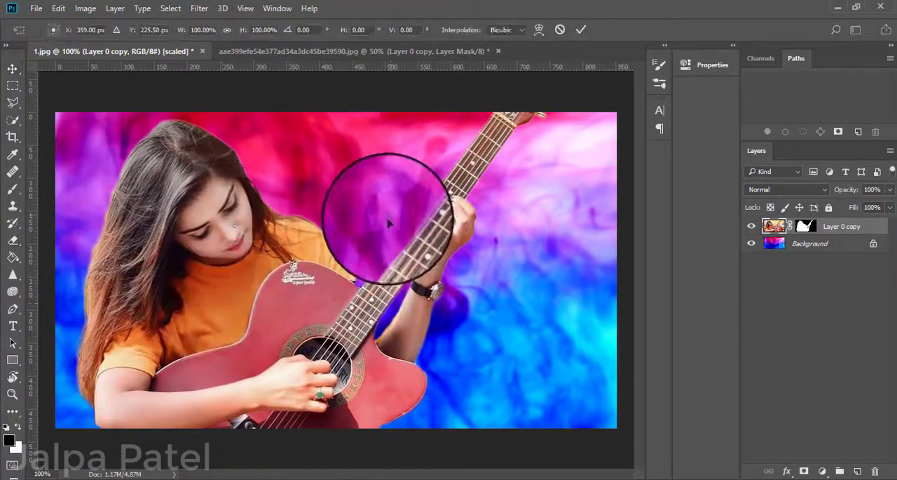
key("ctrl+minus")
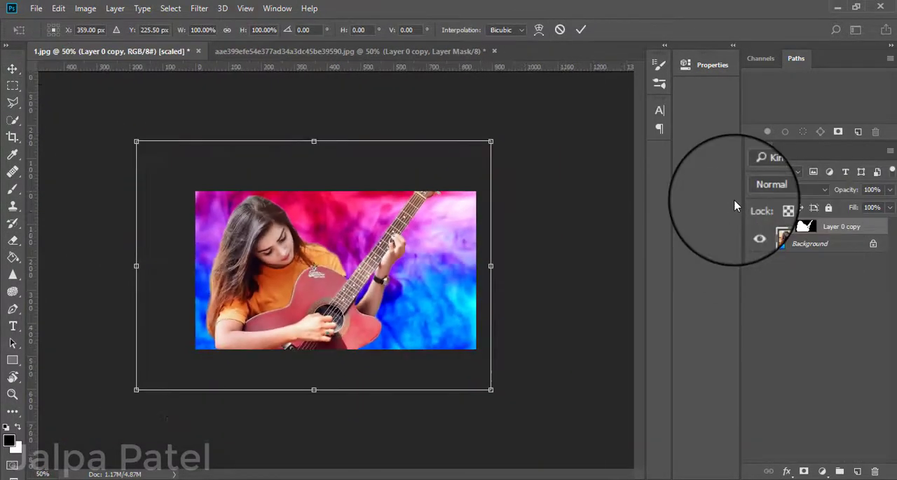
left_click_drag(491, 141, 425, 189)
left_click_drag(314, 318, 274, 327)
key("ctrl+plus")
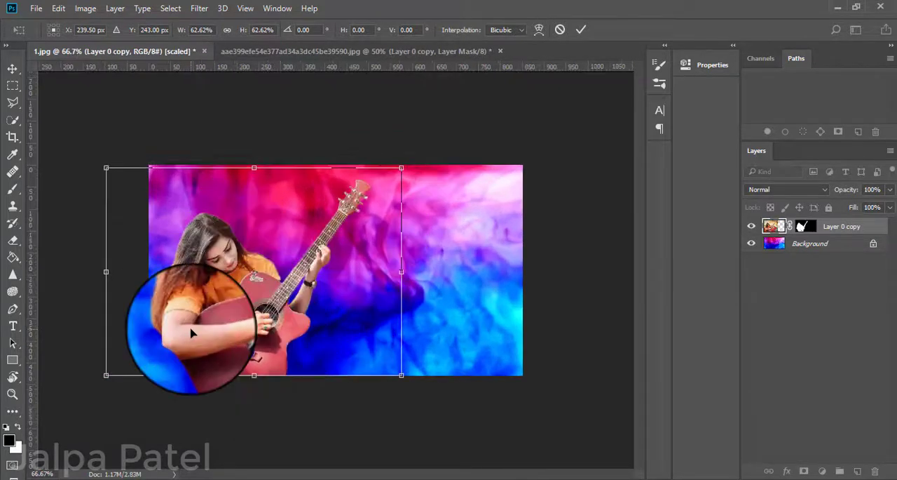
key("ctrl+plus")
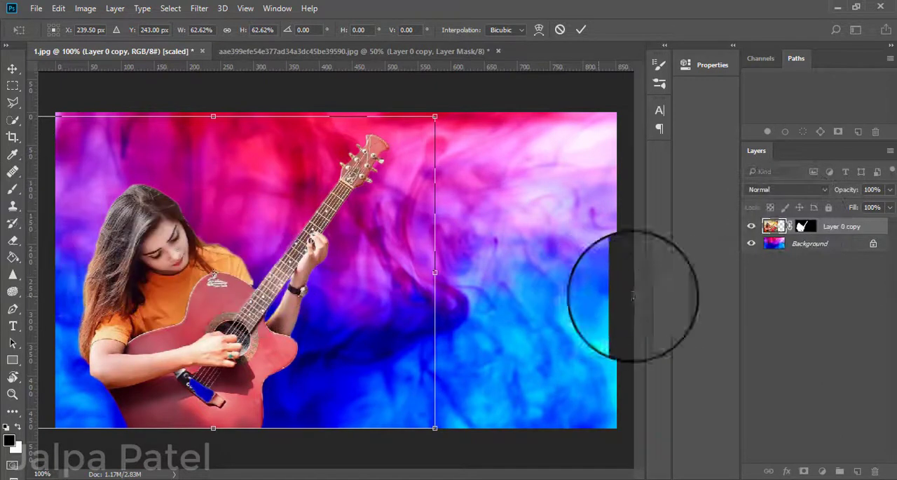
Compare the cutout with the original photo in the source document by toggling Layer 0's visibility, leaving Layer 0 hidden.
left_click(276, 51)
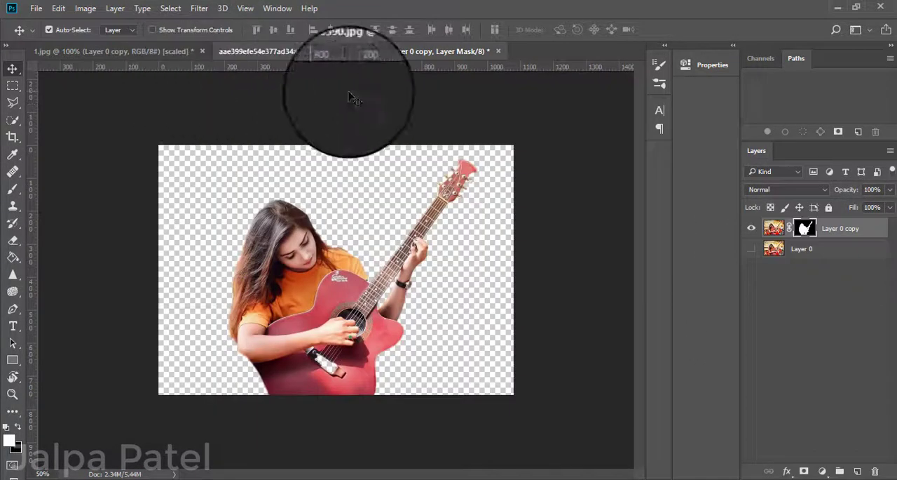
left_click(751, 249)
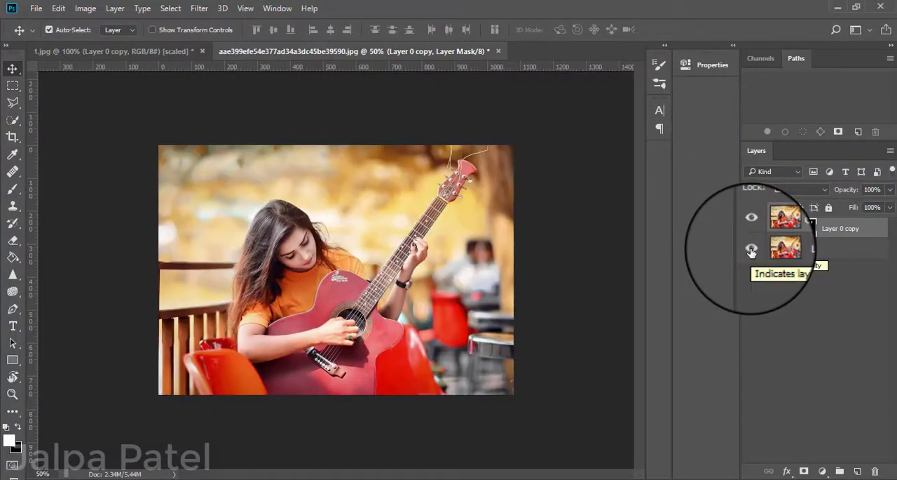
left_click(751, 249)
left_click(751, 250)
left_click(751, 249)
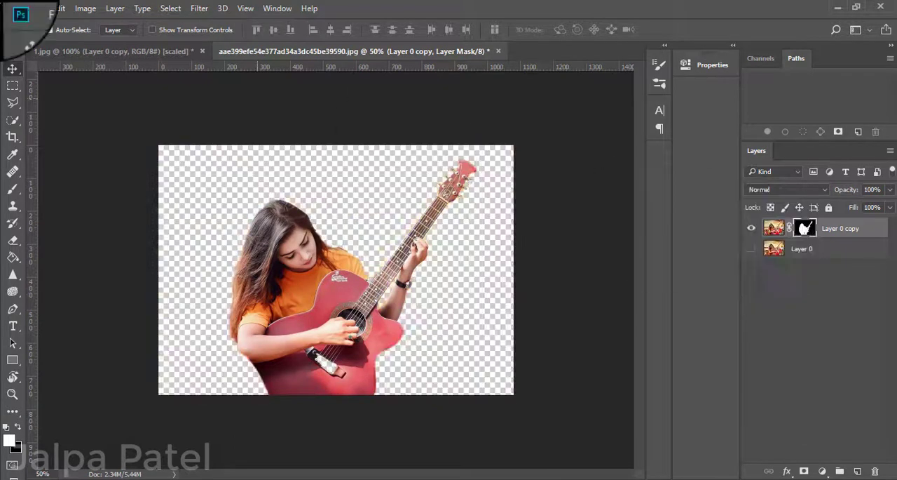
Back in 1.jpg, scale the woman cutout to about 78% and place it in the canvas's lower-left corner.
left_click(142, 55)
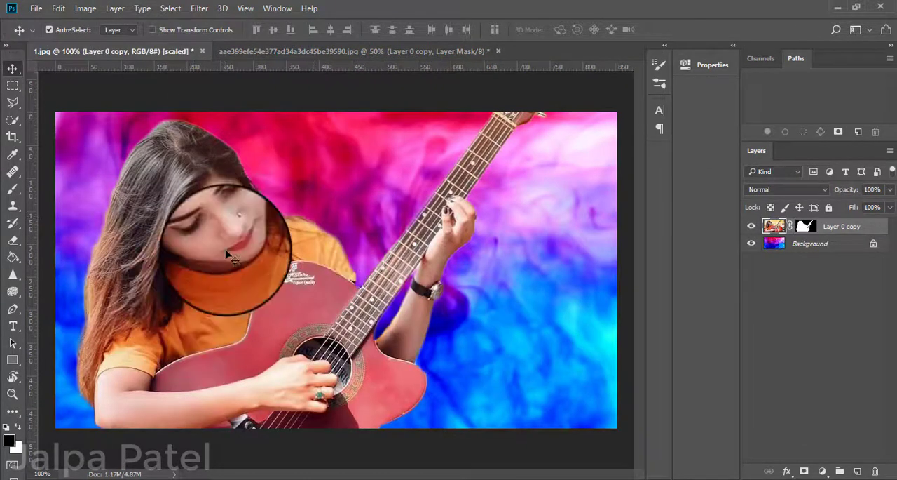
key("ctrl+minus")
mouse_move(241, 286)
left_mouse_down()
mouse_move(262, 252)
mouse_move(266, 273)
mouse_move(255, 298)
mouse_move(237, 303)
left_mouse_up()
key("ctrl+t")
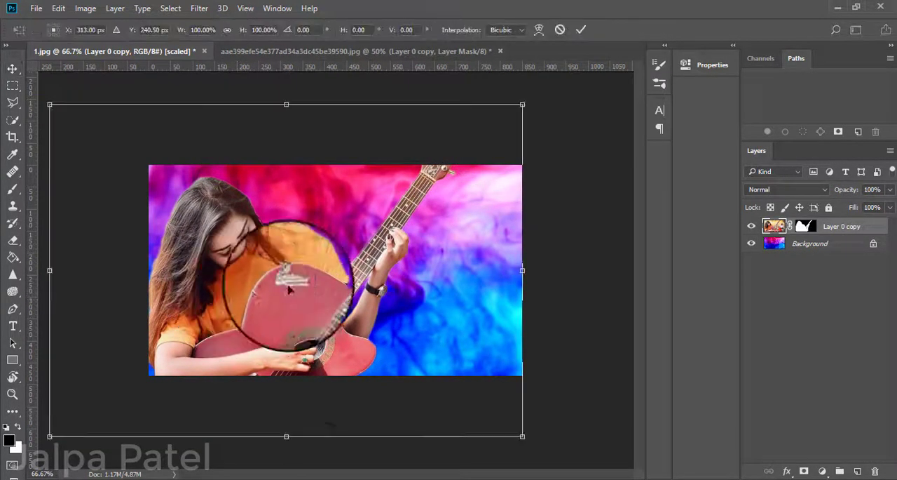
left_click_drag(300, 330, 418, 387)
left_click_drag(521, 436, 418, 395)
left_click_drag(261, 315, 226, 342)
left_click_drag(393, 199, 434, 169)
left_click_drag(348, 237, 235, 298)
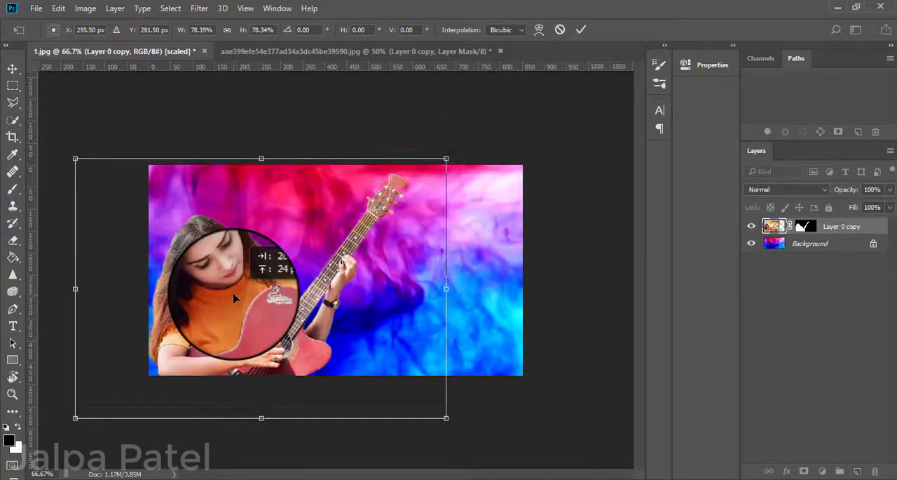
key("Return")
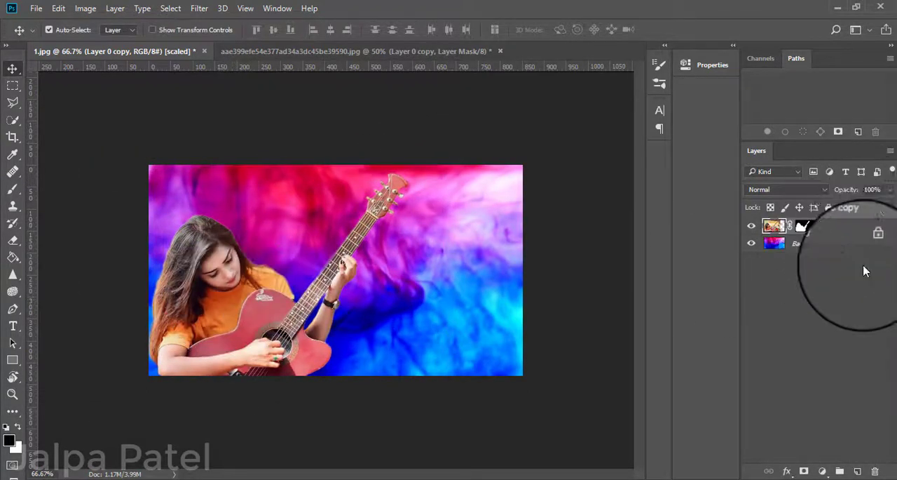
Duplicate the Layer 0 copy layer, offset the duplicate up and to the right, and flip it horizontally.
left_click_drag(868, 247, 858, 470)
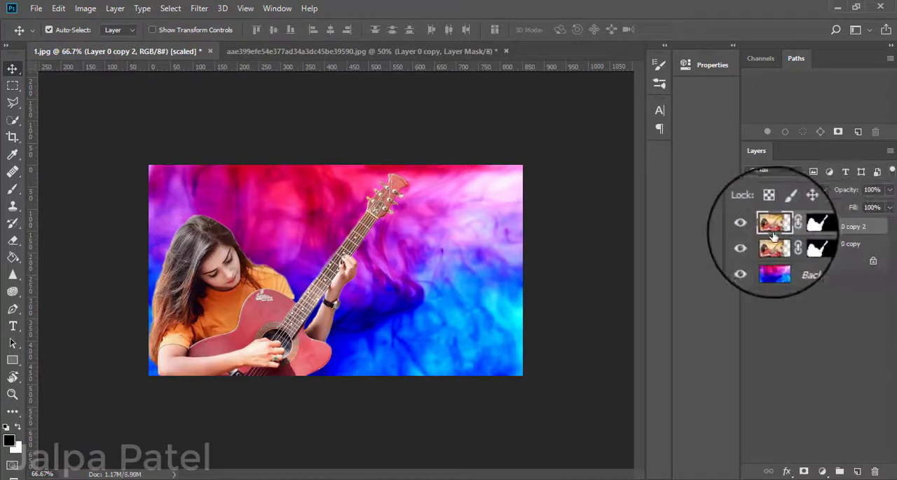
left_click(752, 244)
mouse_move(232, 308)
left_mouse_down()
mouse_move(334, 304)
mouse_move(229, 307)
left_mouse_up()
left_click(752, 243)
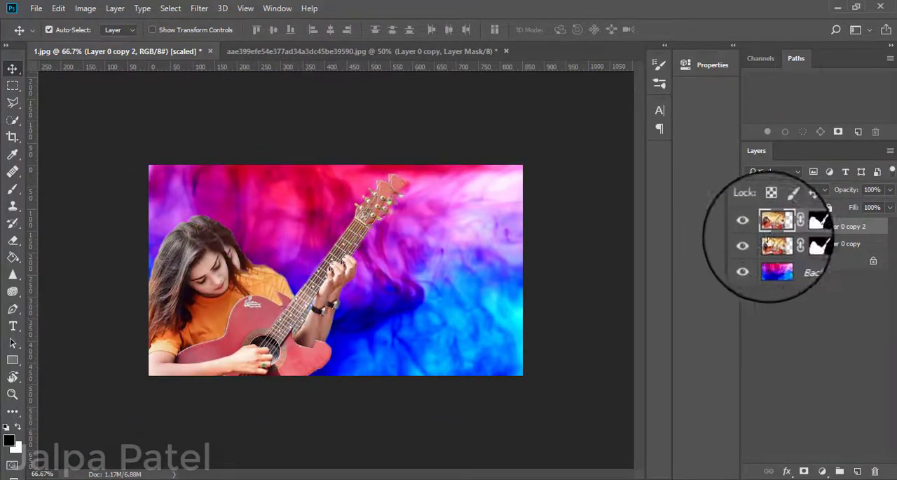
left_click_drag(316, 296, 366, 247)
right_click(374, 245)
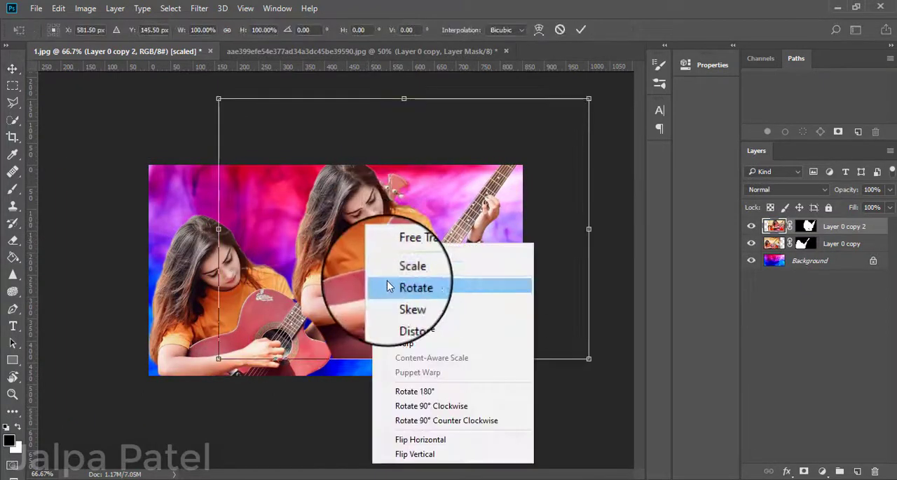
left_click(421, 434)
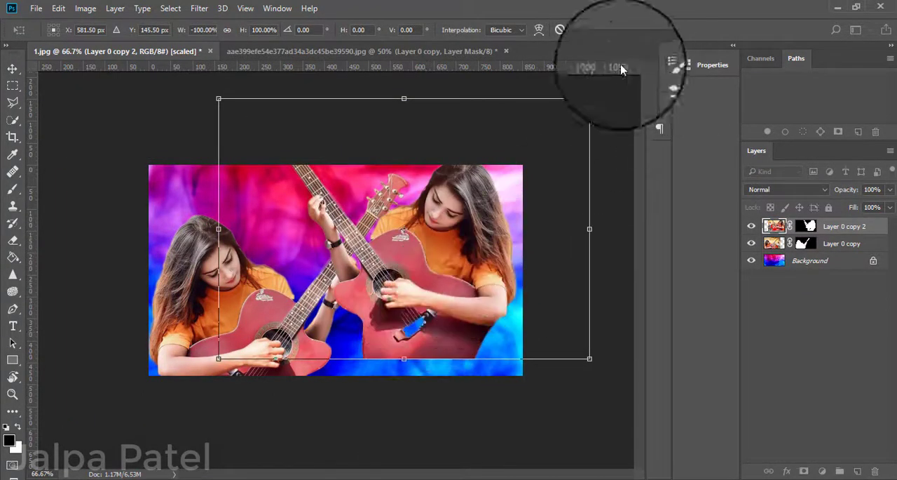
Shrink the mirrored duplicate to about 70% in the canvas's lower-right area and rotate it about 11° clockwise.
left_click_drag(586, 104, 516, 144)
left_click_drag(410, 295, 470, 379)
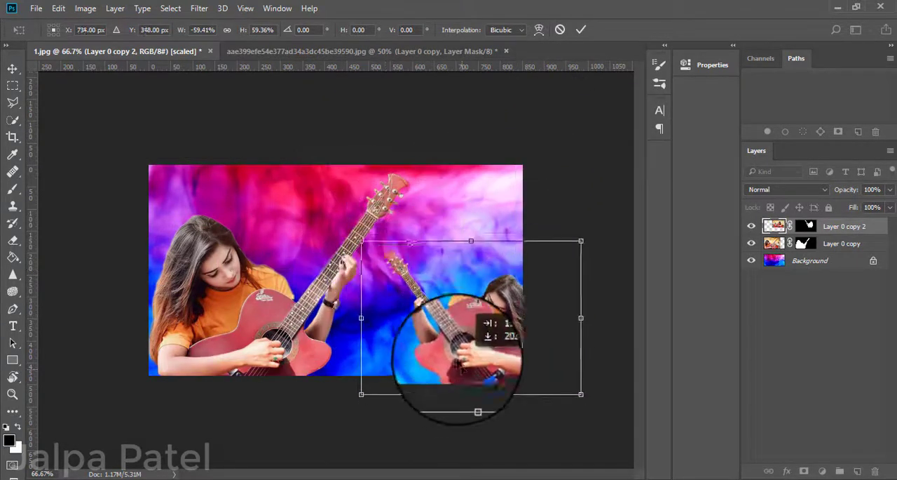
left_click_drag(360, 239, 340, 225)
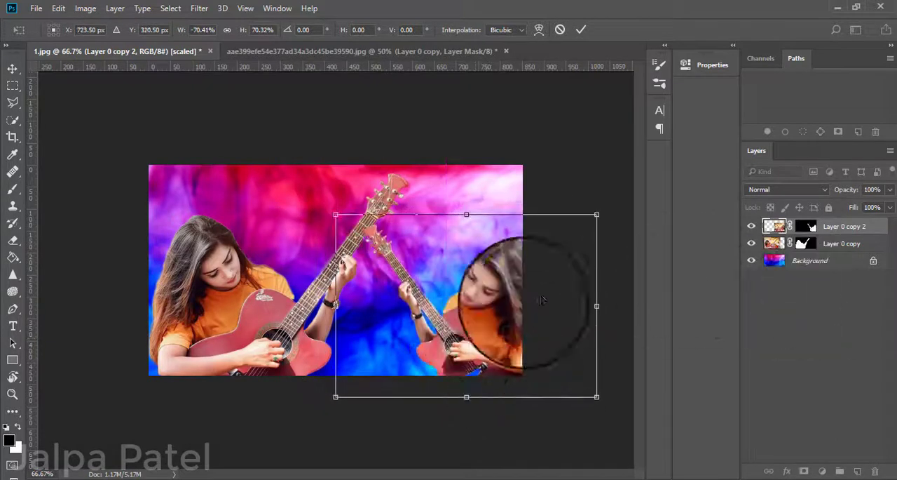
mouse_move(333, 215)
left_mouse_down()
mouse_move(349, 208)
mouse_move(333, 218)
left_mouse_up()
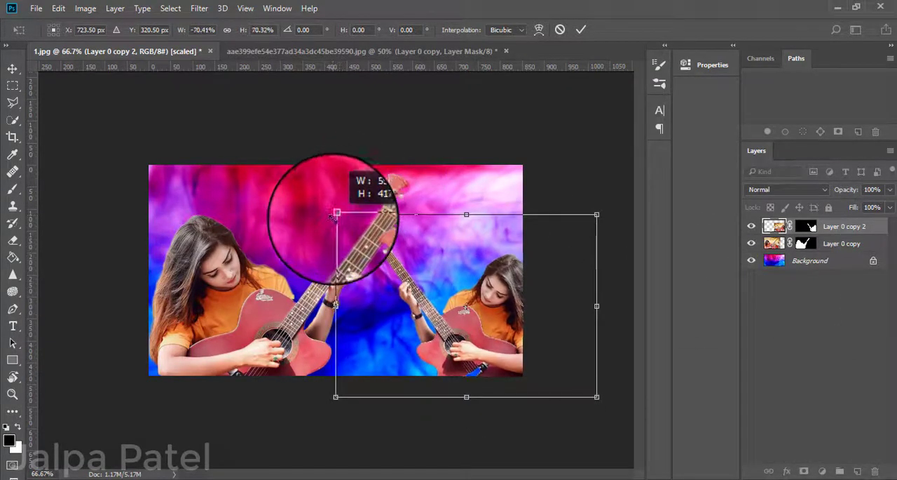
left_click_drag(608, 214, 618, 239)
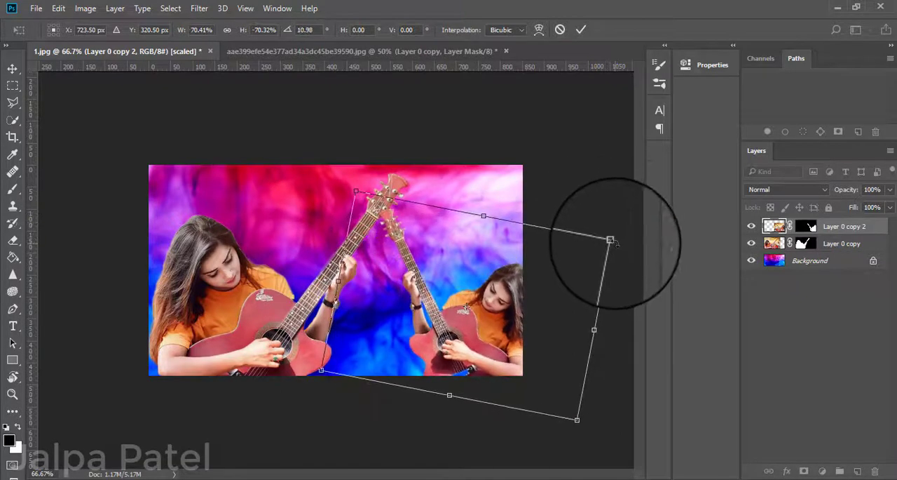
Readjust the mirrored duplicate to about 57% scale and a -21.9° rotation, placing it in the canvas's lower-right corner.
right_click(471, 326)
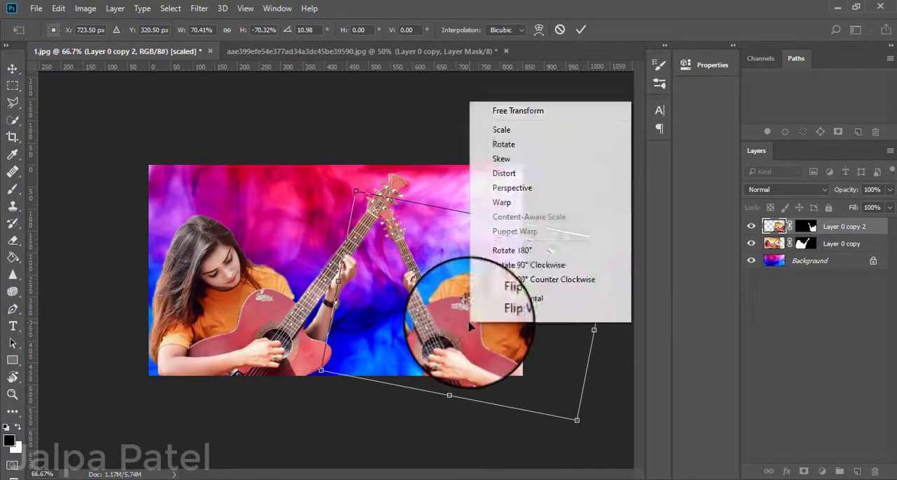
left_click(512, 298)
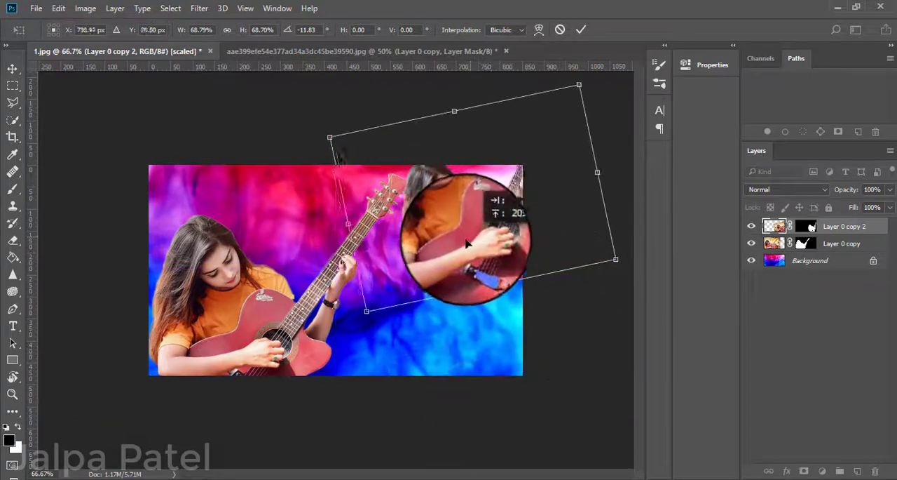
right_click(458, 260)
left_click(488, 452)
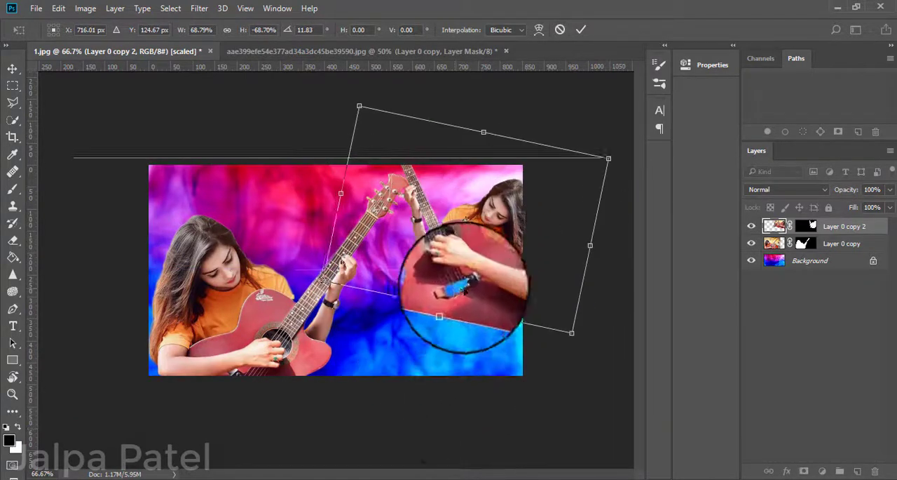
left_click_drag(616, 148, 558, 71)
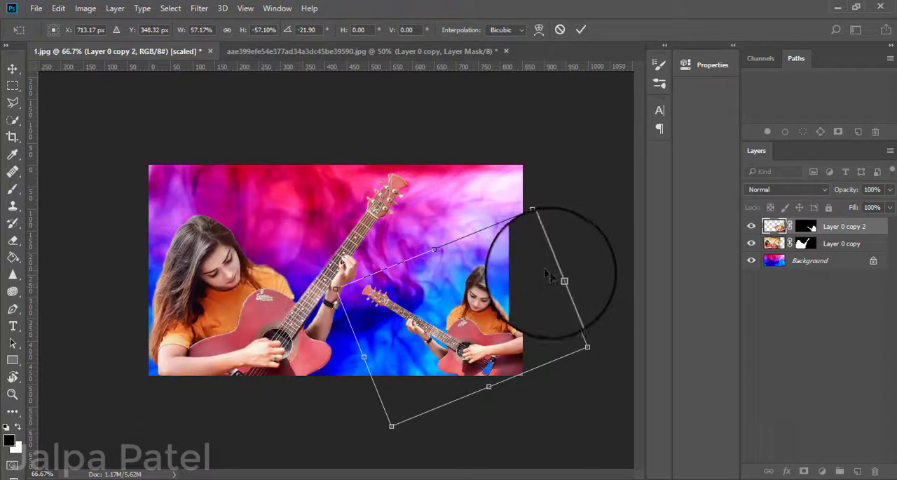
key("Return")
Shrink the left woman on Layer 0 copy slightly and rotate her -5.64° in the canvas's lower-left corner.
left_click(217, 301)
key("ctrl+t")
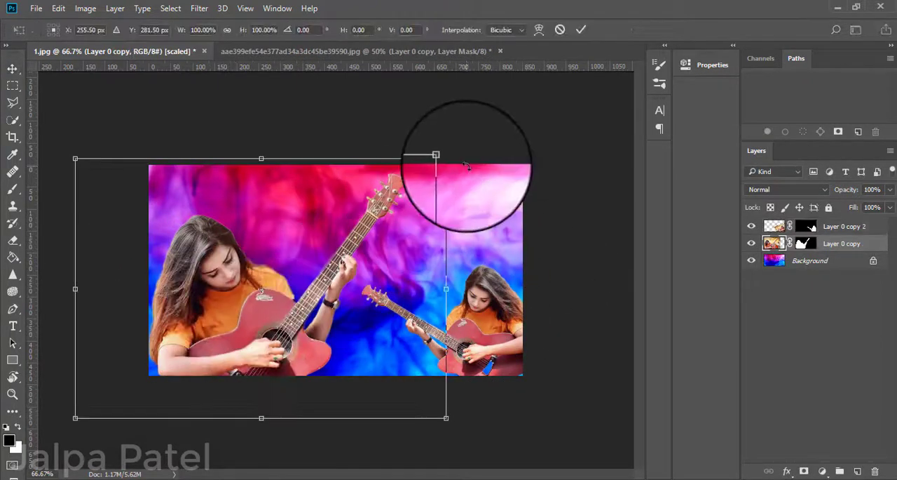
left_click_drag(447, 158, 420, 177)
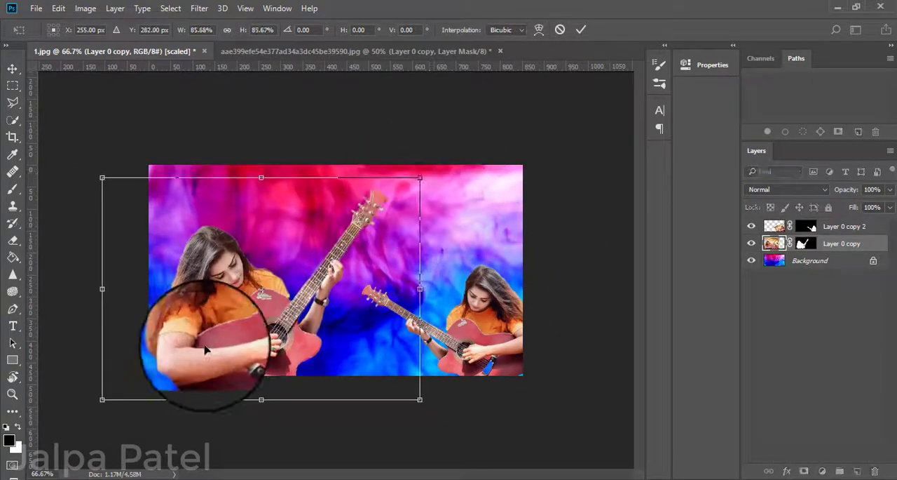
left_click_drag(206, 349, 193, 354)
left_click_drag(462, 232, 437, 218)
mouse_move(264, 322)
left_mouse_down()
mouse_move(251, 298)
mouse_move(232, 319)
mouse_move(261, 320)
left_mouse_up()
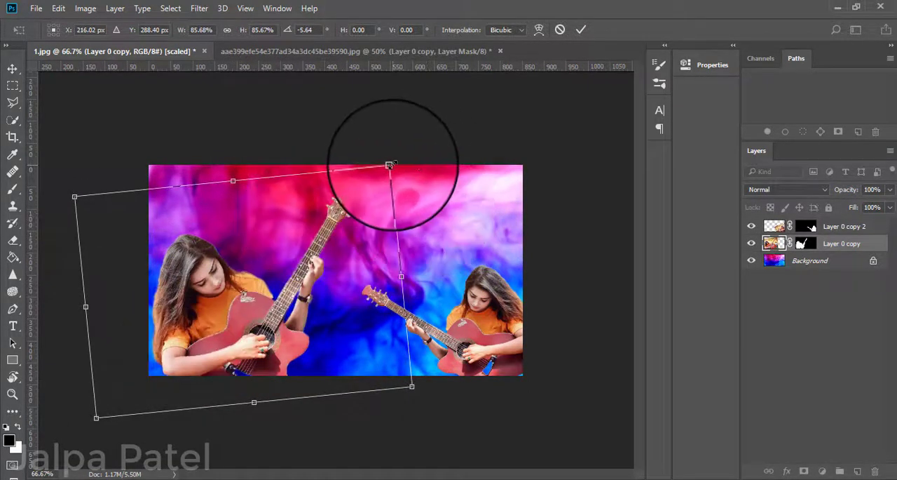
left_click(390, 166)
key("Return")
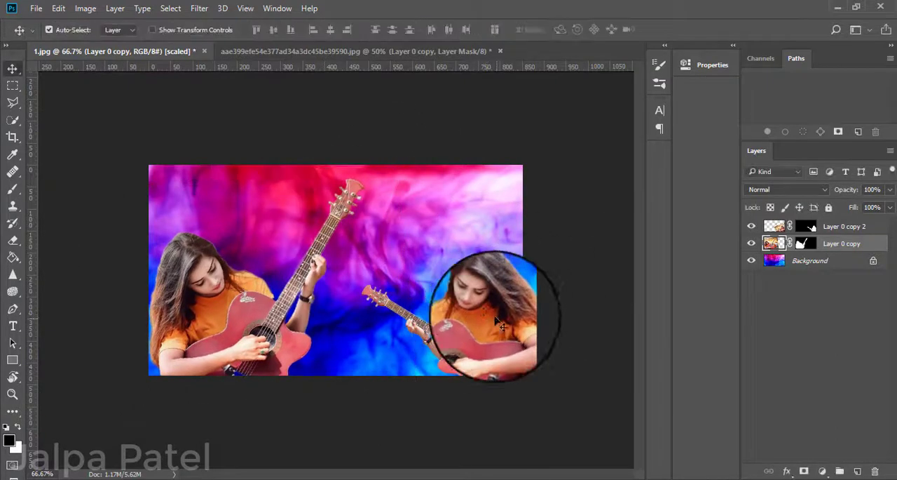
Enlarge the mirrored woman on Layer 0 copy 2 slightly and shift her a little to the left.
mouse_move(498, 323)
left_mouse_down()
mouse_move(482, 215)
mouse_move(463, 300)
mouse_move(482, 324)
left_mouse_up()
key("ctrl+t")
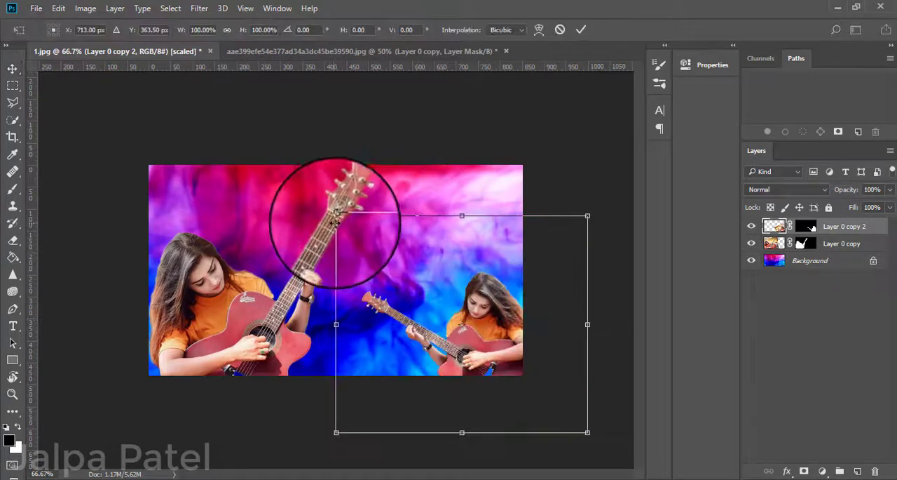
left_click_drag(336, 216, 329, 211)
mouse_move(489, 338)
left_mouse_down()
mouse_move(476, 334)
mouse_move(484, 342)
left_mouse_up()
key("Return")
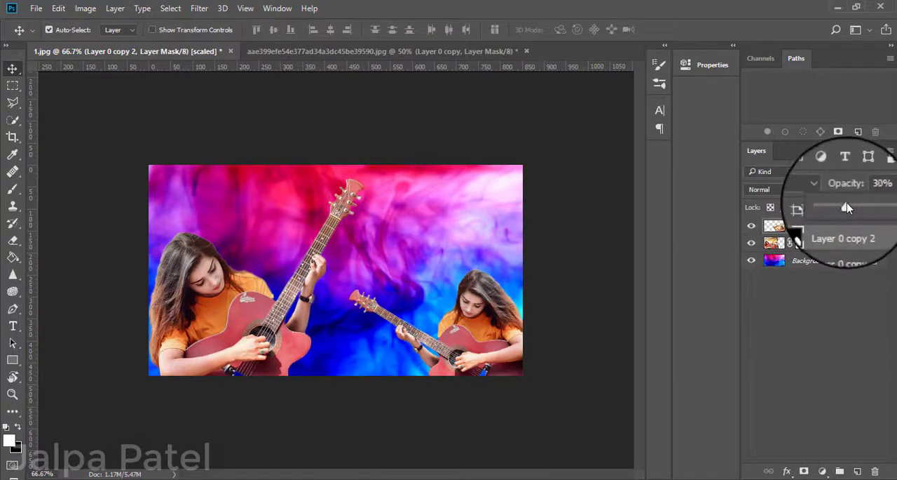
Set Layer 0 copy 2's opacity to 89% and enlarge the mirrored woman to about 167% on the canvas's right side.
left_click_drag(846, 204, 876, 206)
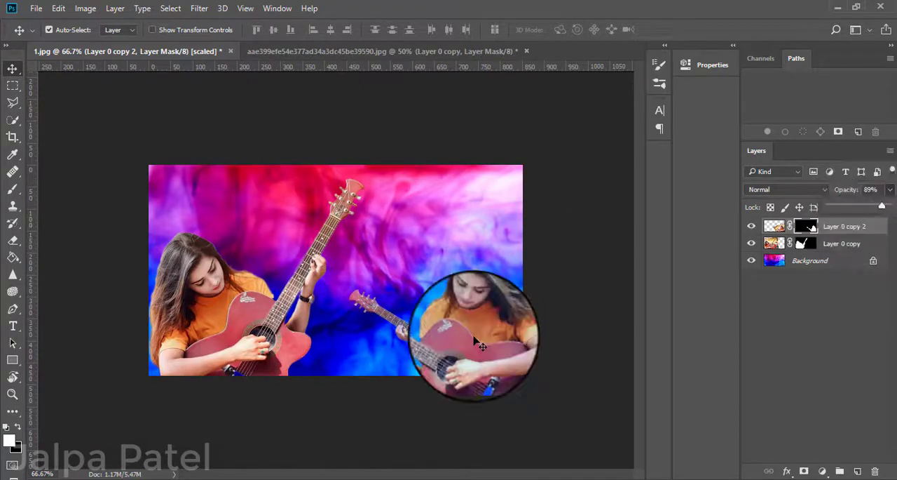
key("ctrl+t")
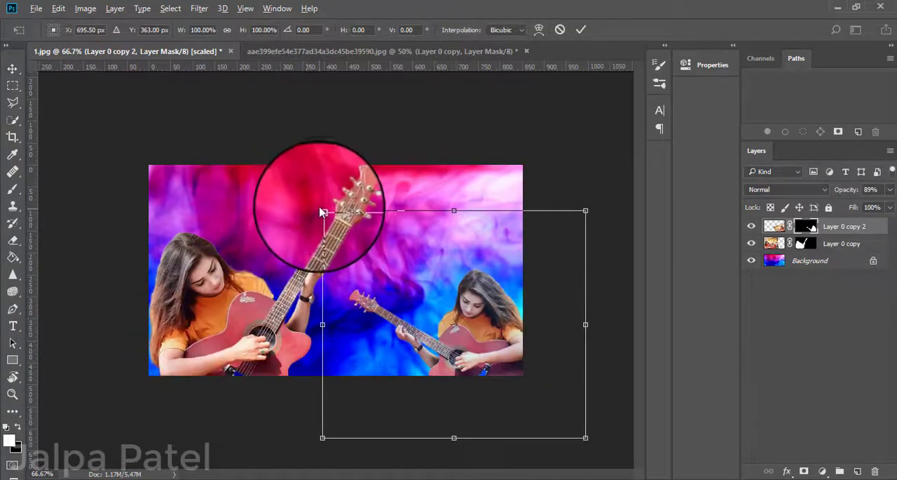
left_click_drag(322, 210, 196, 110)
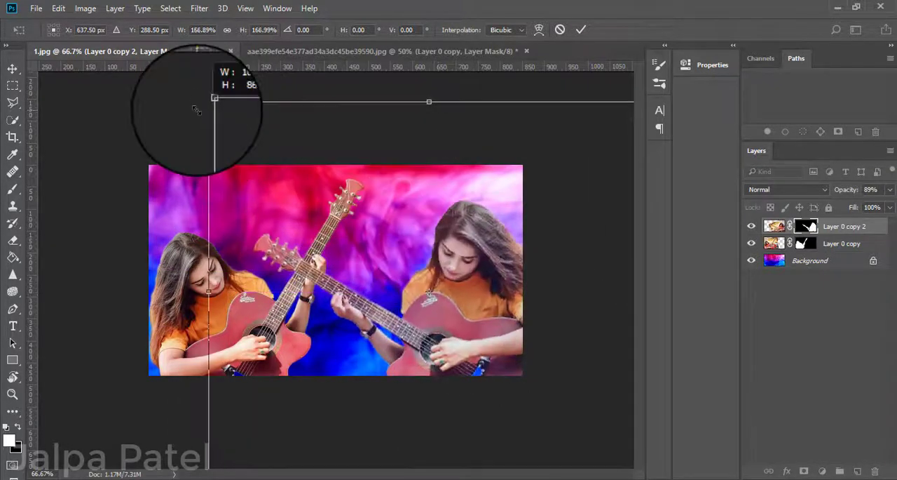
mouse_move(435, 309)
left_mouse_down()
mouse_move(404, 284)
mouse_move(432, 296)
left_mouse_up()
key("Return")
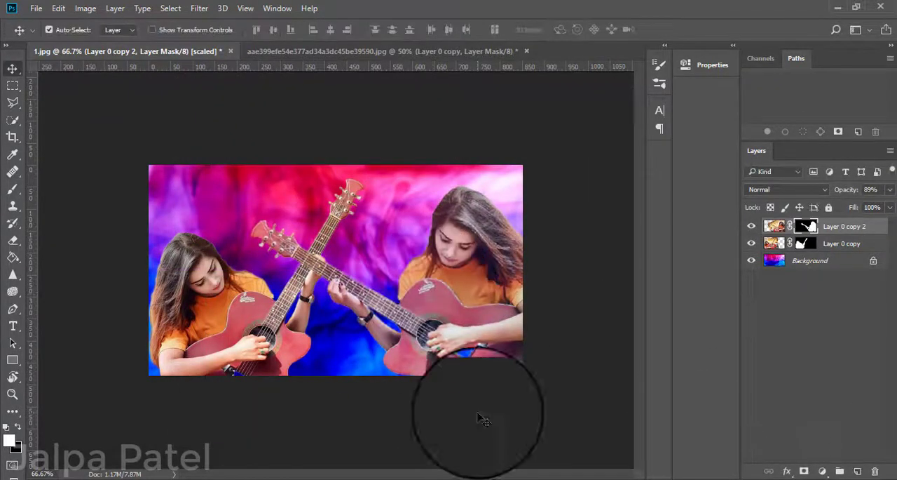
Shrink the left woman on Layer 0 copy to 74.87% and place her in the canvas's lower-left corner.
left_click(190, 280)
key("ctrl+t")
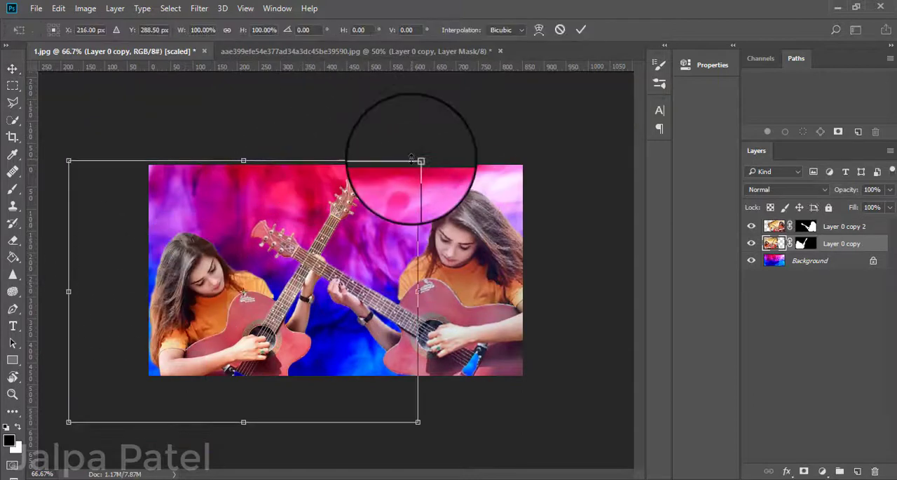
left_click_drag(418, 162, 373, 189)
left_click_drag(229, 340, 191, 349)
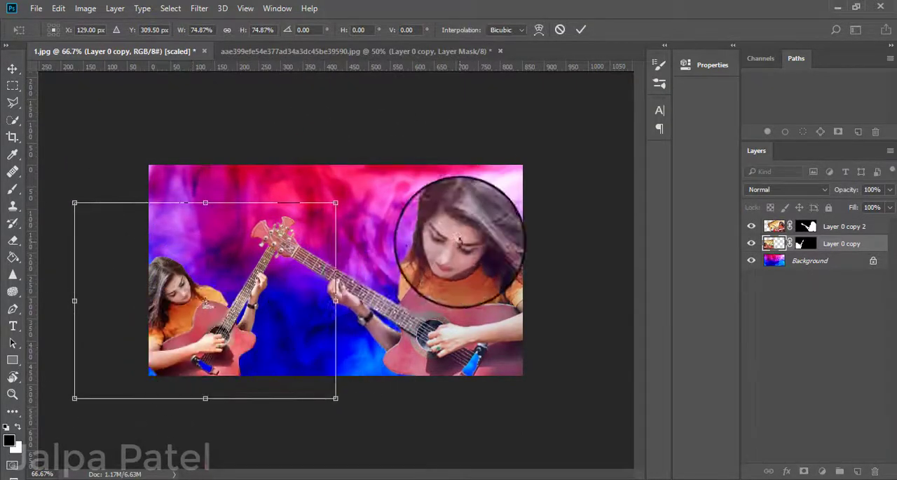
key("Return")
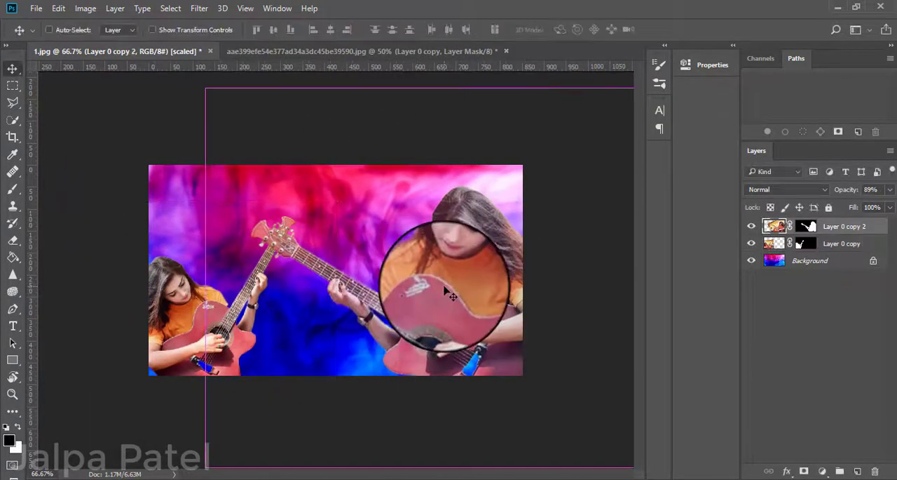
Rotate the mirrored woman on Layer 0 copy 2 by about 10.65° and shift the left woman slightly down.
key("ctrl+t")
key("alt+space")
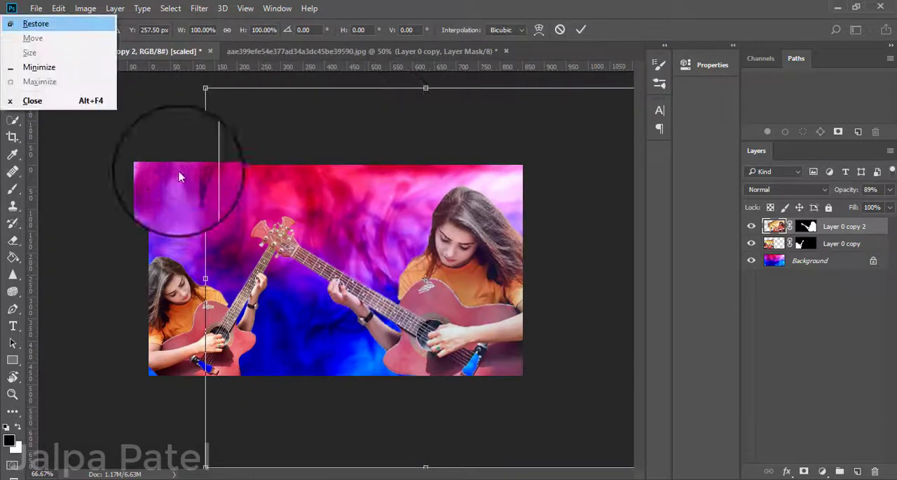
key("Escape")
left_click_drag(137, 117, 204, 104)
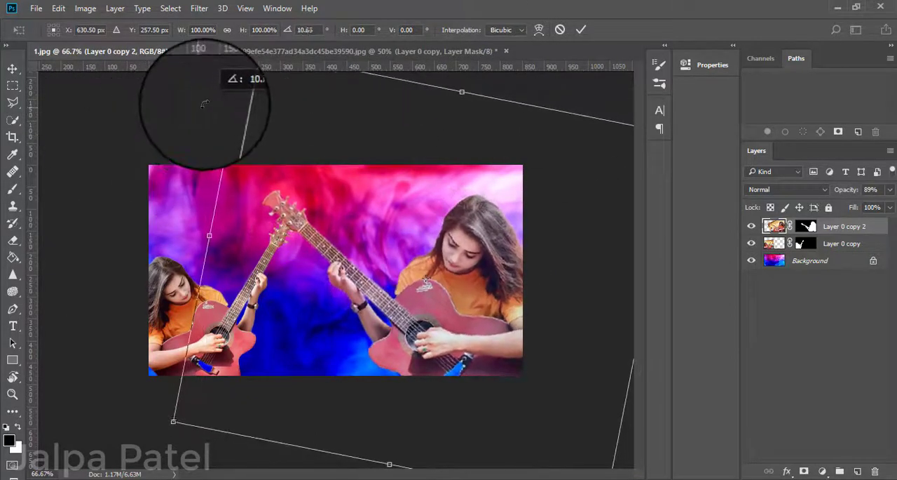
key("Return")
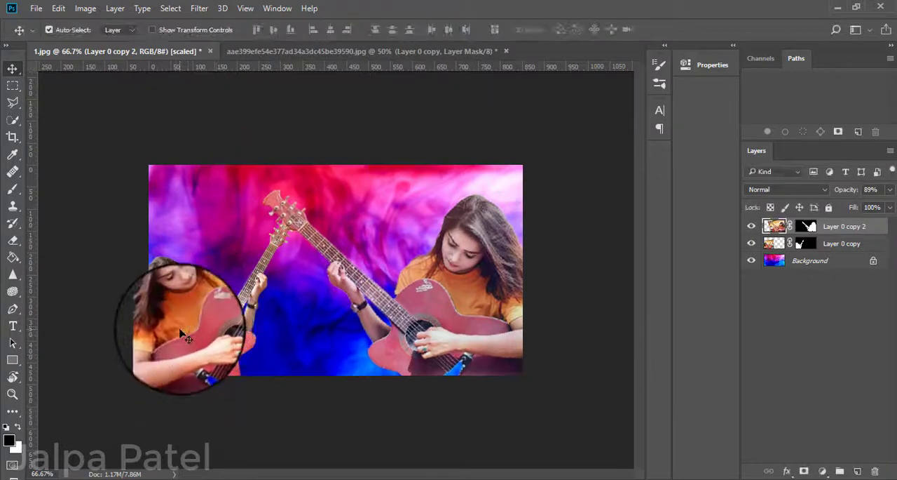
left_click_drag(180, 333, 173, 344)
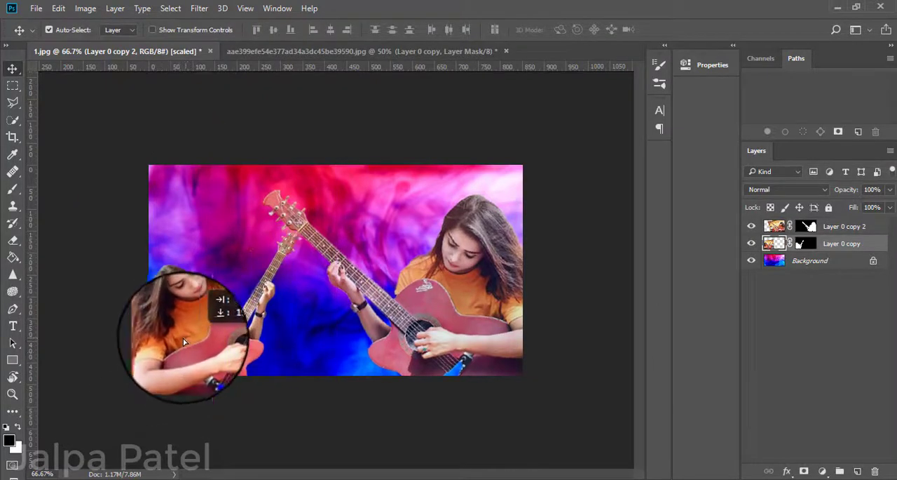
key("ctrl+t")
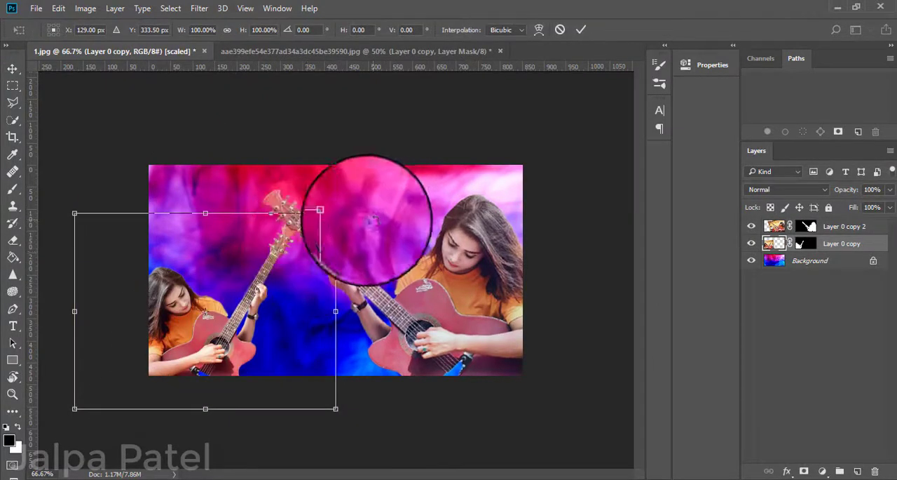
left_click_drag(370, 160, 278, 286)
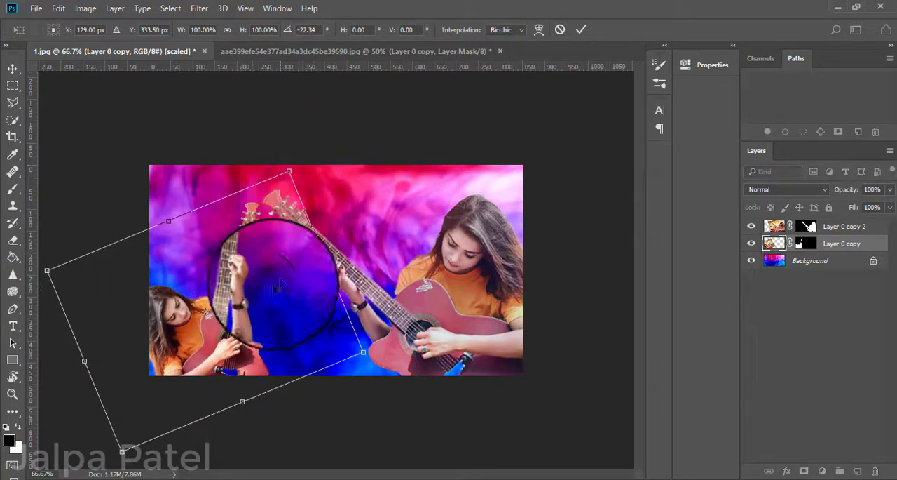
left_click_drag(202, 328, 200, 303)
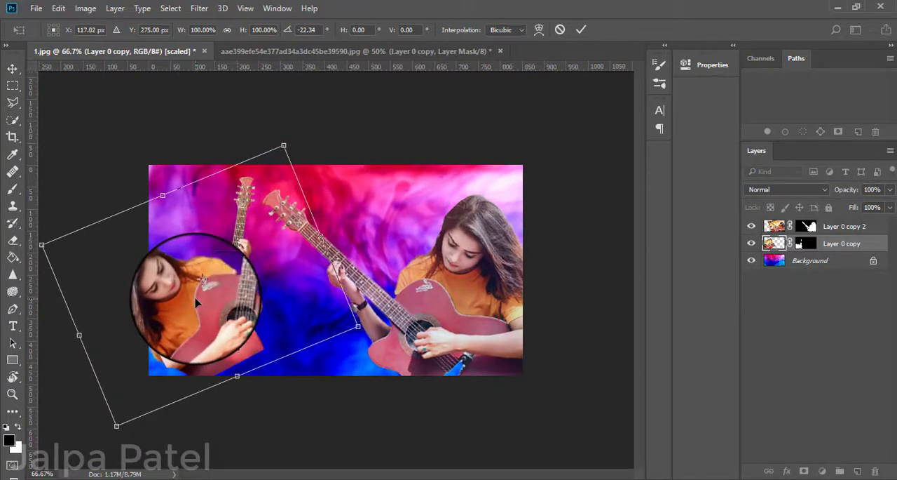
key("Return")
Paint the masks white over the missing guitar bridge in the source cutout and on both women's layers in 1.jpg.
left_click(295, 51)
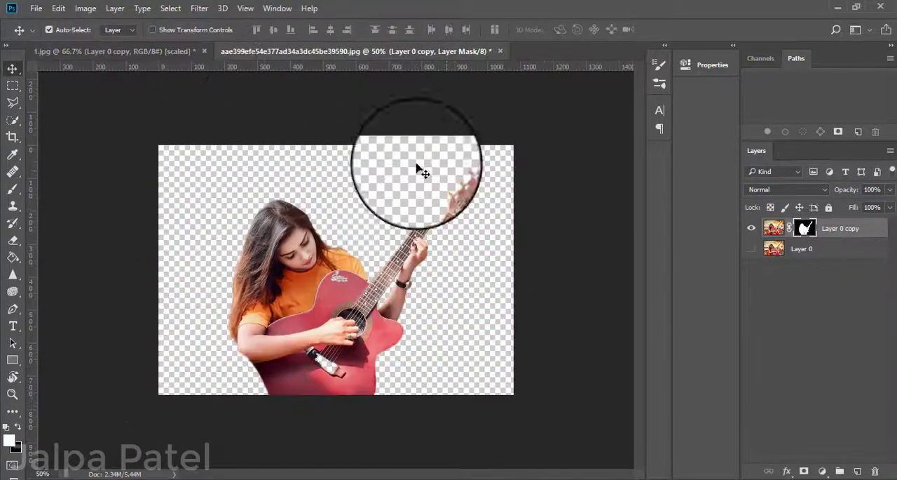
left_click(13, 190)
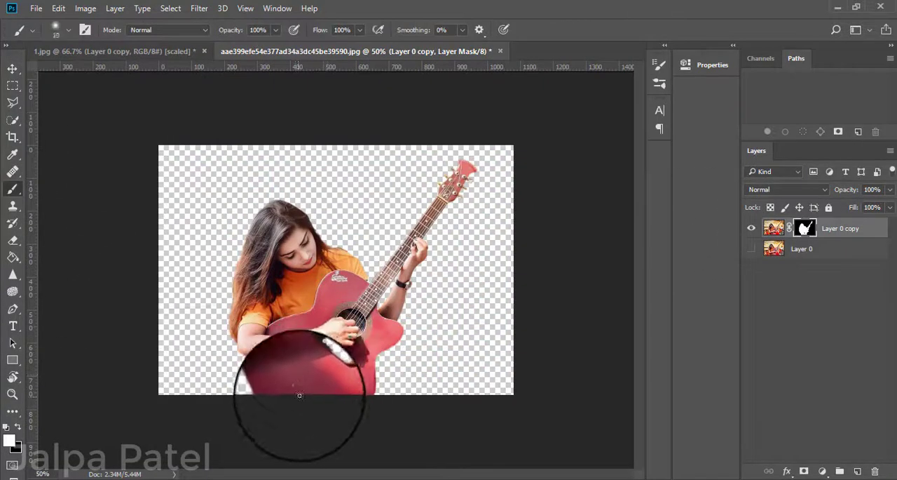
left_click(168, 51)
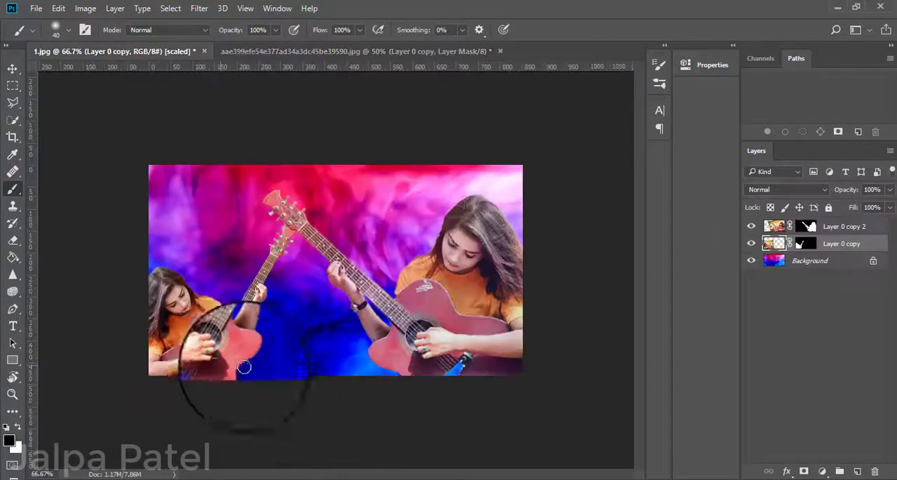
left_click(806, 243)
key("x")
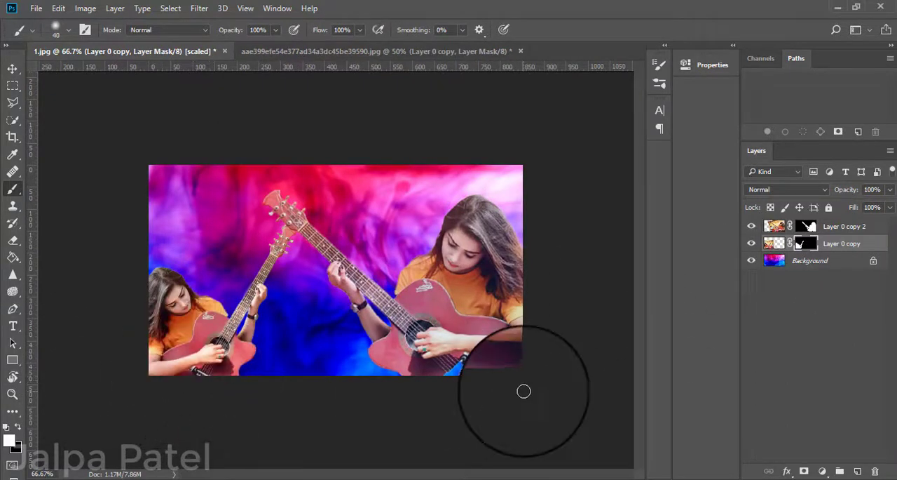
left_click(806, 226)
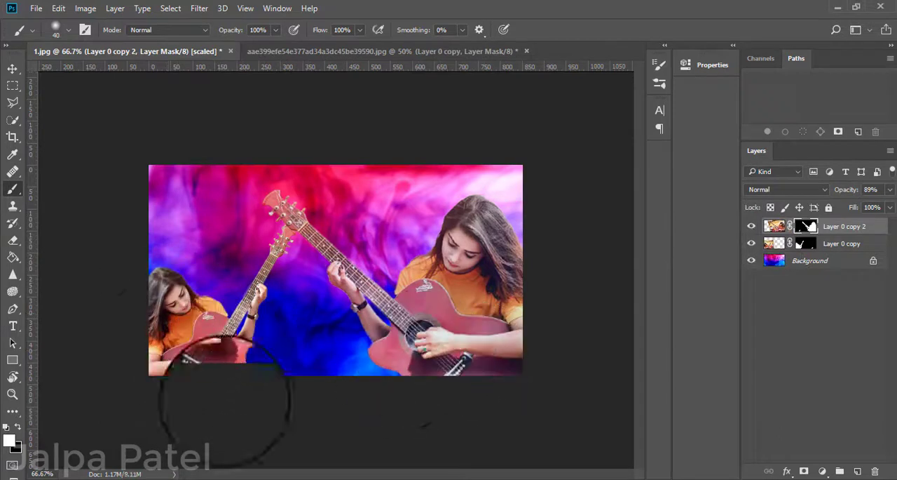
Reposition both women, shifting the mirrored one slightly up and to the right, and lower Layer 0 copy 2's opacity slightly.
left_click(13, 72)
left_click_drag(206, 353, 186, 334)
mouse_move(425, 338)
left_mouse_down()
mouse_move(435, 338)
mouse_move(439, 315)
mouse_move(420, 304)
mouse_move(434, 340)
left_mouse_up()
left_click_drag(193, 331, 200, 357)
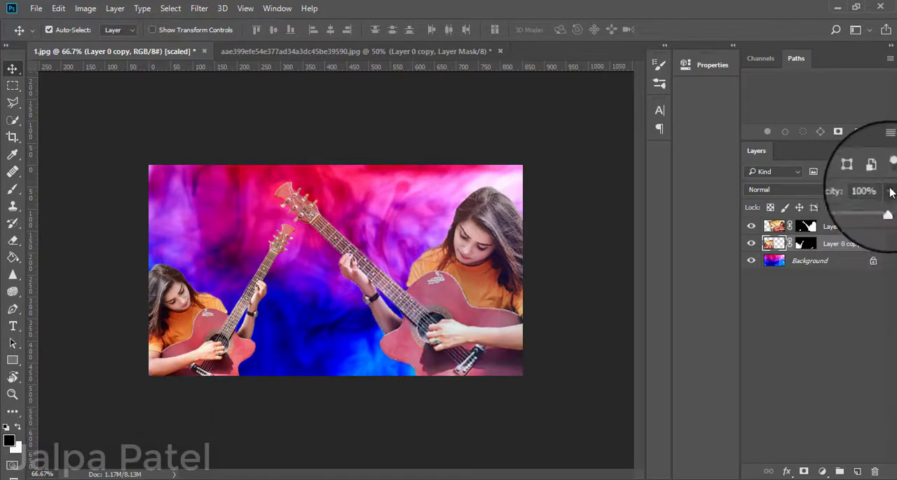
left_click(806, 226)
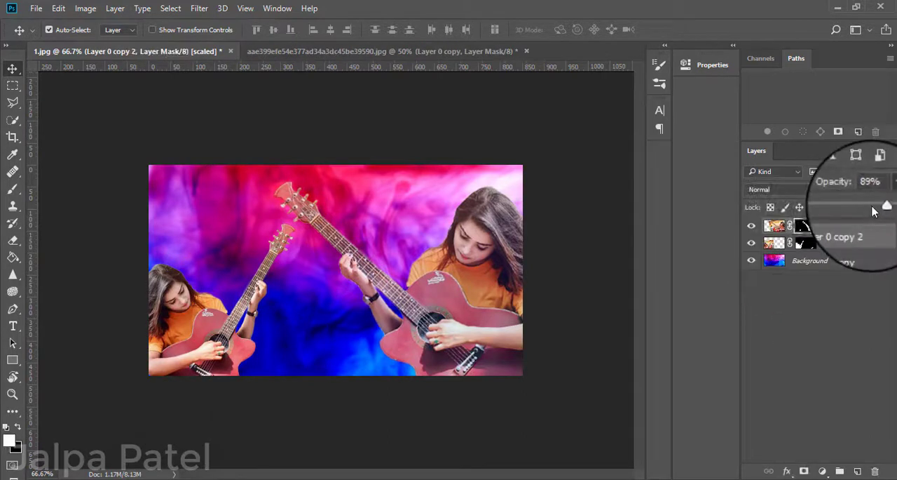
left_click(824, 319)
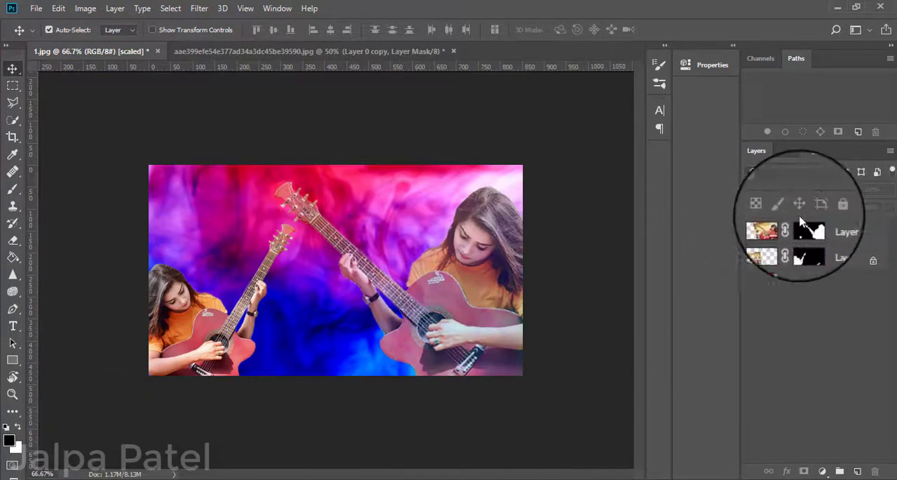
Add a Curves adjustment directly above Layer 0 copy and raise the RGB midtones to brighten the image.
left_click(806, 244)
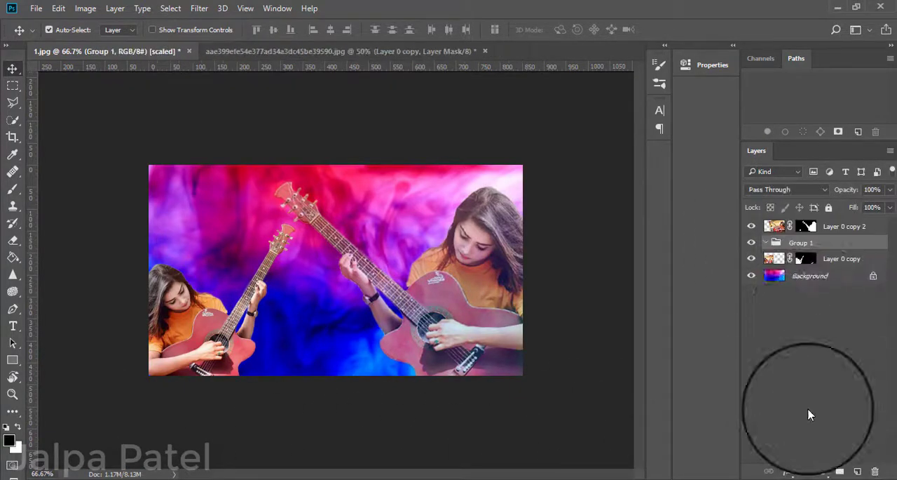
key("ctrl+z")
left_click(822, 471)
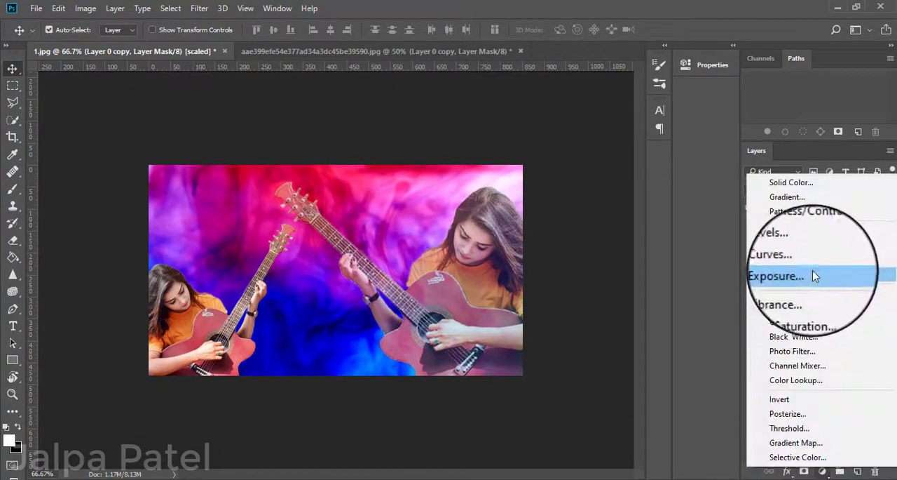
left_click(816, 263)
left_click_drag(581, 199, 572, 193)
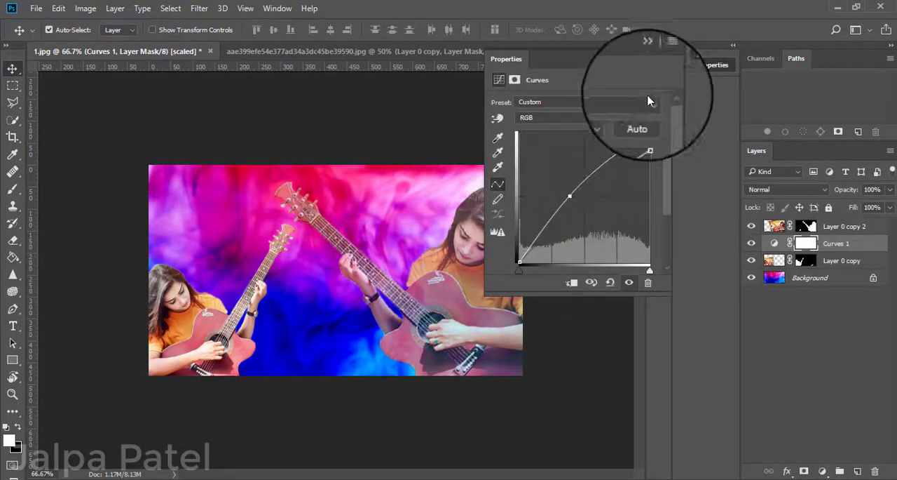
left_click_drag(635, 65, 643, 65)
left_click(642, 365)
Add a second Curves adjustment above Layer 0 copy 2 and lift its RGB midtones slightly.
left_click(810, 225)
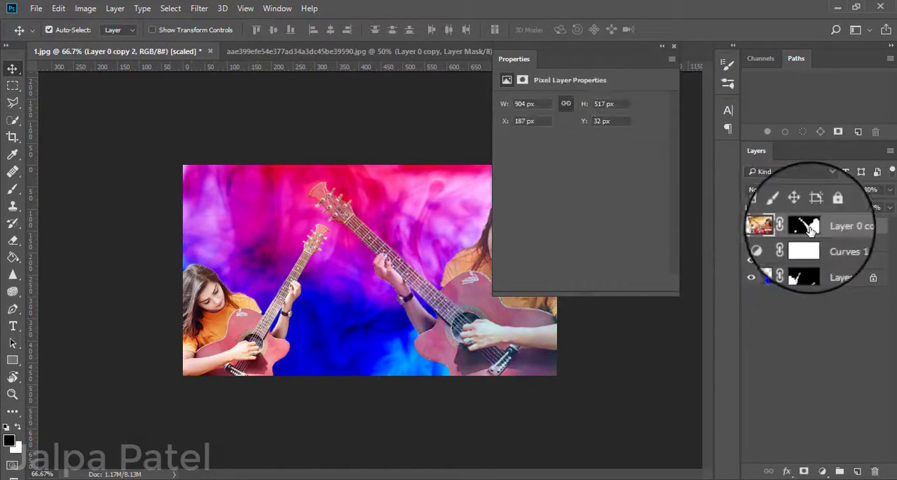
left_click(818, 472)
left_click(778, 259)
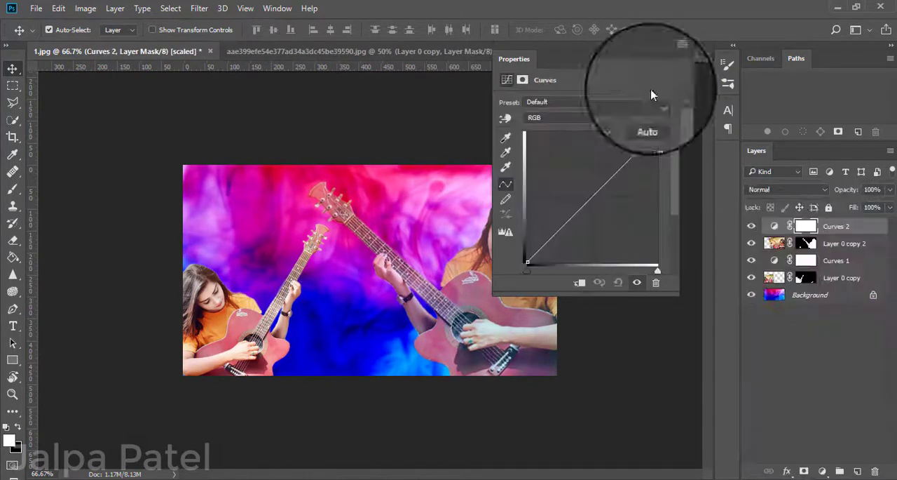
left_click(591, 191)
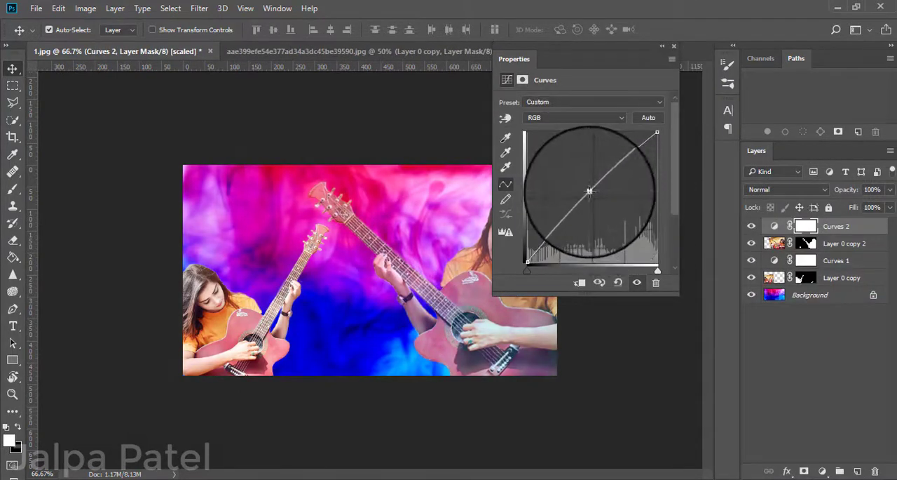
left_click(662, 46)
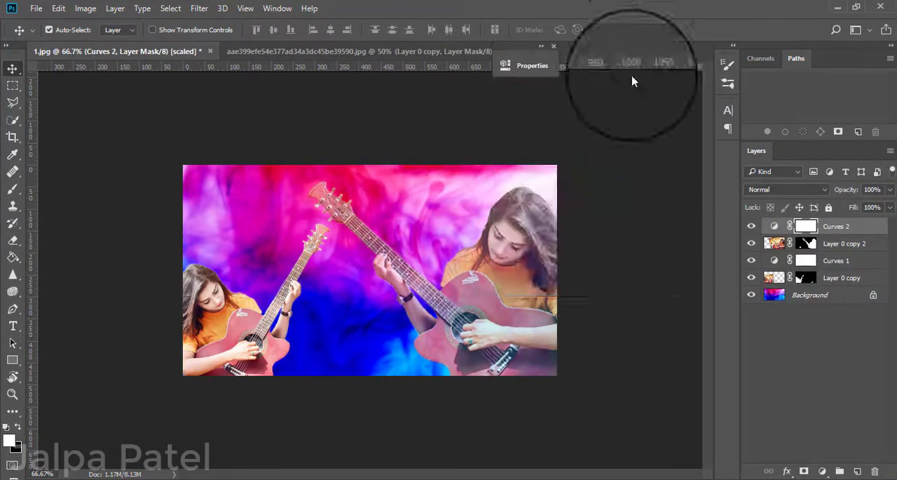
left_click(787, 405)
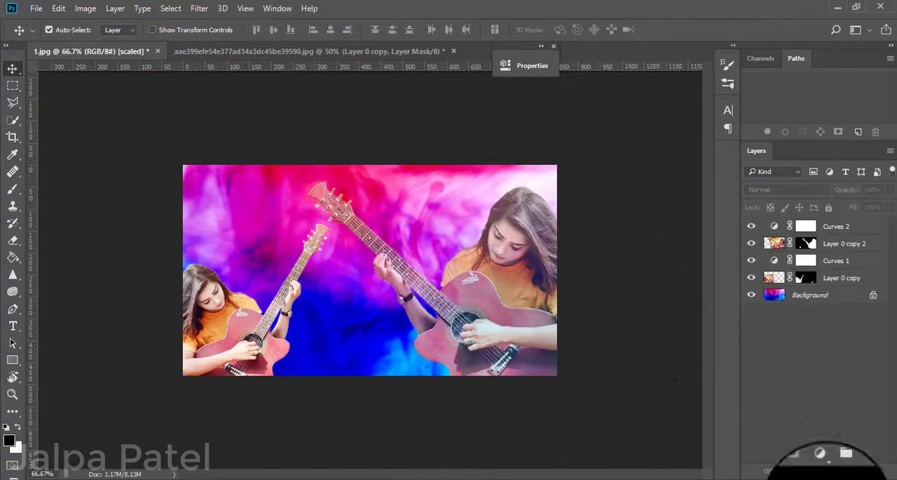
Add a Color Lookup adjustment on top of the layer stack with the 2Strip.look 3DLUT.
left_click(840, 471)
key("ctrl+z")
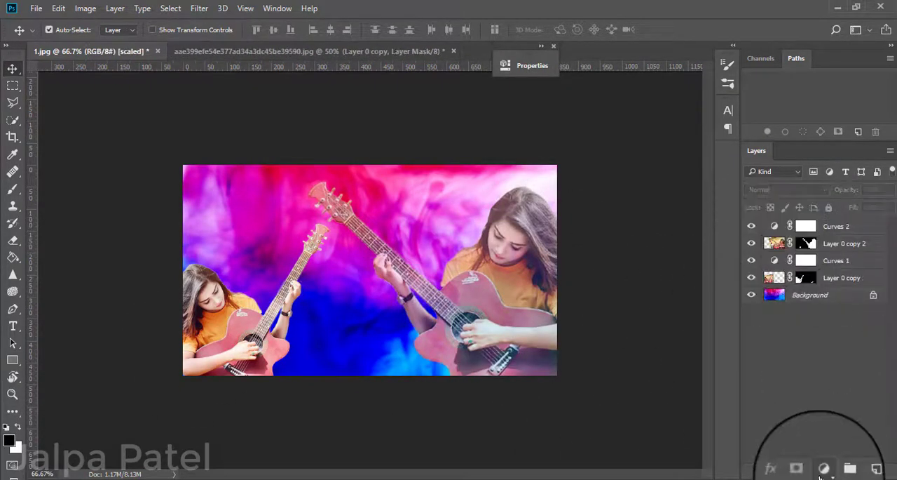
left_click(823, 468)
left_click(801, 390)
left_click(421, 102)
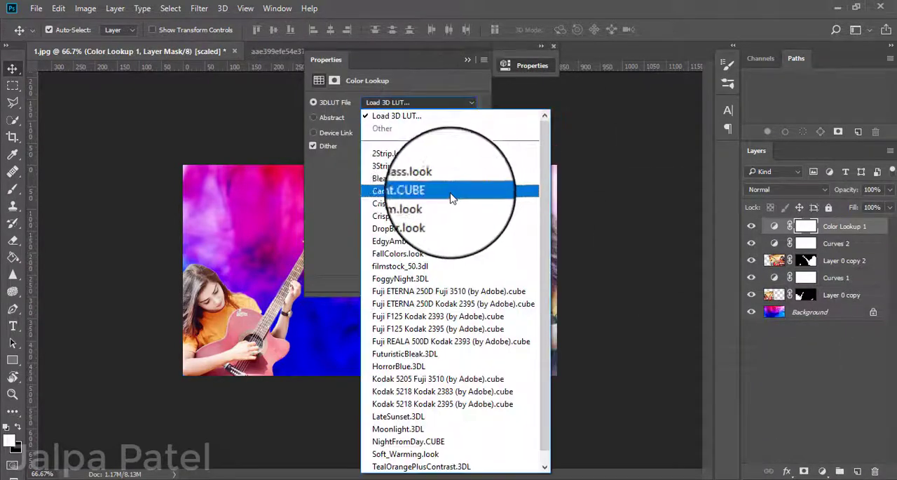
left_click(450, 155)
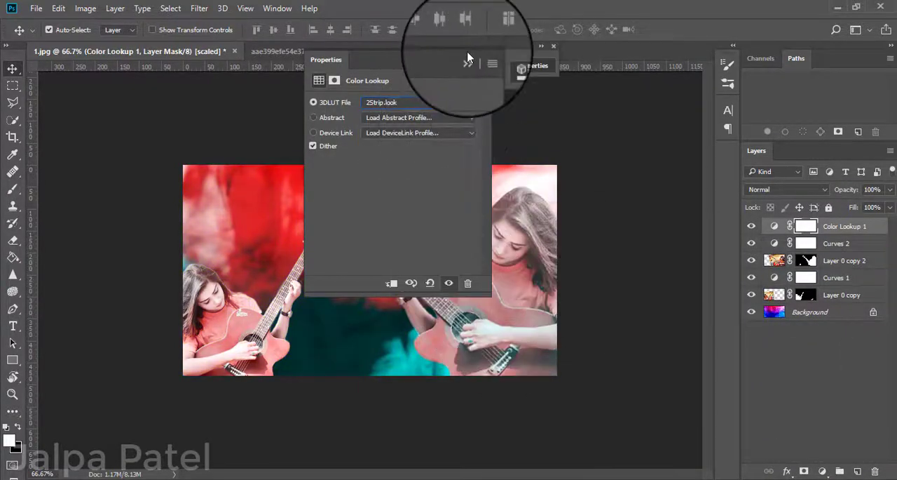
Try the Candlelight.CUBE, filmstock_50.3dl and HorrorBlue.3DL 3DLUTs on the Color Lookup adjustment.
left_click_drag(476, 70, 662, 64)
left_click(656, 102)
left_click(635, 174)
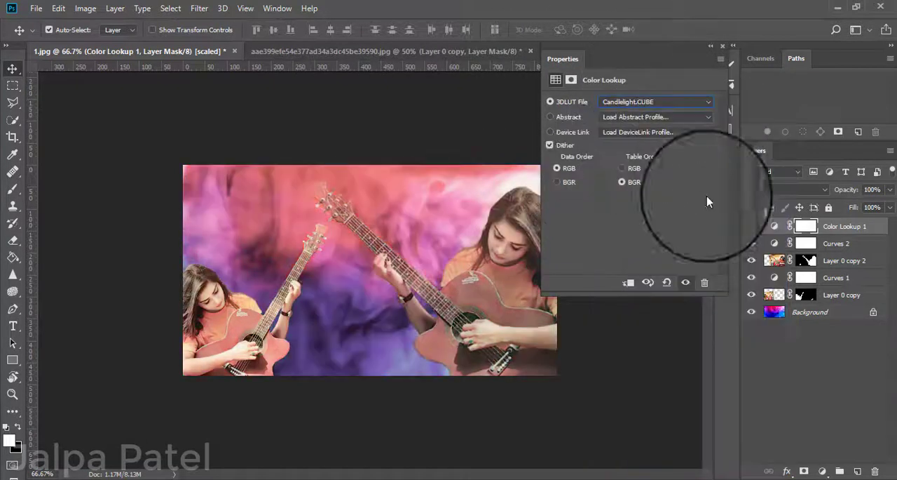
left_click(699, 103)
left_click(736, 185)
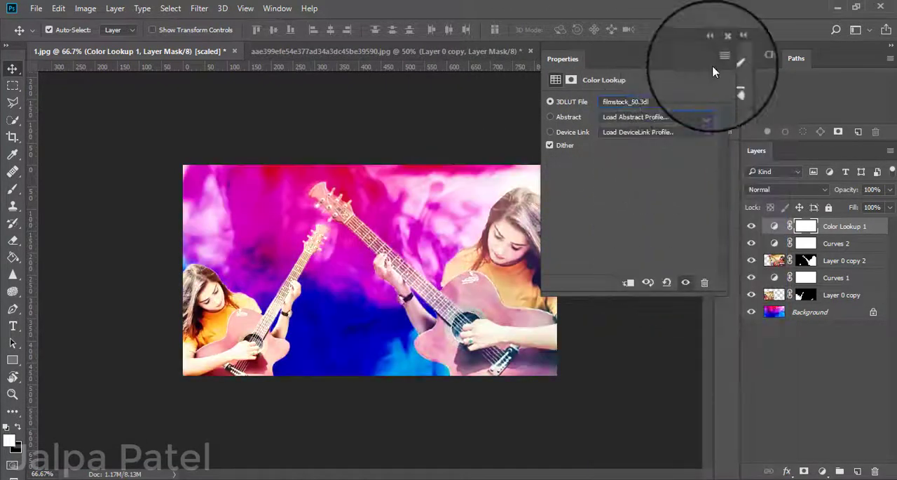
left_click(685, 103)
left_click(667, 384)
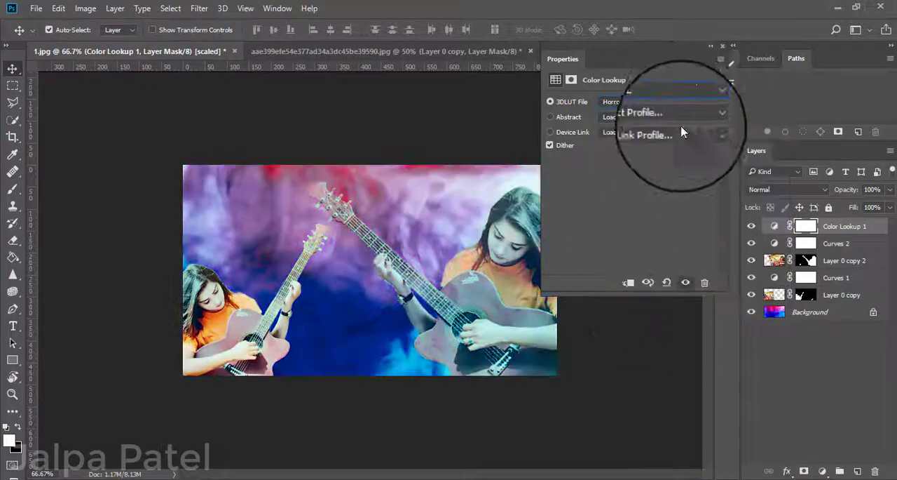
Try the LateSunset.3DL, Soft_Warming.look and TensionGreen.3DL 3DLUTs on the Color Lookup 1 adjustment.
left_click(686, 103)
left_click(663, 402)
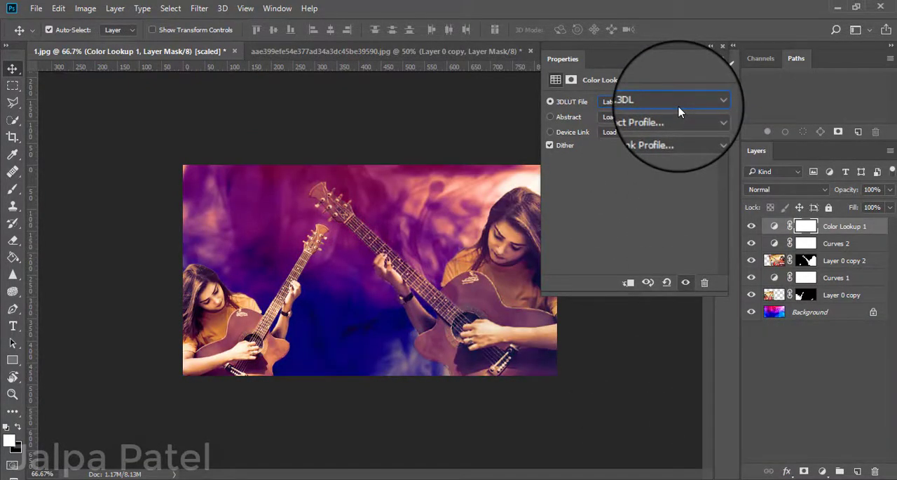
left_click(678, 106)
left_click(660, 445)
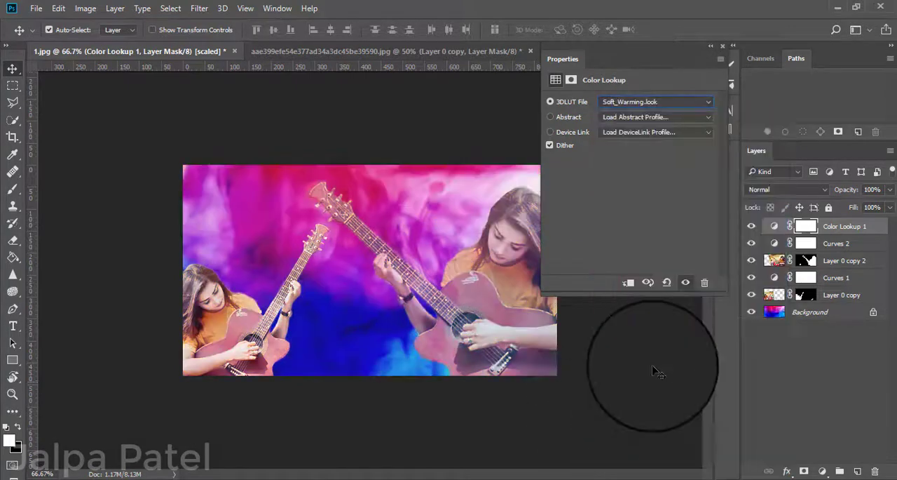
left_click(685, 105)
left_click(661, 401)
left_click(673, 103)
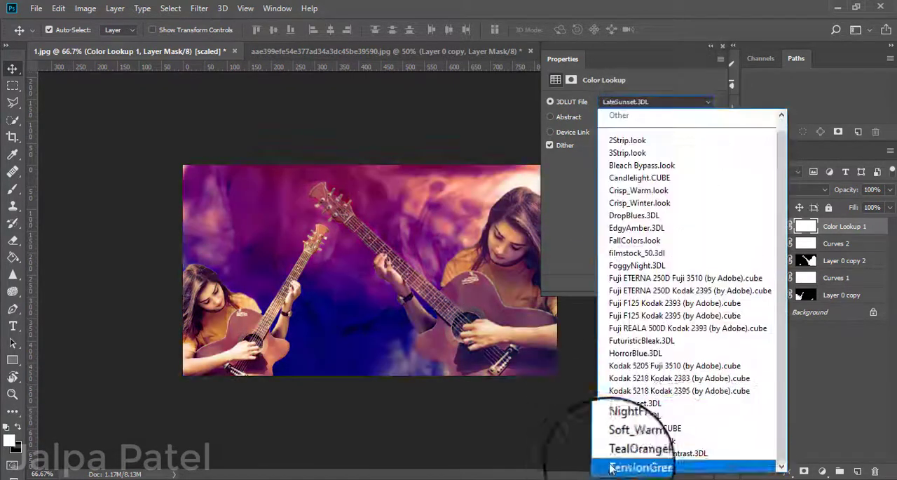
left_click(611, 466)
Try the Kodak 5218 Kodak 2395 and 2Strip.look 3DLUTs on Color Lookup 1, ending on Candlelight.CUBE.
left_click(659, 102)
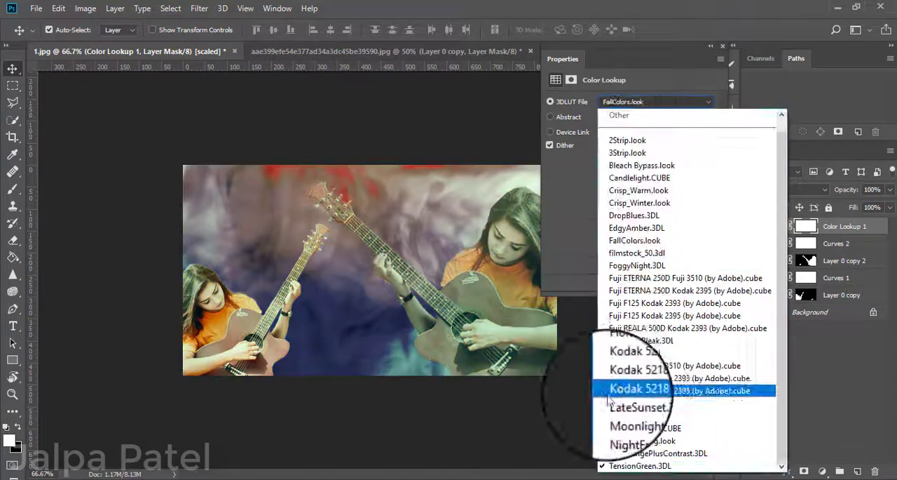
left_click(610, 389)
left_click(676, 102)
left_click(673, 140)
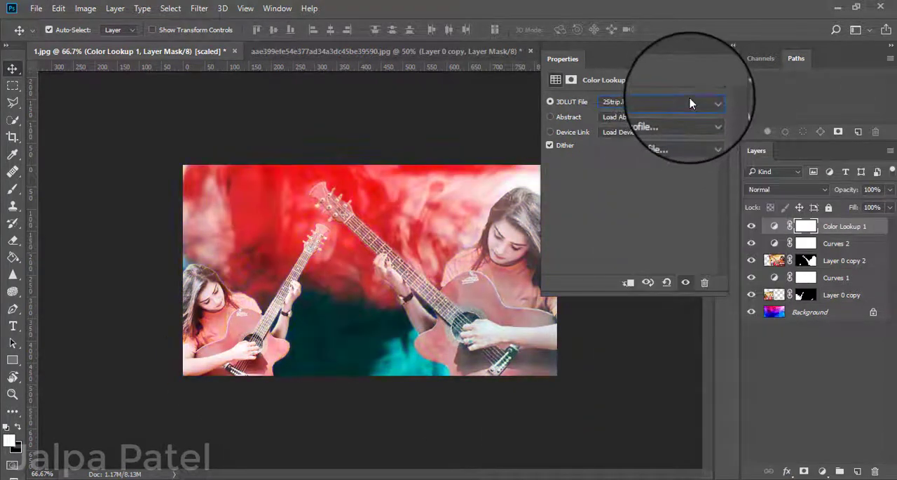
left_click(690, 104)
left_click(673, 171)
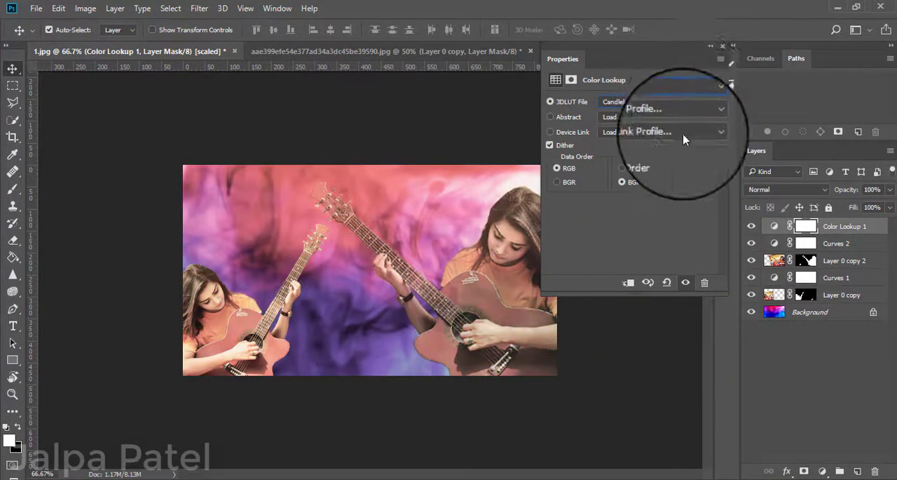
Move the smaller guitarist on Layer 0 copy upward and flip it horizontally with Free Transform.
left_click(235, 350)
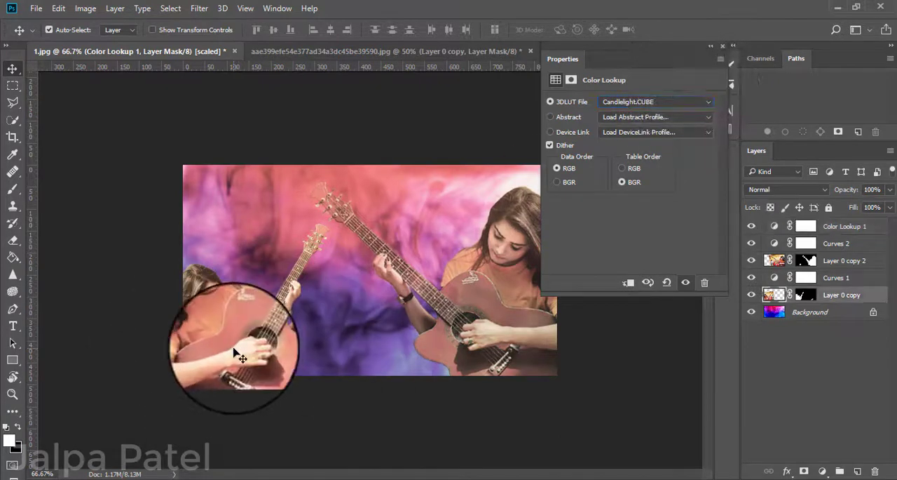
left_click_drag(235, 351, 233, 252)
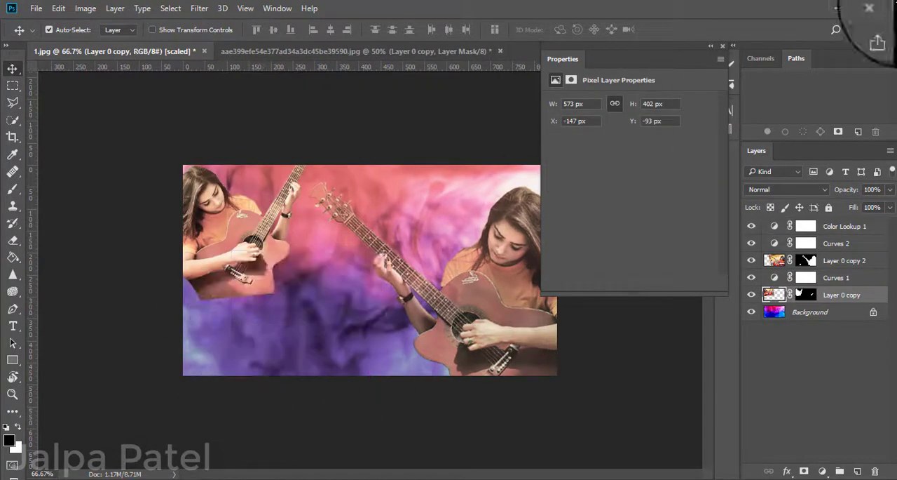
left_click(710, 46)
key("ctrl+t")
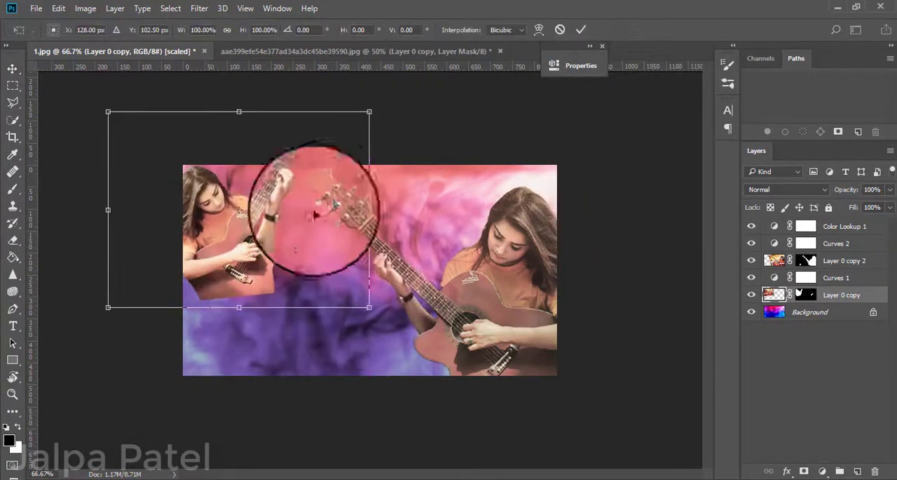
right_click(295, 235)
left_click(348, 426)
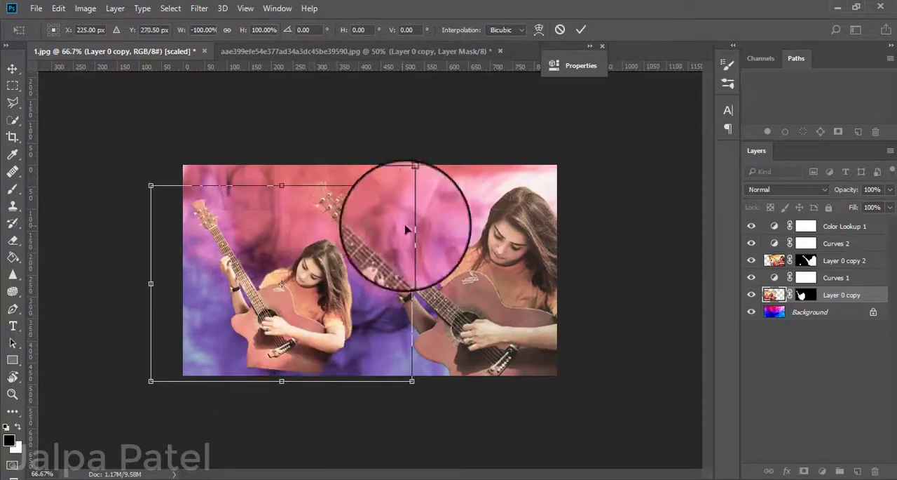
Scale the flipped Layer 0 copy to 106.23%, rotate it to about -1.83° and reposition it near the canvas's lower left.
left_click_drag(438, 236, 442, 200)
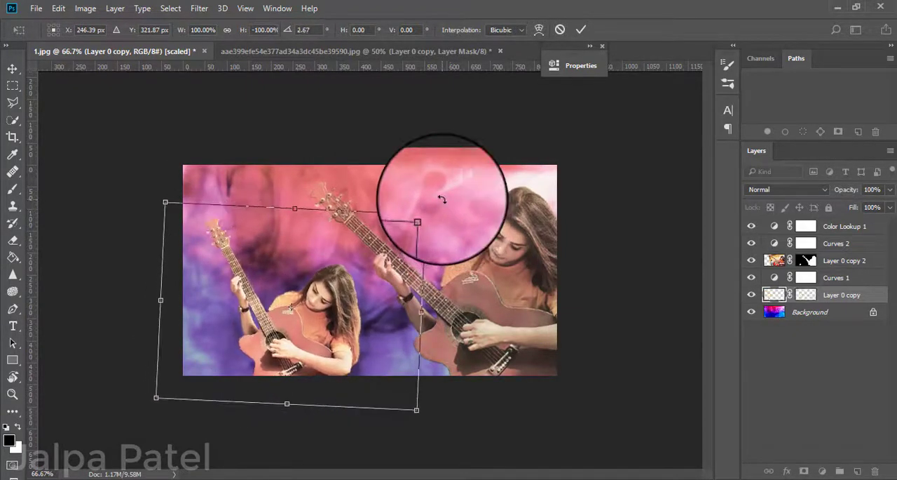
left_click_drag(360, 270, 363, 280)
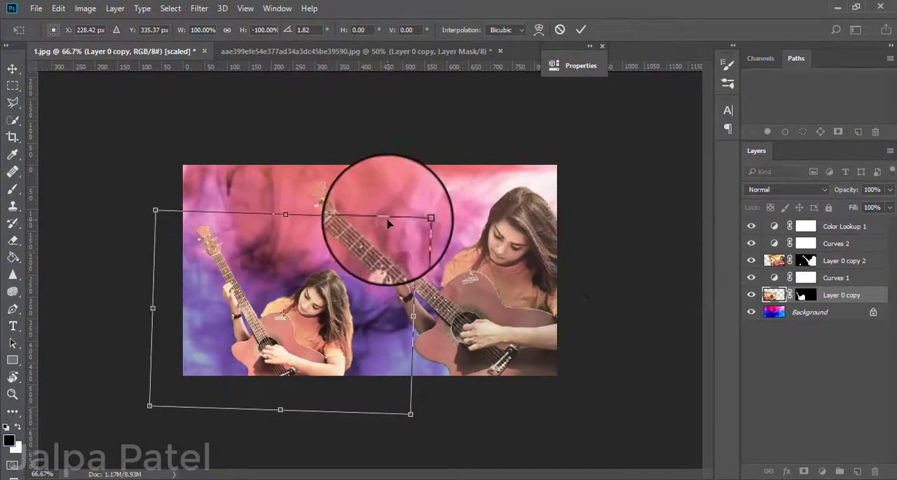
left_click_drag(423, 214, 426, 213)
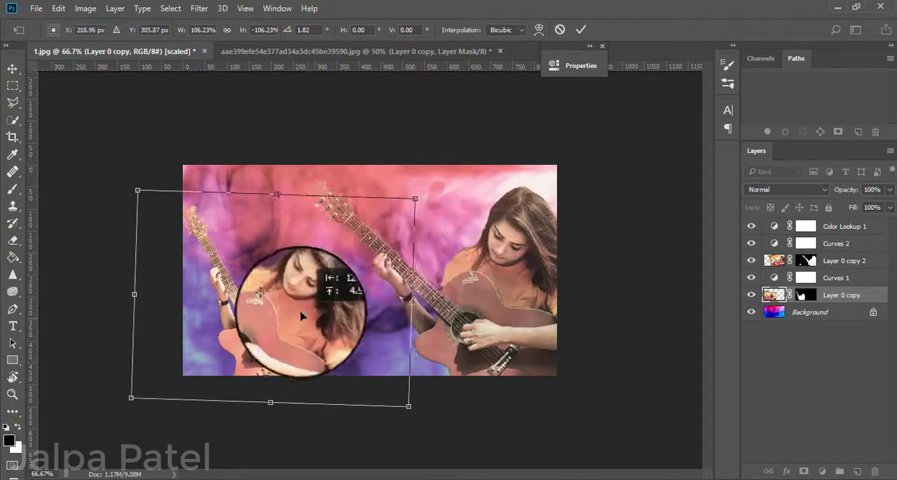
left_click_drag(444, 233, 396, 203)
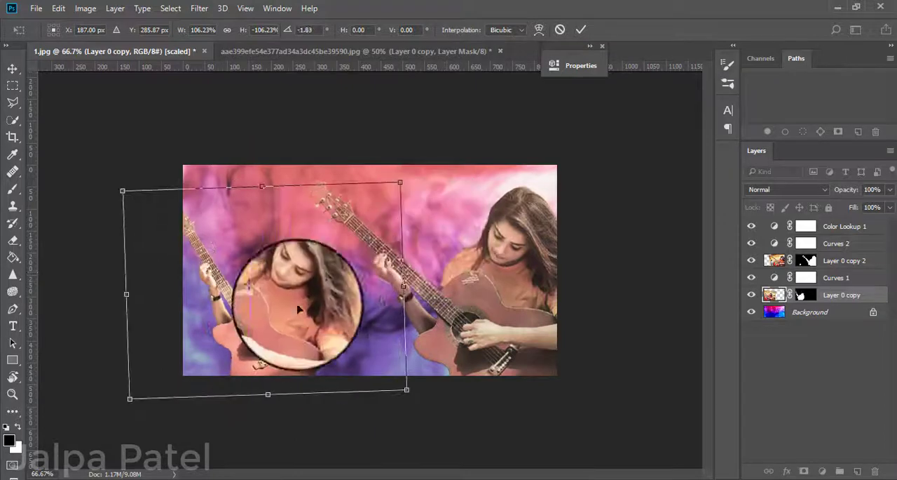
left_click_drag(296, 333, 295, 324)
Flip Layer 0 copy horizontally again, resize it to about 101% by 103%, rotate it to about -3.09° and apply the transform.
right_click(289, 324)
left_click(342, 290)
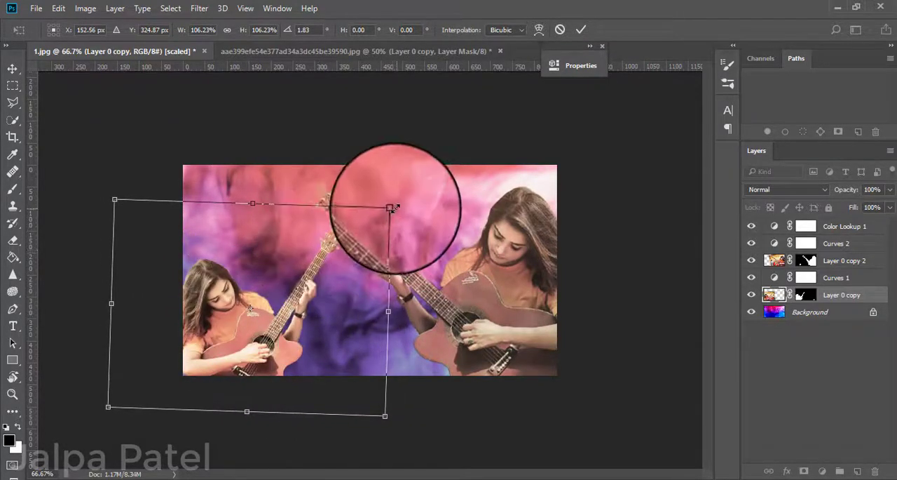
left_click_drag(234, 322, 250, 324)
left_click_drag(436, 245, 413, 230)
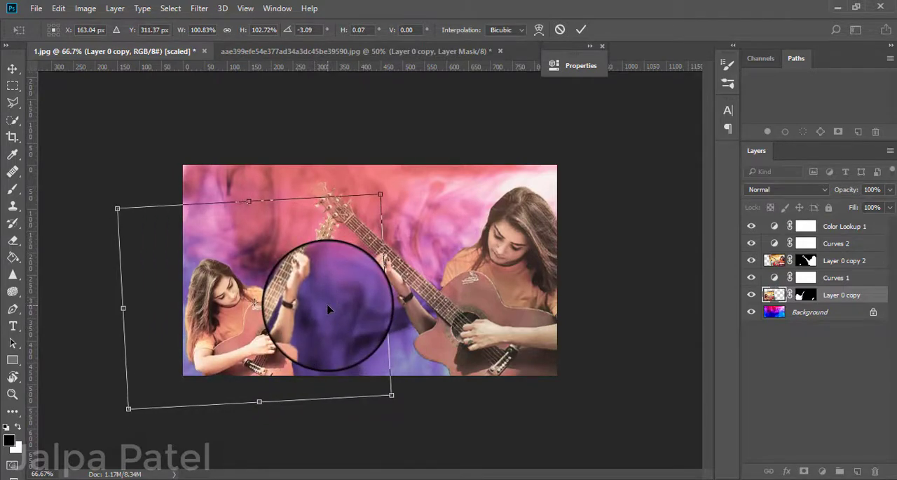
key("Return")
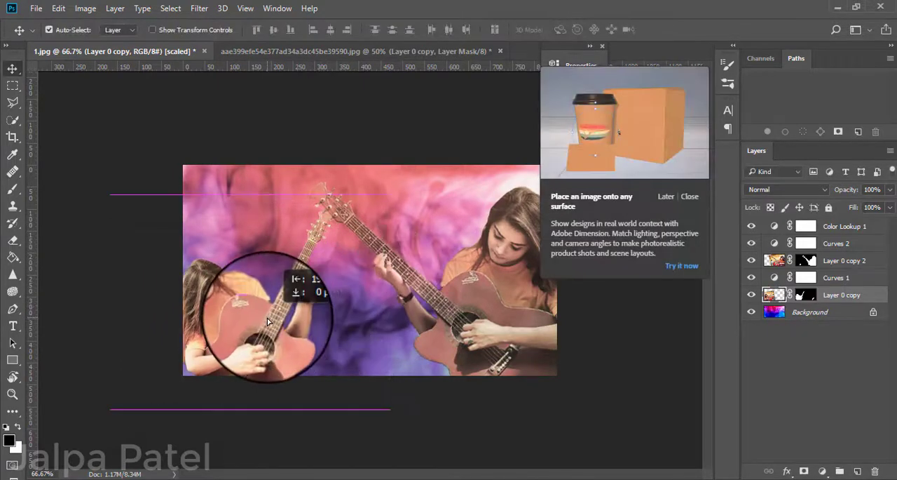
Shift the larger guitarist slightly right and the smaller one slightly down, then dismiss the tip and deselect the layers.
left_click(463, 301)
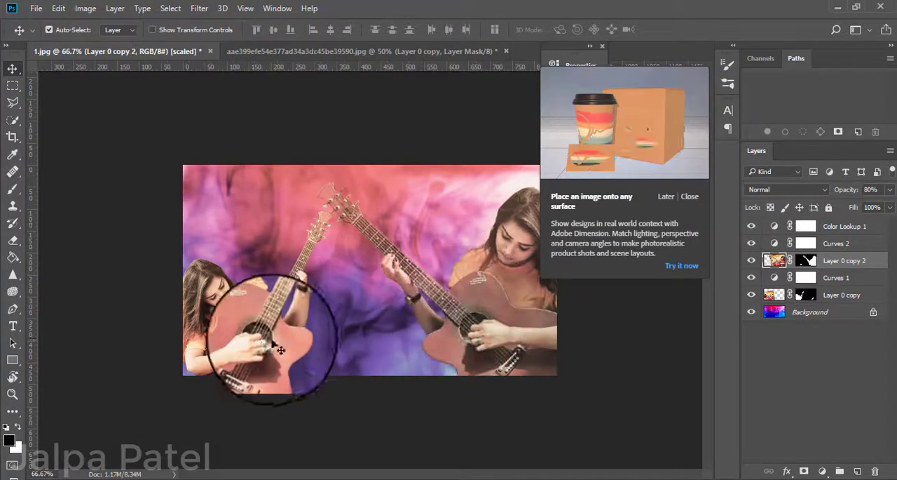
left_click_drag(266, 339, 266, 346)
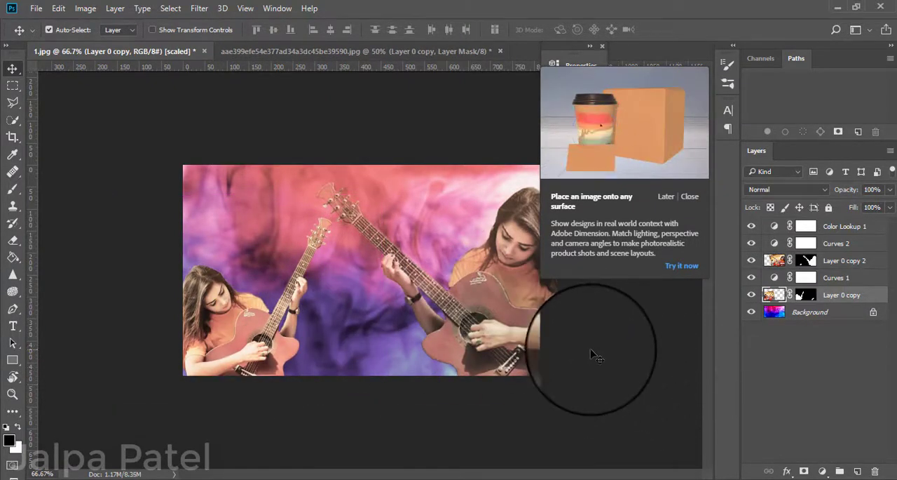
left_click(690, 196)
left_click(645, 237)
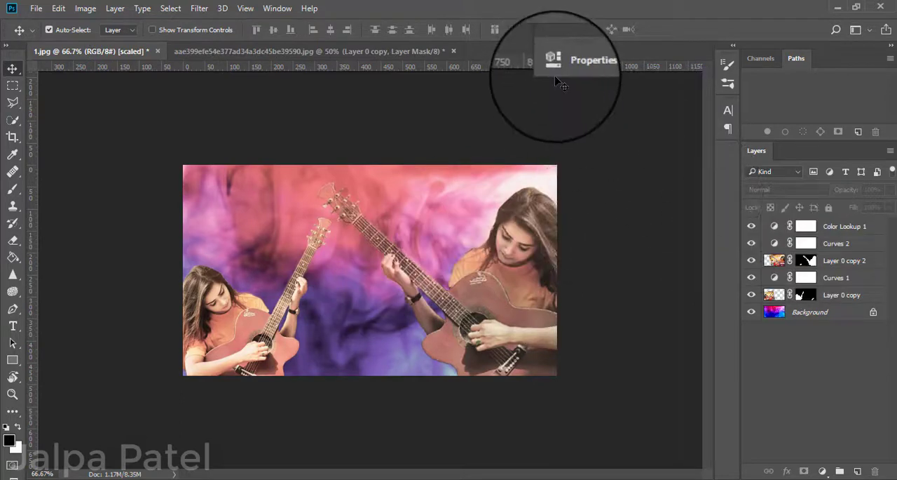
Close the Properties panel and lower the opacity of Layer 0 copy 2 to 65%.
left_click(556, 69)
left_click(516, 60)
left_click(602, 47)
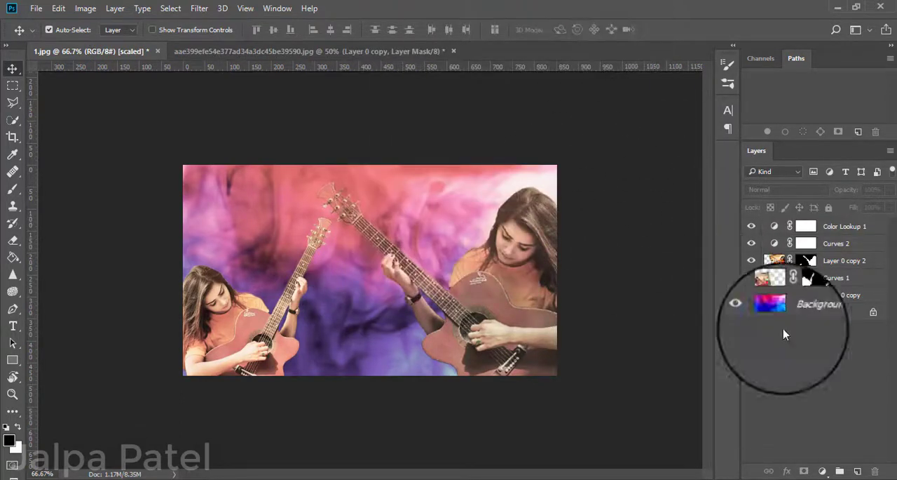
left_click(785, 260)
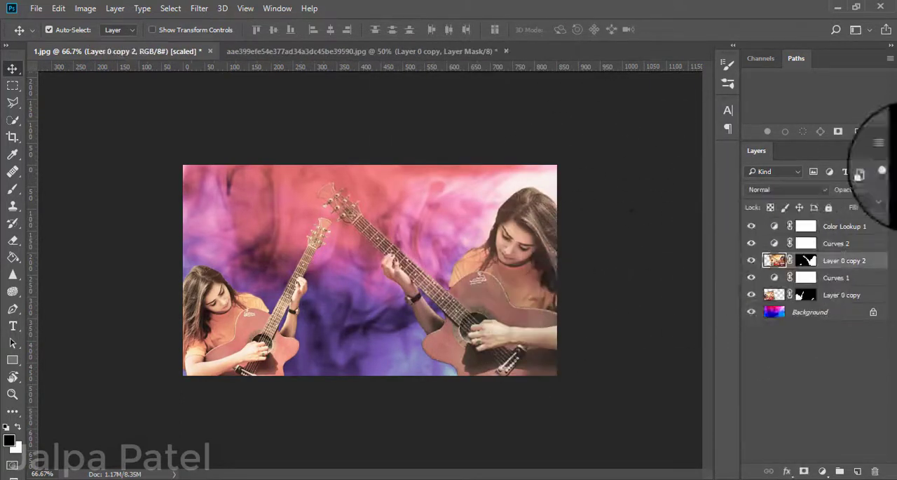
mouse_move(869, 208)
left_mouse_down()
mouse_move(857, 206)
mouse_move(868, 207)
left_mouse_up()
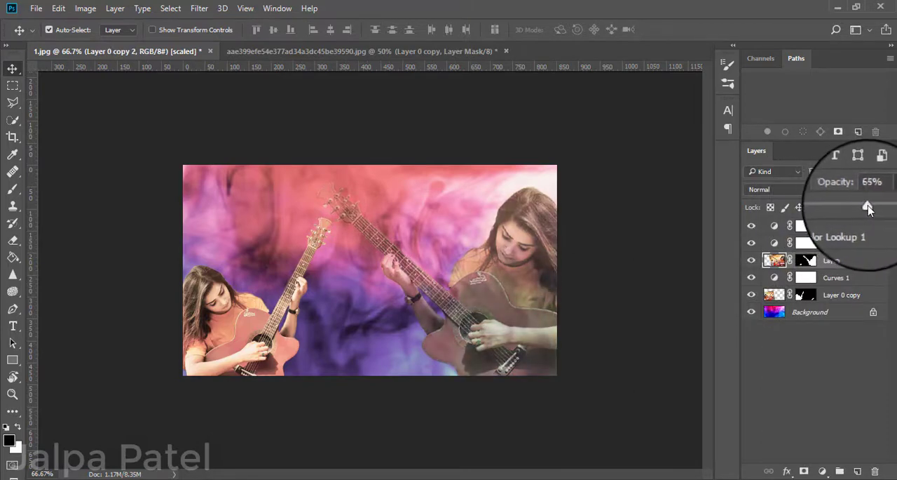
Examine the RGB curve of the Curves 1 adjustment above Layer 0 copy.
left_click(807, 295)
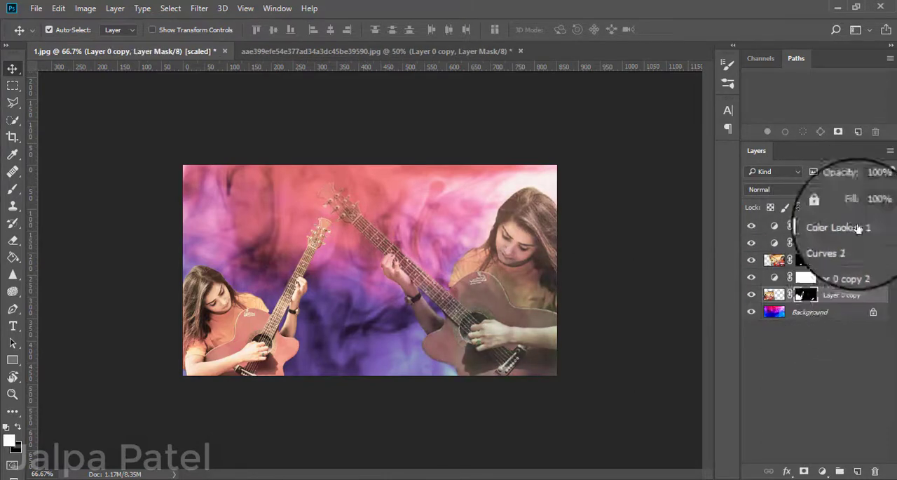
left_click(781, 278)
double_click(781, 278)
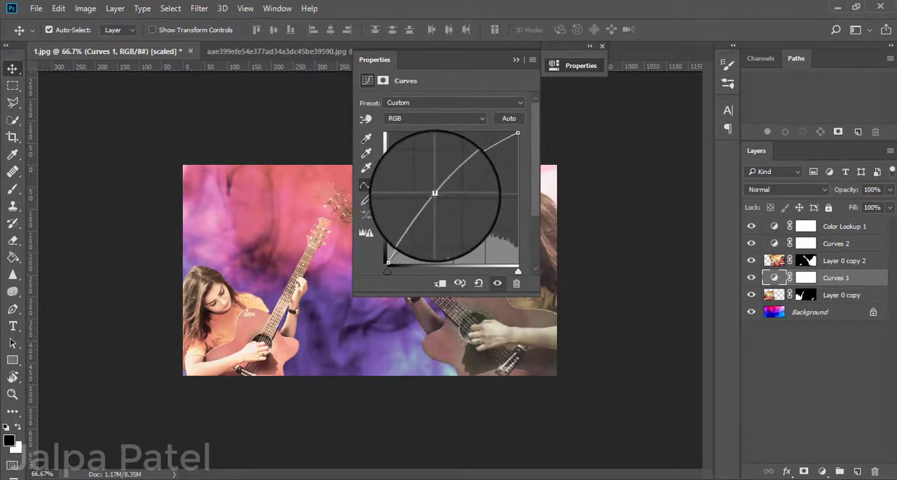
left_click(626, 241)
left_click(516, 60)
Add a second Color Lookup adjustment on top of the layer stack with the 2Strip.look 3DLUT, keeping its settings clear of the image.
left_click(823, 471)
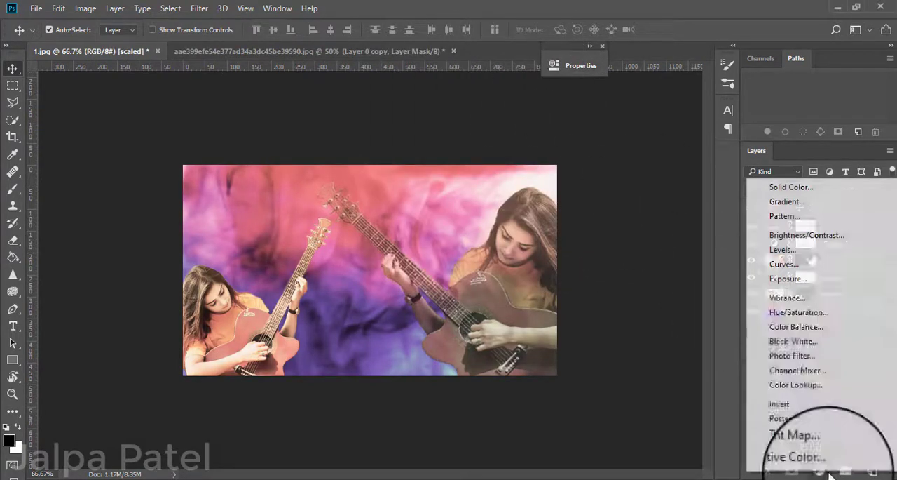
left_click(803, 387)
left_click(501, 117)
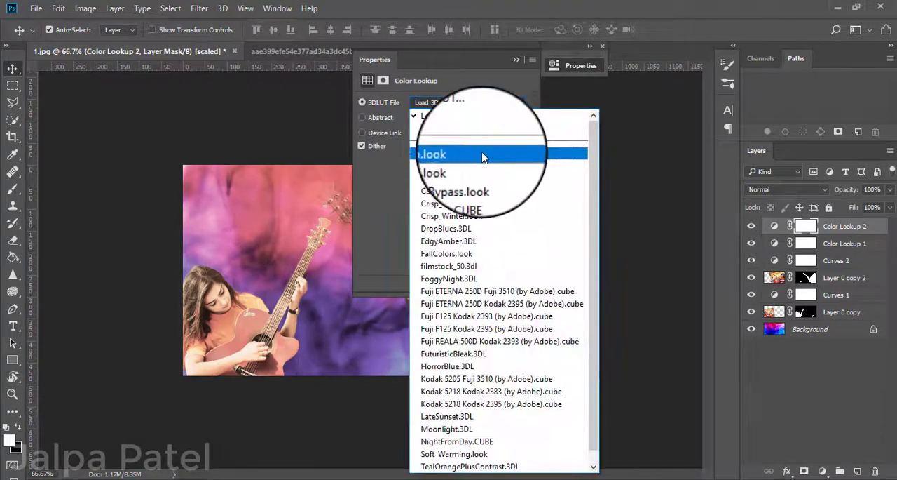
left_click(490, 153)
left_click_drag(452, 61, 623, 75)
Try the Fuji REALA 500D Kodak 2393 3DLUT on Color Lookup 2, then set it to Moonlight.3DL.
left_click(599, 117)
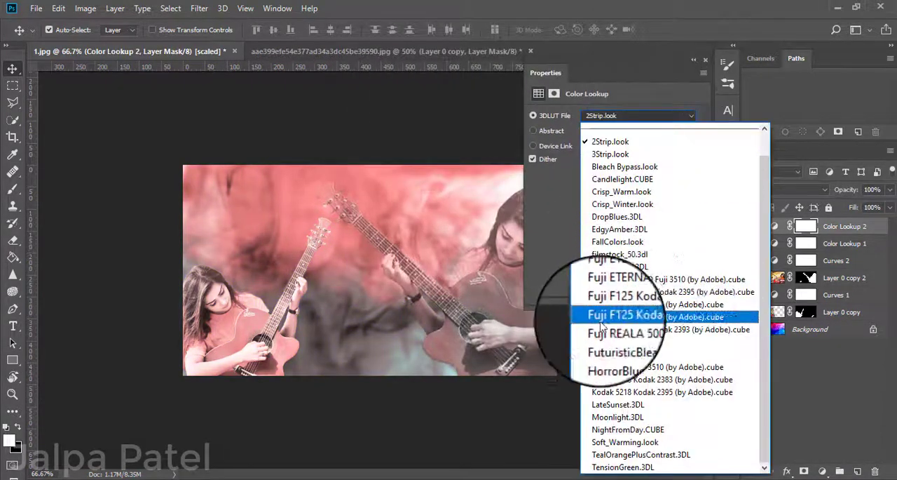
left_click(595, 311)
left_click(649, 118)
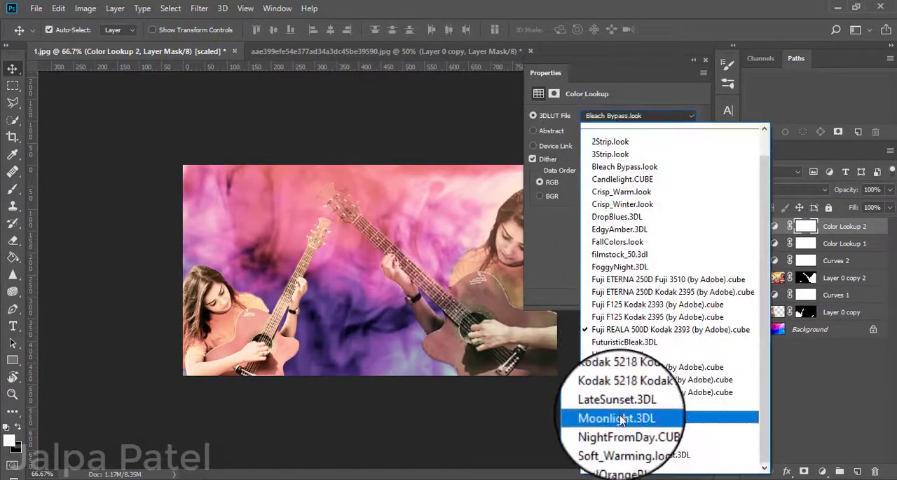
left_click(655, 412)
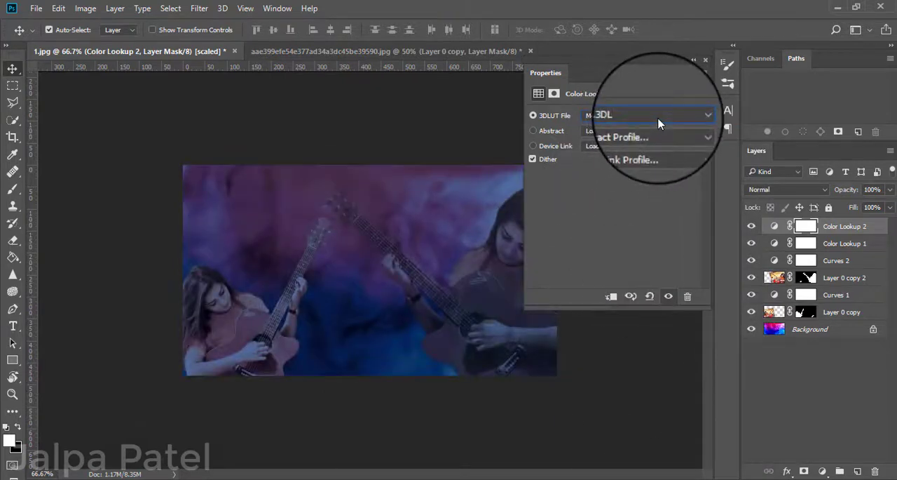
Delete the Color Lookup 1 adjustment layer and close the Properties panel.
left_click(839, 244)
key("Delete")
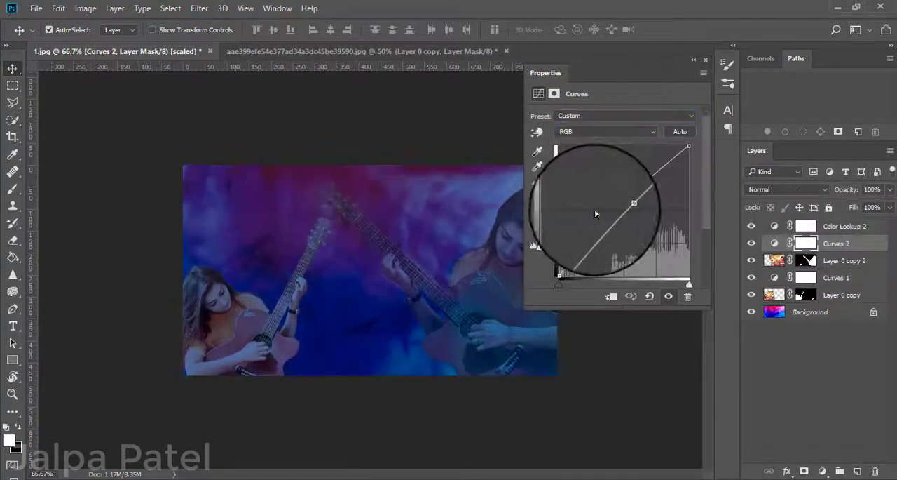
left_click(706, 62)
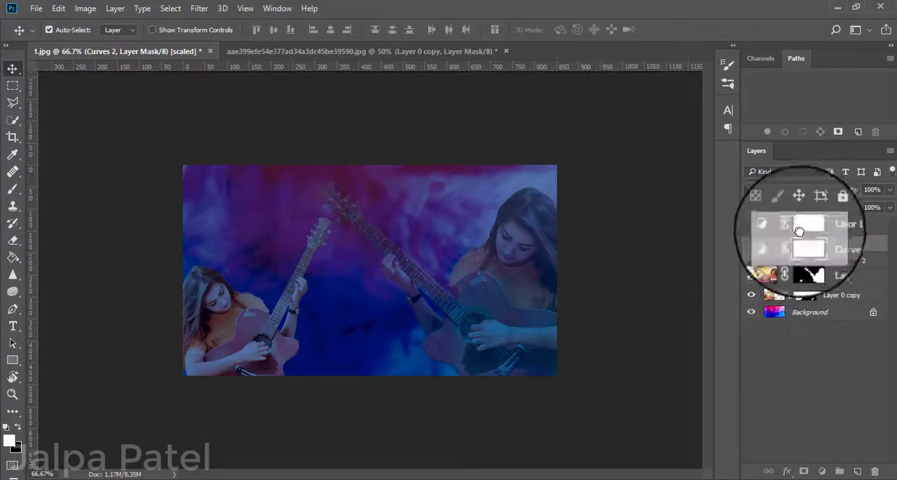
Move the Color Lookup 2 adjustment below Layer 0 copy, directly above the Background layer.
left_click_drag(798, 267, 800, 295)
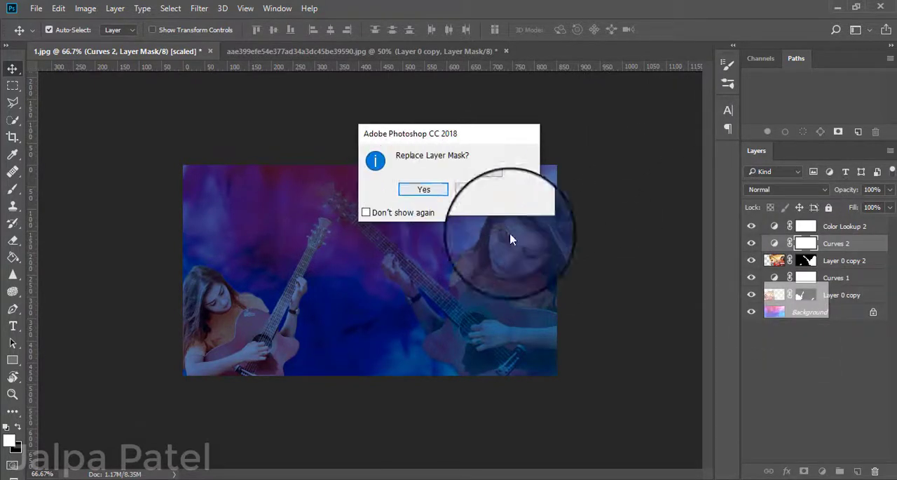
left_click(495, 195)
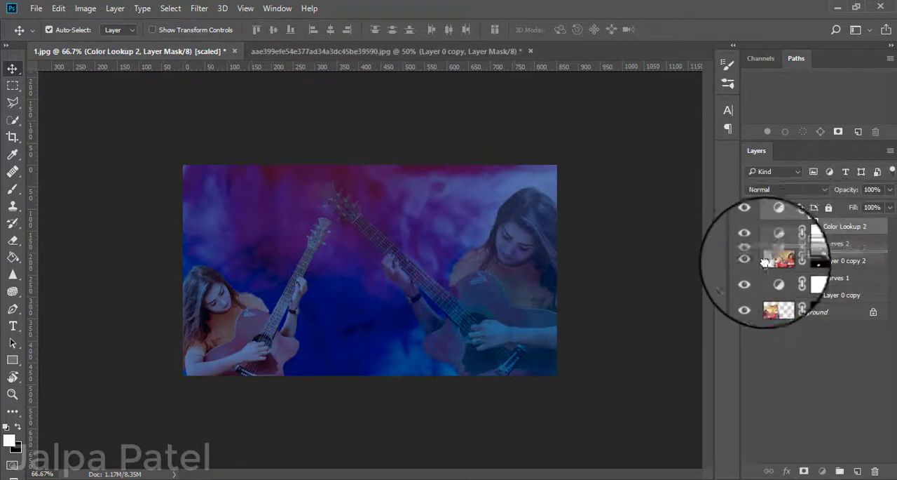
left_click_drag(763, 227, 767, 290)
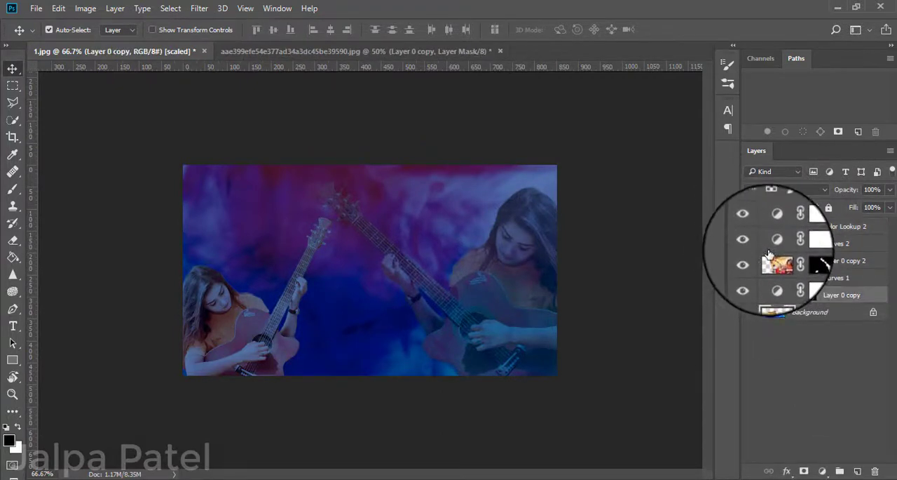
left_click(772, 229)
left_click_drag(764, 259, 763, 262)
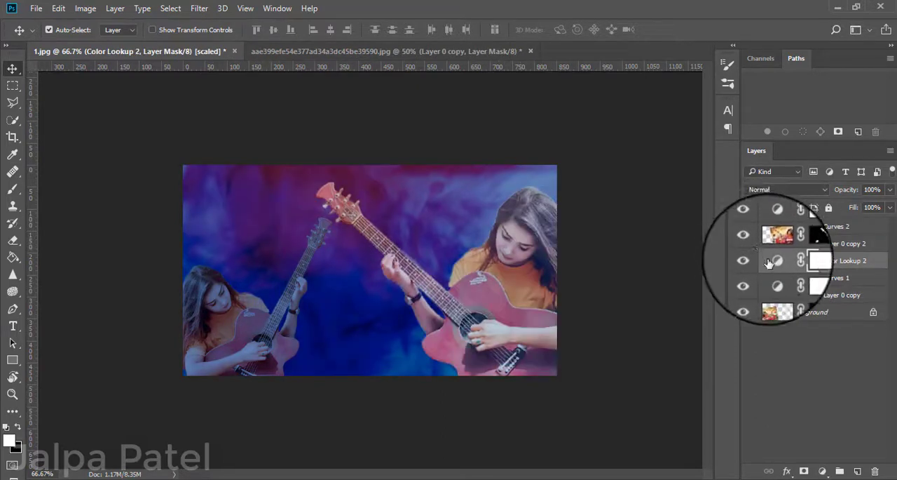
left_click_drag(764, 301, 765, 304)
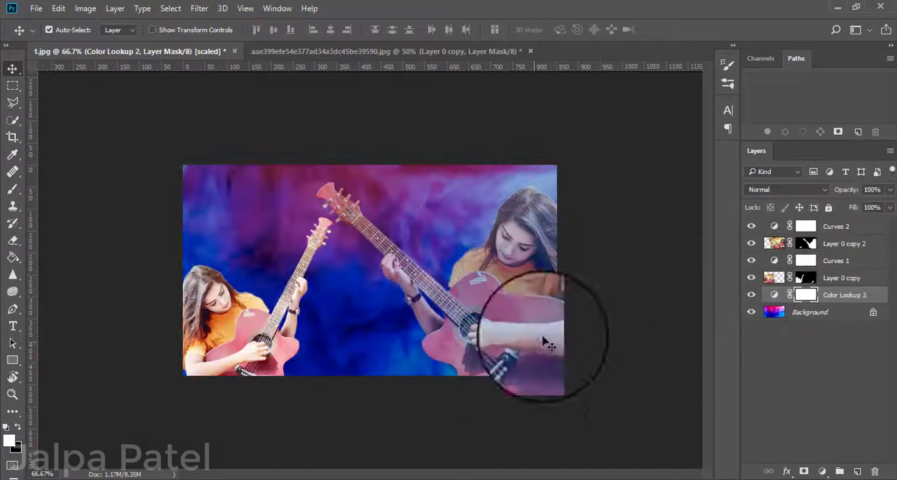
Set the larger guitarist cutout on Layer 0 copy 2 to 62% opacity and move it slightly up and left.
left_click(524, 293)
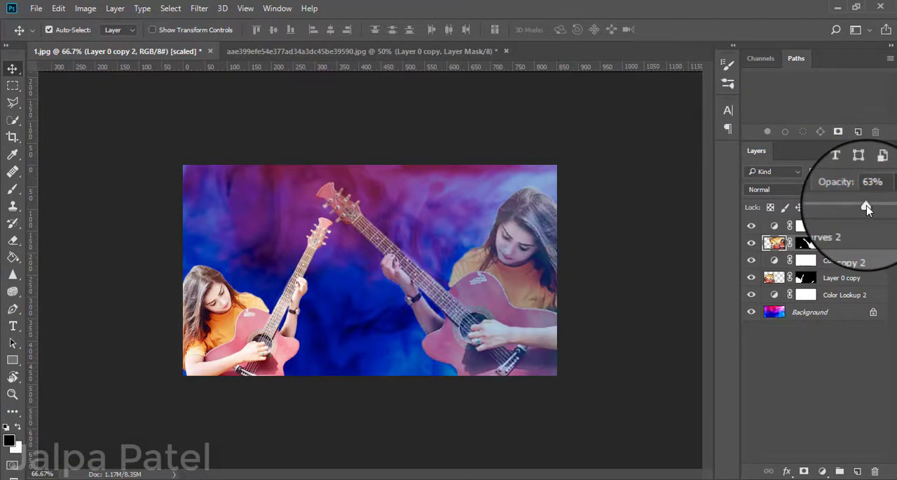
left_click_drag(870, 206, 866, 207)
mouse_move(489, 287)
left_mouse_down()
mouse_move(474, 269)
mouse_move(484, 284)
left_mouse_up()
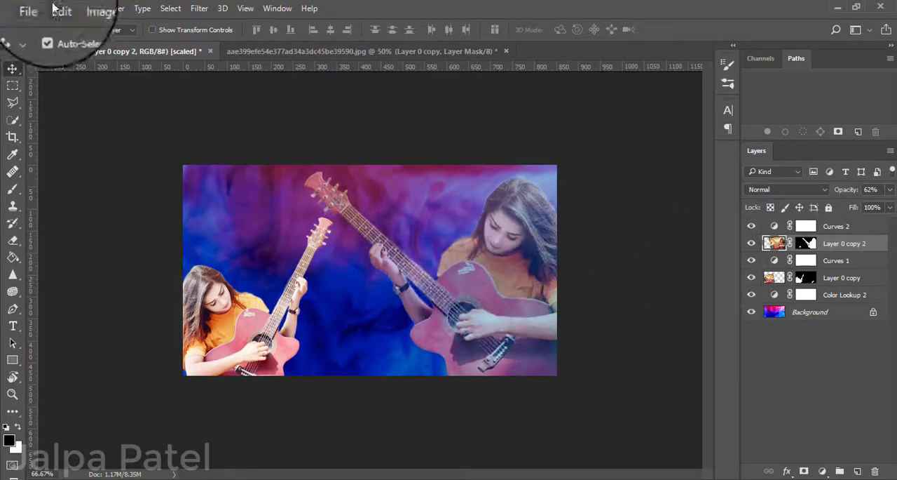
Add a new empty layer above Layer 0 copy 2 and move the Curves 2 adjustment below Layer 0 copy 2.
left_click(199, 8)
left_click(656, 251)
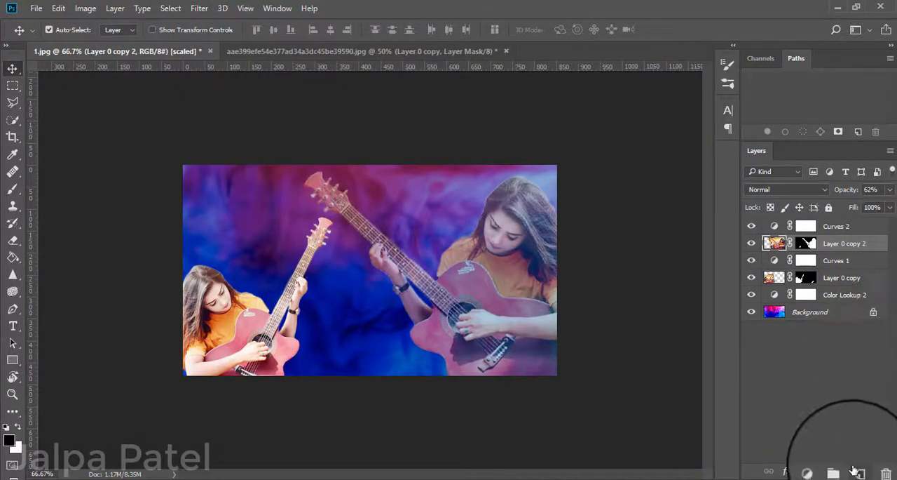
left_click(855, 470)
left_click_drag(836, 230, 830, 267)
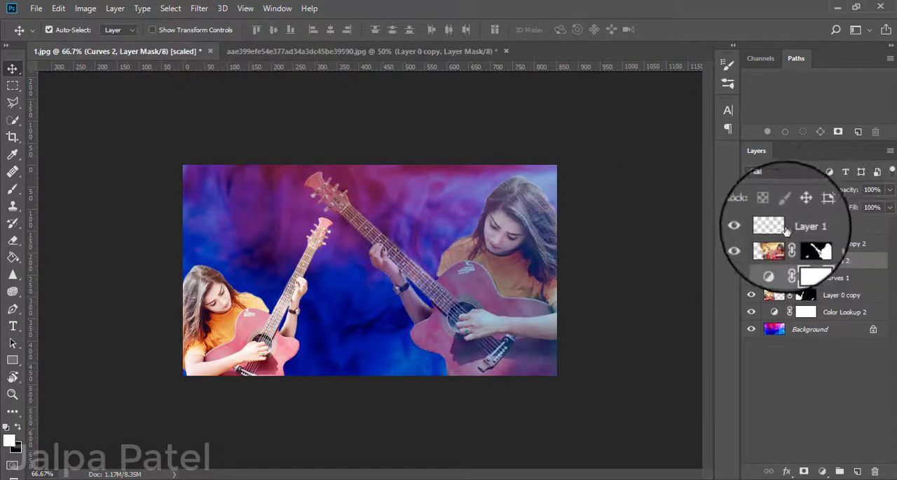
Apply the merged RGB image of 1.jpg to the empty Layer 1 with Apply Image, using Multiply blending at 100% opacity.
left_click(786, 229)
left_click(85, 8)
left_click(150, 202)
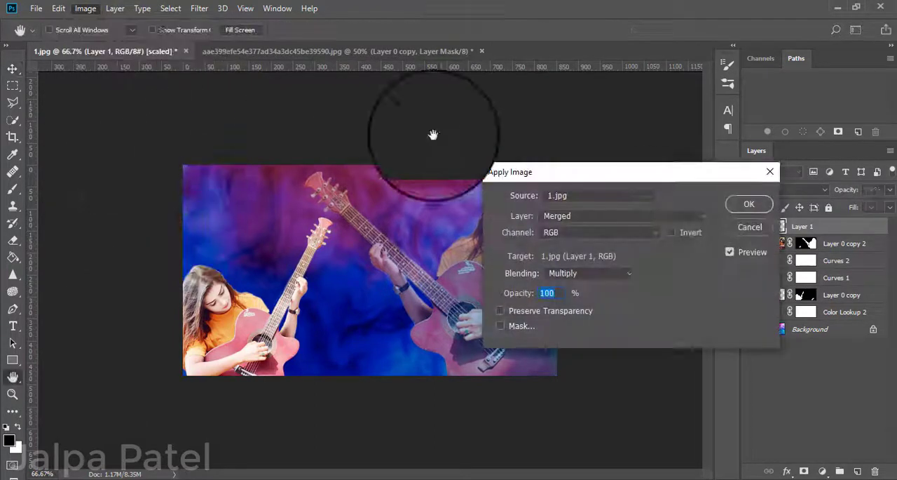
left_click(750, 204)
Start the Camera Raw Filter on Layer 1 with temperature -18, tint +17, exposure +0.25, contrast +5, highlights +20 and shadows +13.
left_click(199, 8)
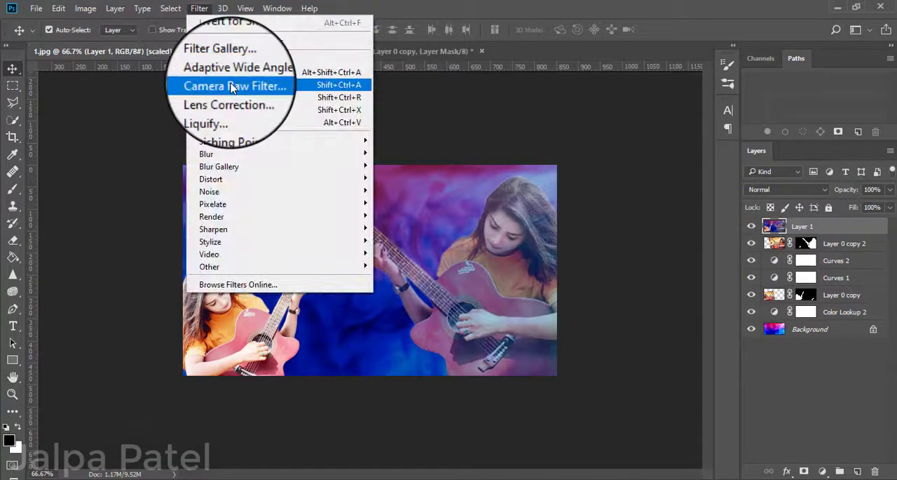
left_click(232, 85)
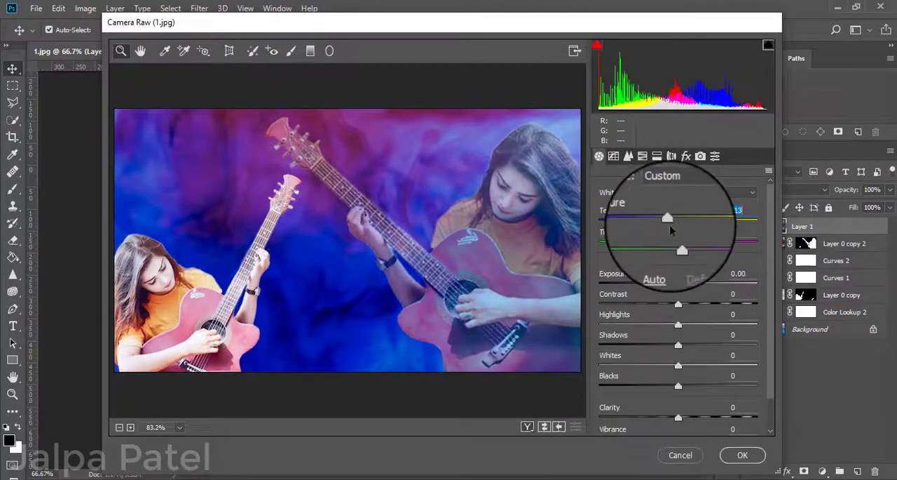
mouse_move(670, 223)
left_mouse_down()
mouse_move(705, 239)
mouse_move(670, 235)
left_mouse_up()
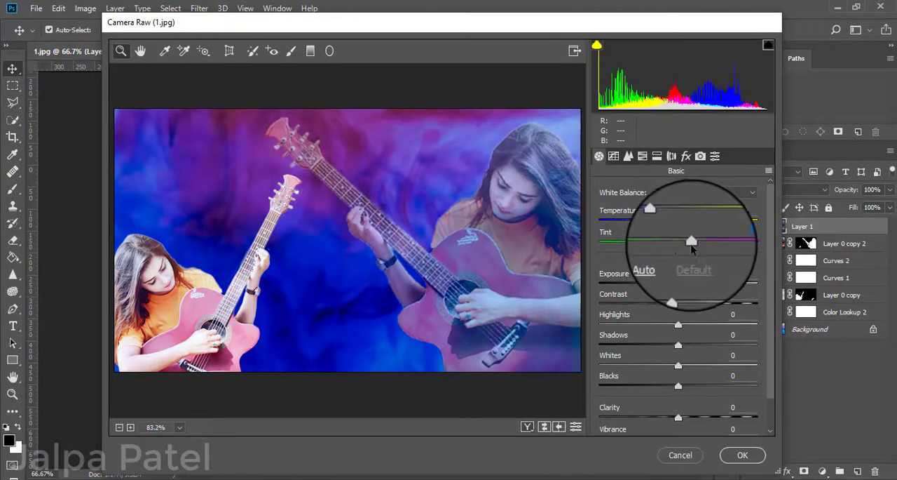
left_click_drag(678, 284, 657, 317)
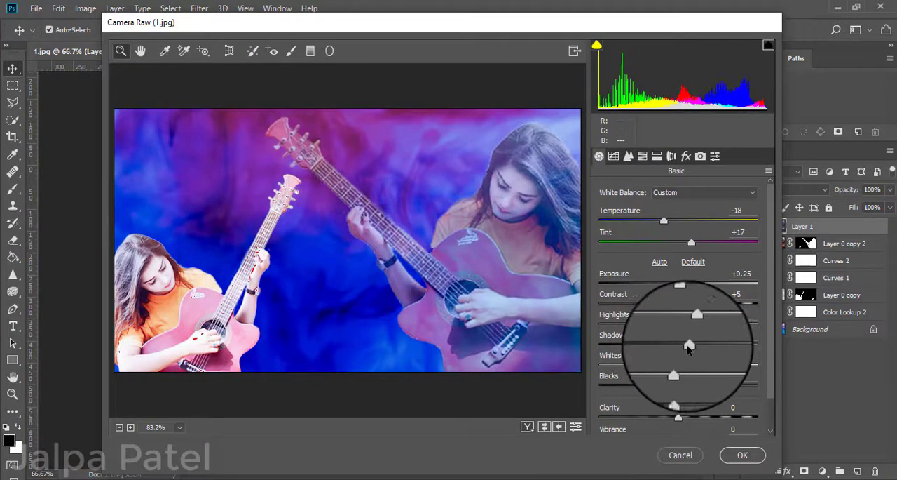
Set the clarity to +16, raise the vibrance slightly and apply the Camera Raw Filter.
scroll(689, 345, "down", 2)
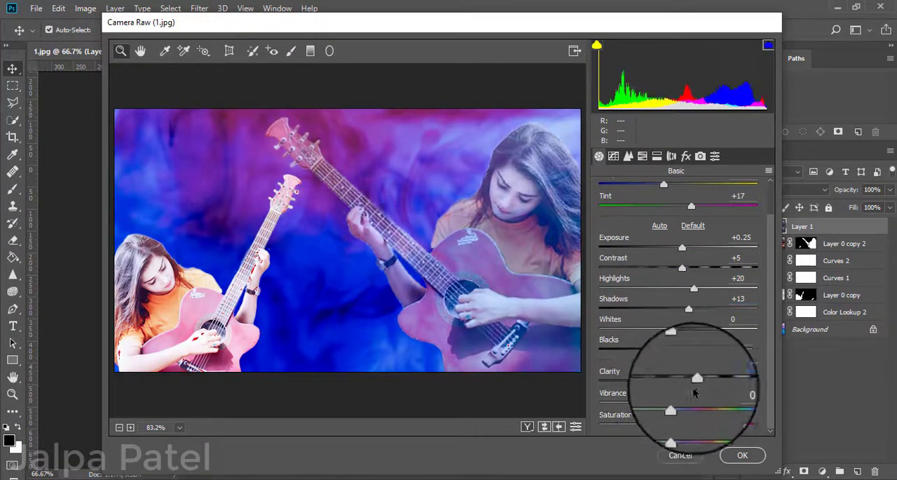
mouse_move(693, 387)
left_mouse_down()
mouse_move(643, 382)
mouse_move(701, 391)
mouse_move(690, 388)
left_mouse_up()
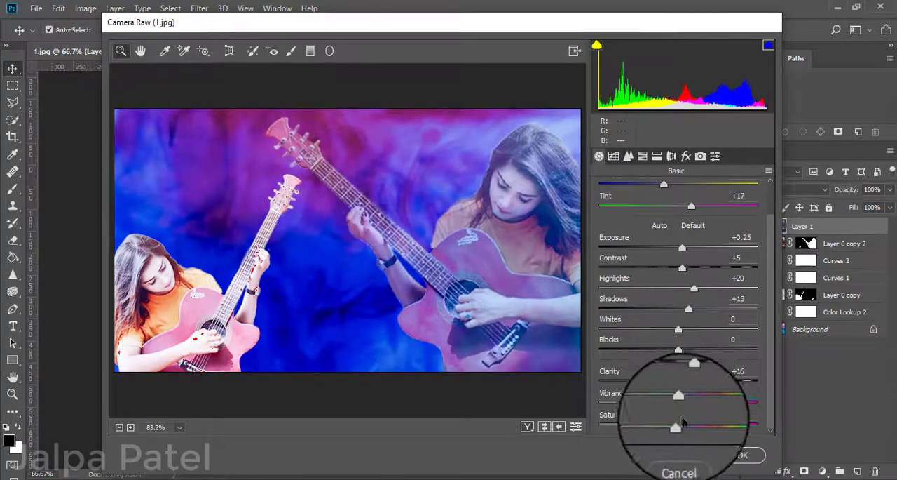
mouse_move(690, 404)
left_mouse_down()
mouse_move(729, 404)
mouse_move(694, 404)
left_mouse_up()
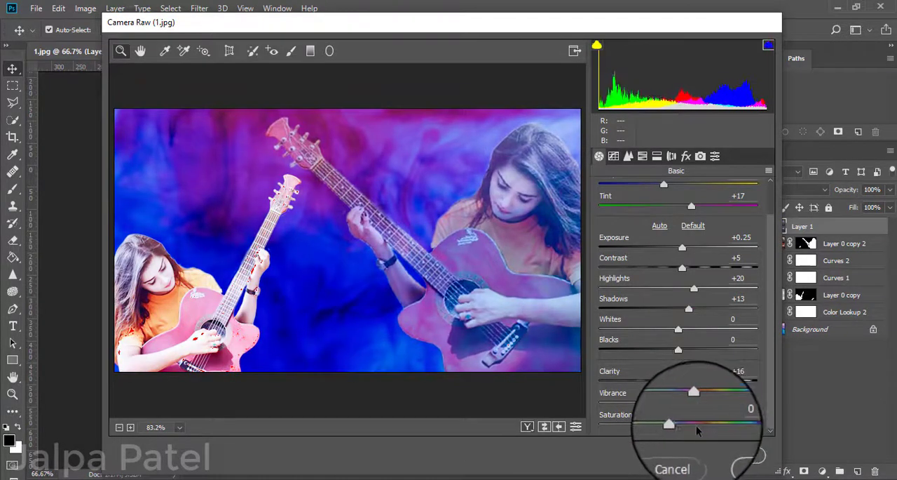
left_click(743, 454)
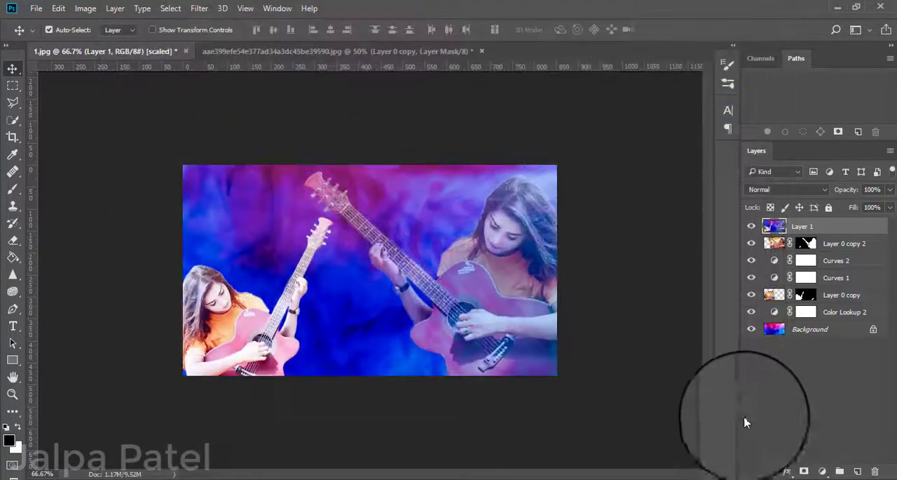
Start another Camera Raw Filter pass on Layer 1 and set the exposure to -0.40.
left_click(200, 7)
left_click(243, 86)
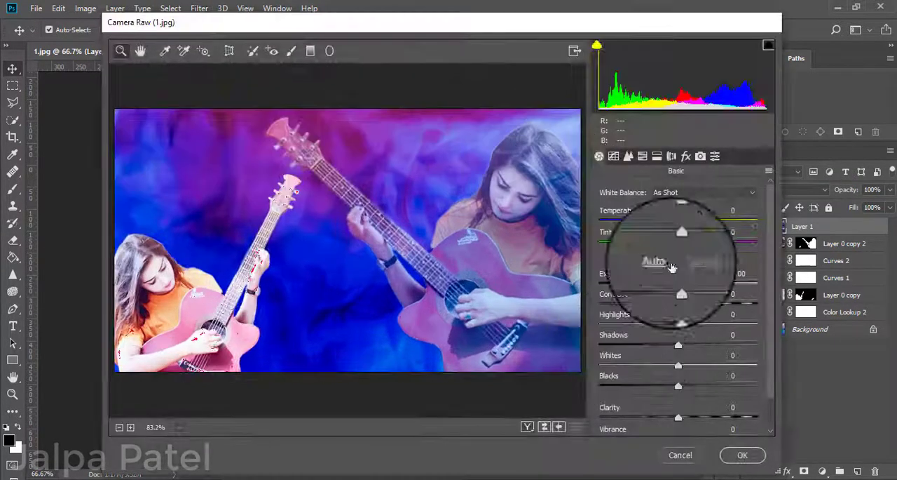
left_click_drag(681, 289, 674, 288)
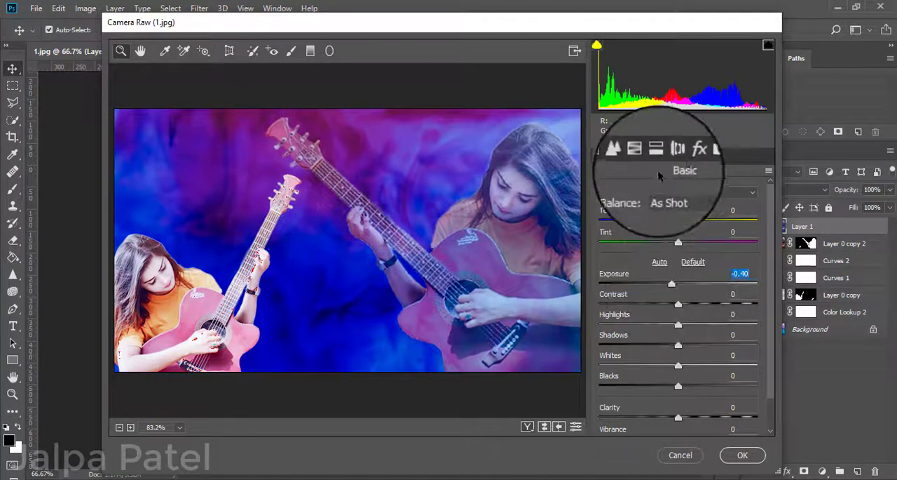
Set the post-crop vignetting amount to -35 with Highlight Priority style and the dehaze amount to +51.
left_click(686, 155)
scroll(687, 392, "down", 3)
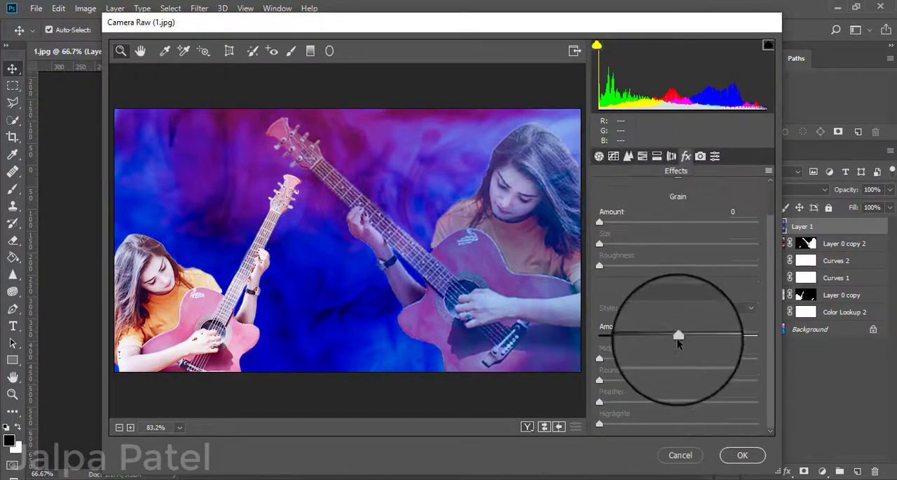
left_click_drag(678, 326, 651, 339)
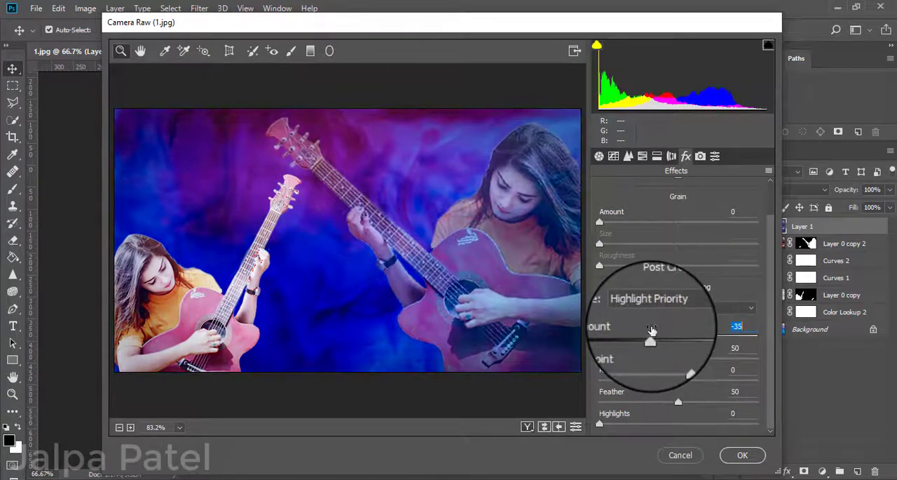
scroll(679, 232, "up", 2)
left_click_drag(678, 213, 708, 213)
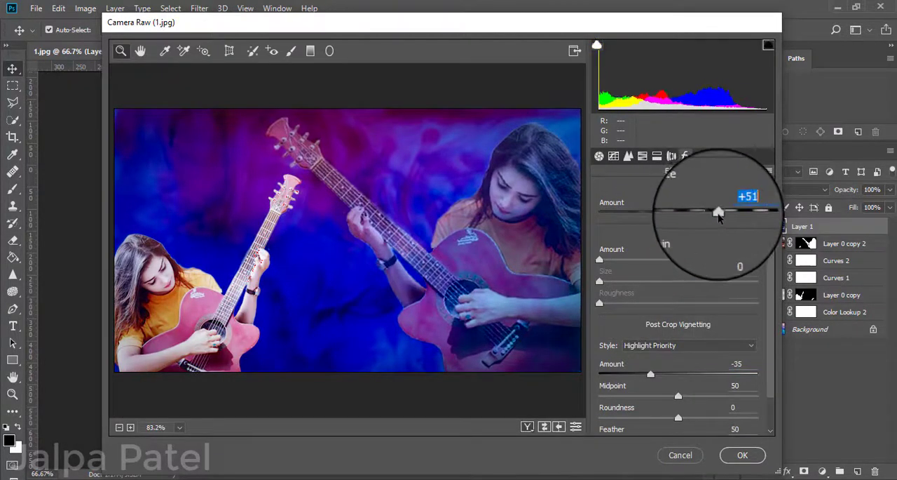
Set the sharpening amount to 12 in the Camera Raw detail settings.
left_click(642, 156)
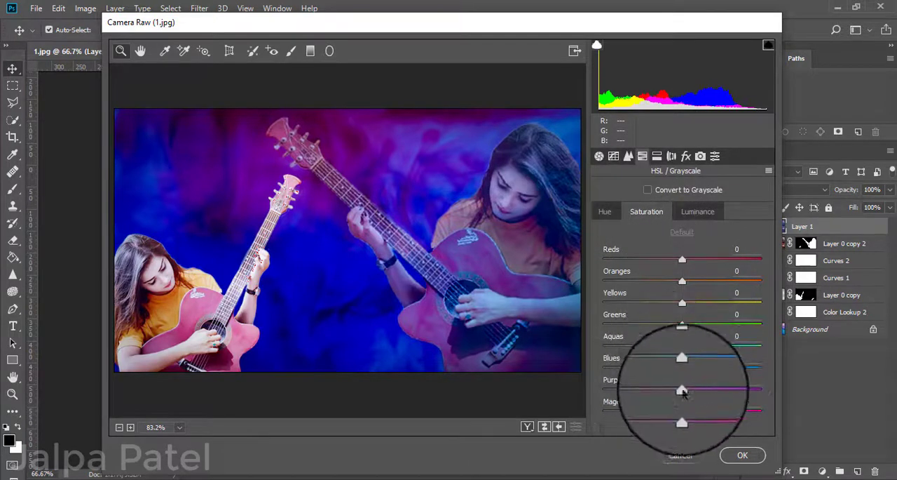
left_click(672, 155)
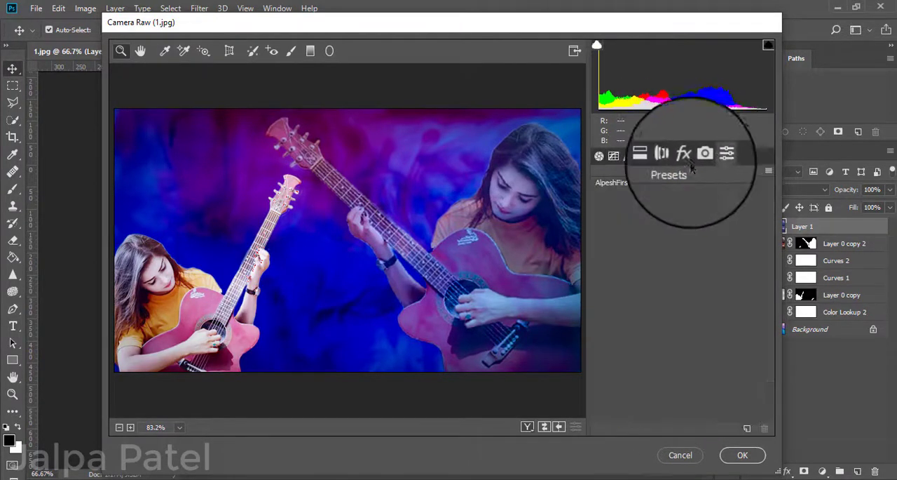
left_click(701, 155)
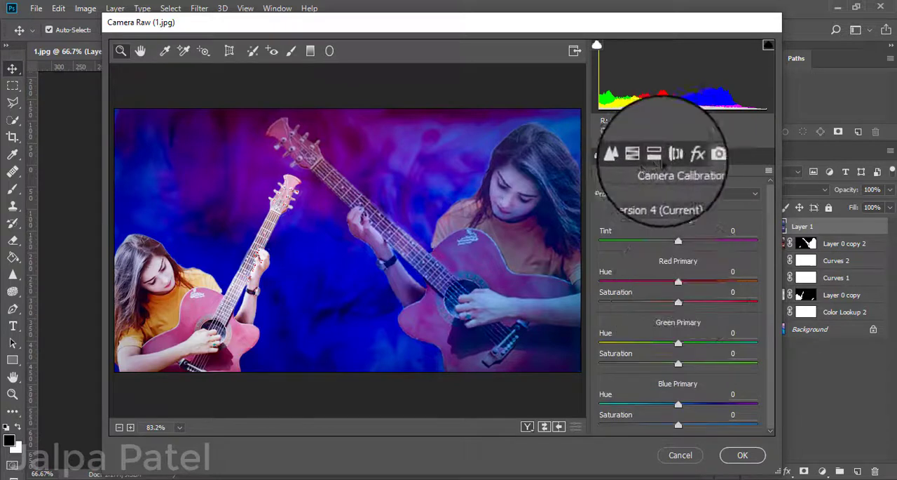
left_click(659, 157)
left_click(629, 155)
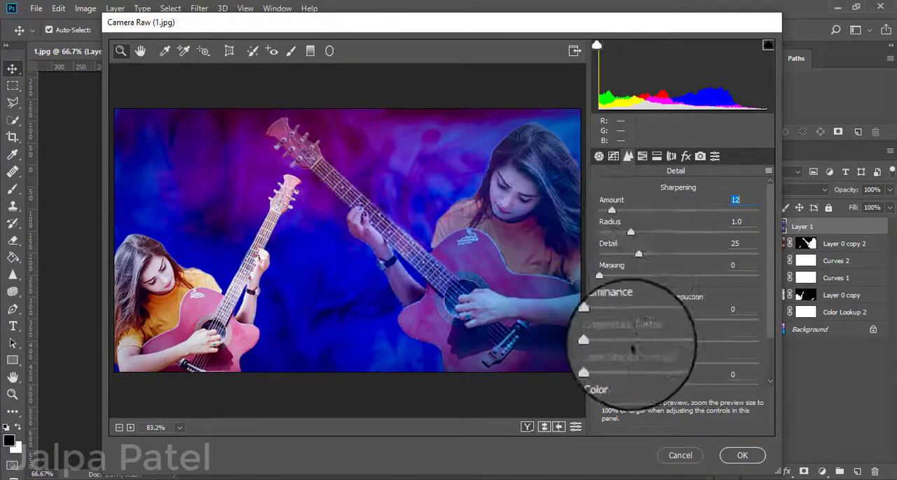
scroll(633, 344, "down", 2)
Cool the temperature slightly, shift the tint towards magenta and apply the Camera Raw Filter.
left_click(598, 155)
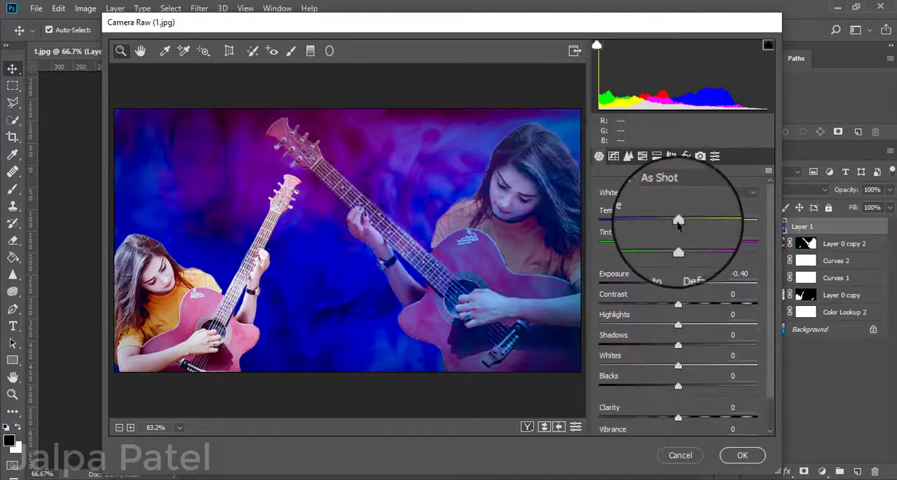
left_click_drag(679, 221, 687, 242)
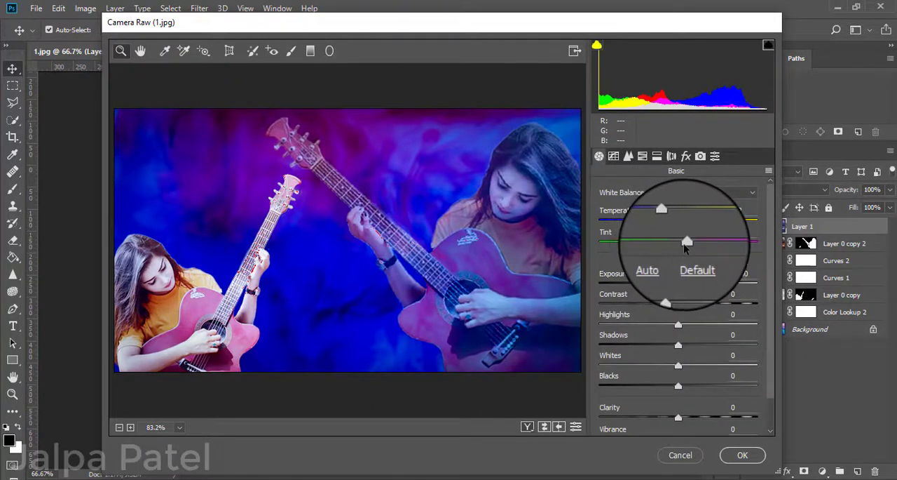
left_click(742, 455)
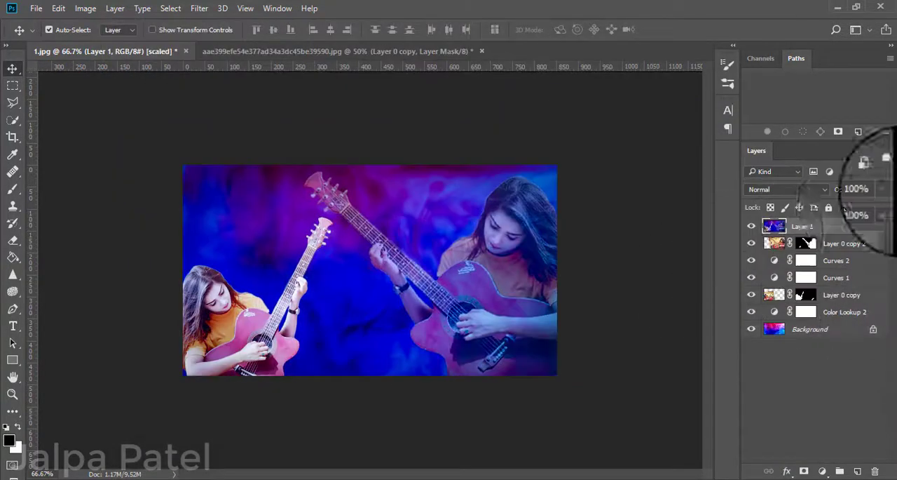
Apply a further Camera Raw Filter to Layer 1 with temperature +9 and tint -3, and compare the image with Layer 1 hidden and shown.
left_click(193, 14)
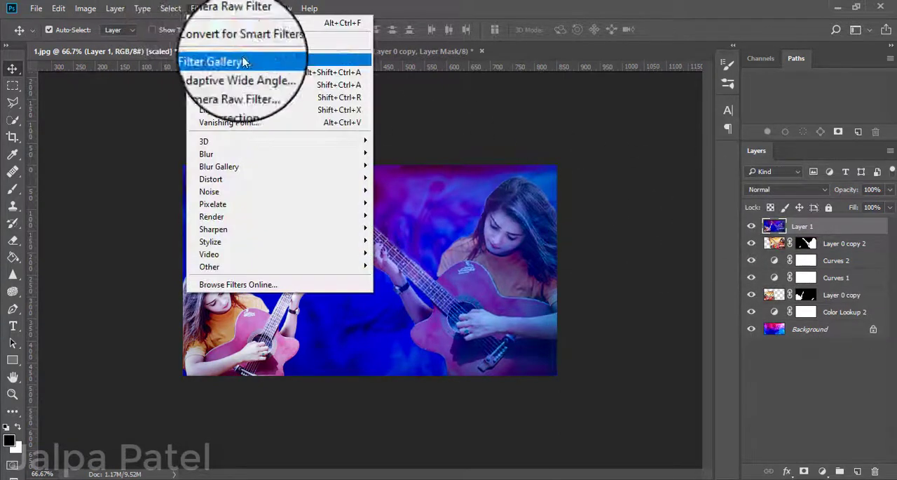
left_click(224, 100)
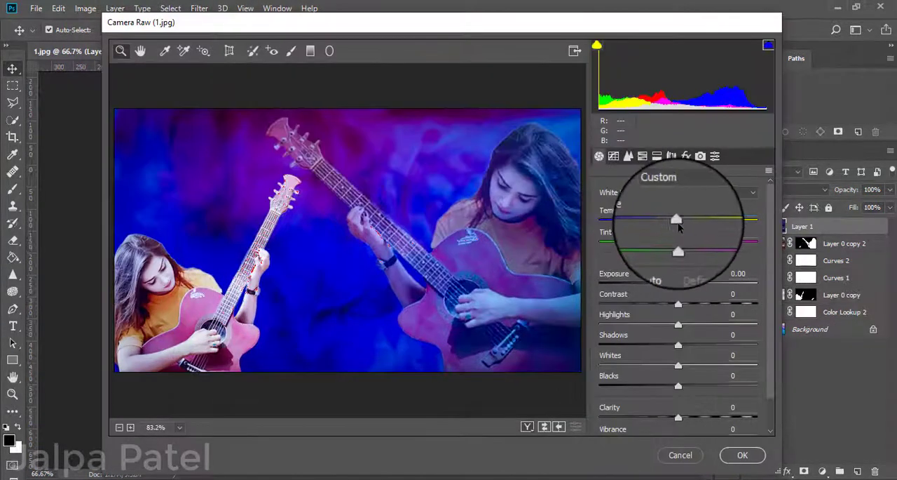
left_click_drag(679, 226, 675, 242)
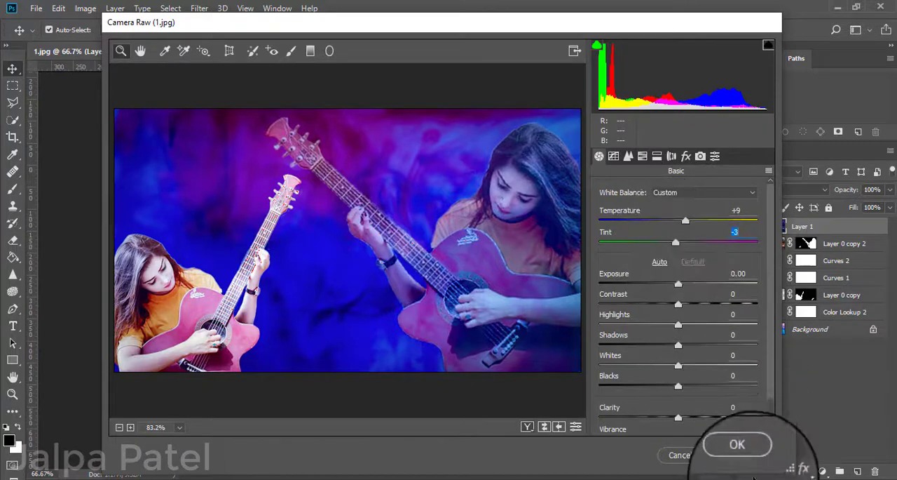
left_click(736, 453)
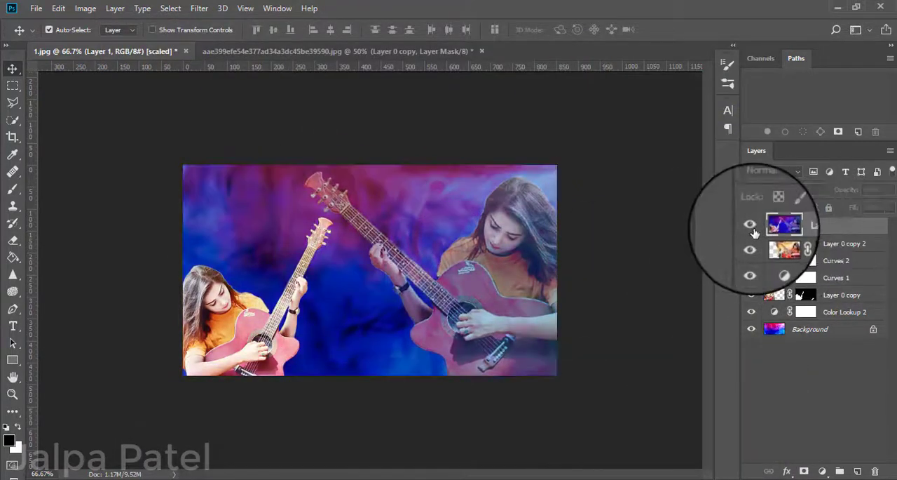
left_click(753, 228)
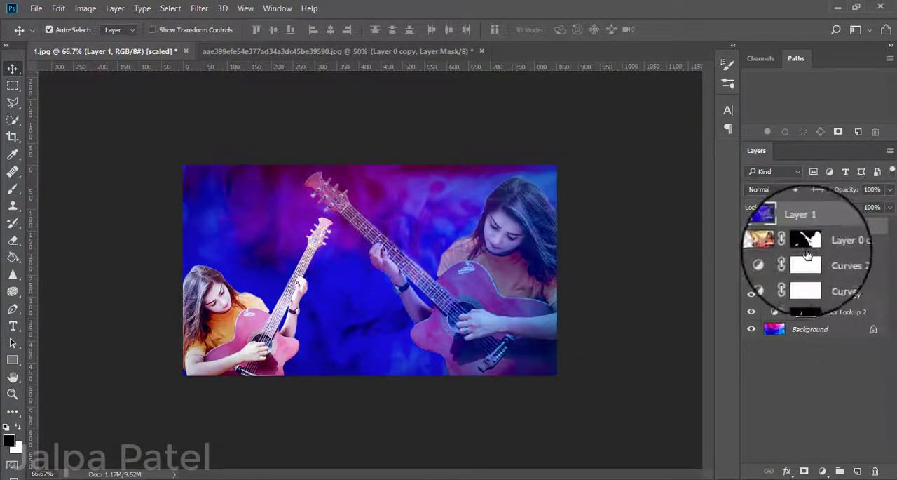
Add a Photo Filter adjustment layer above Layer 1 and try the Cooling Filter (80) preset.
left_click(822, 470)
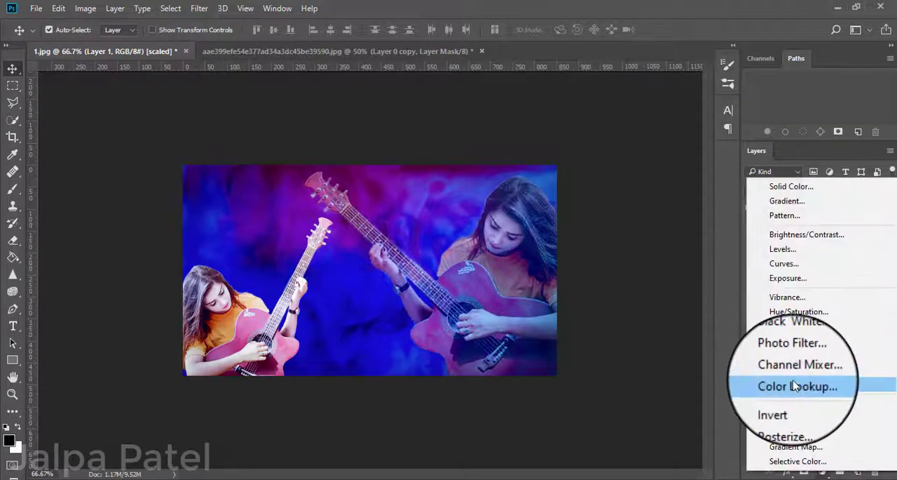
left_click(792, 342)
left_click(629, 116)
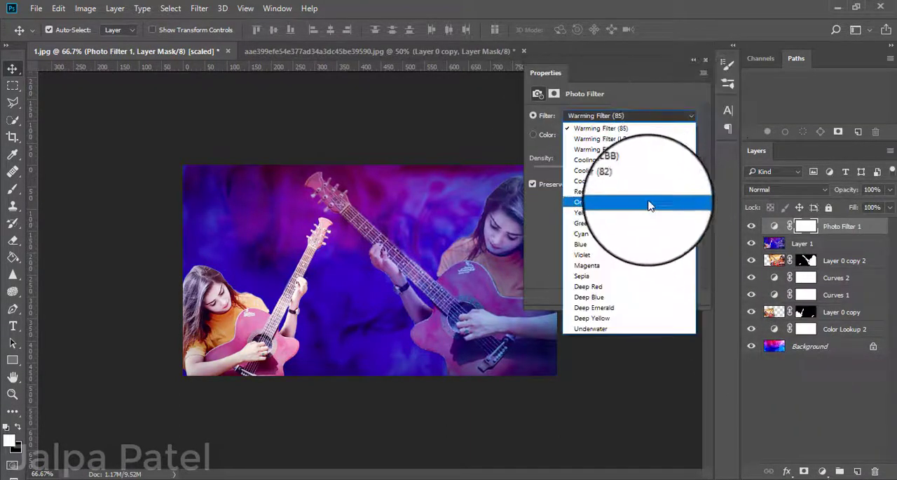
left_click(645, 190)
left_click(657, 116)
left_click(634, 157)
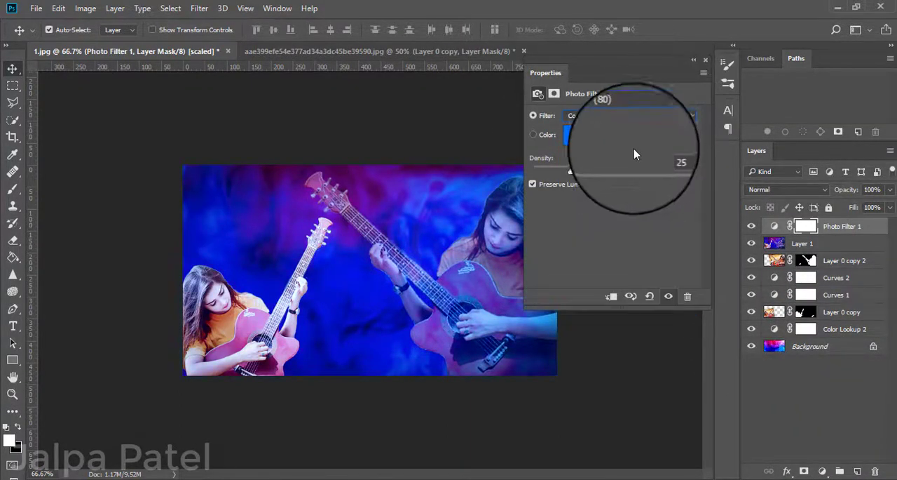
Compare the warming presets of the Photo Filter and settle on Warming Filter (LBA).
left_click(659, 116)
left_click(656, 134)
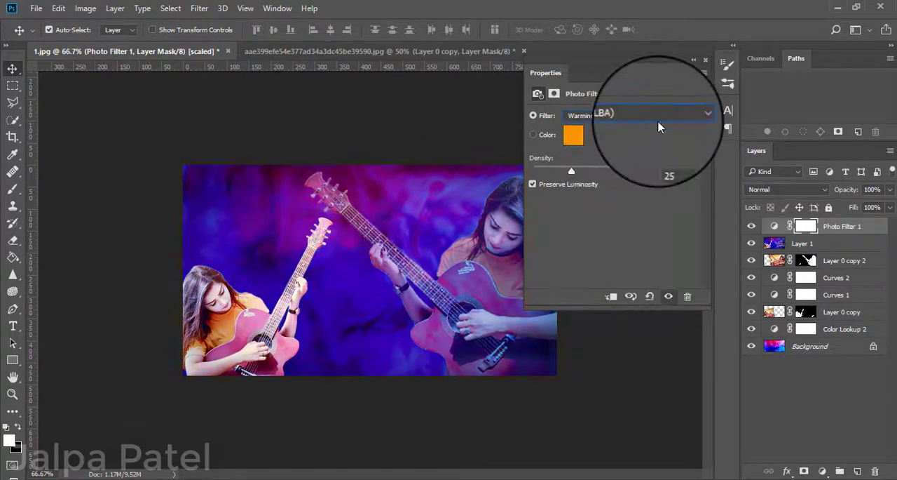
left_click(658, 116)
left_click(641, 124)
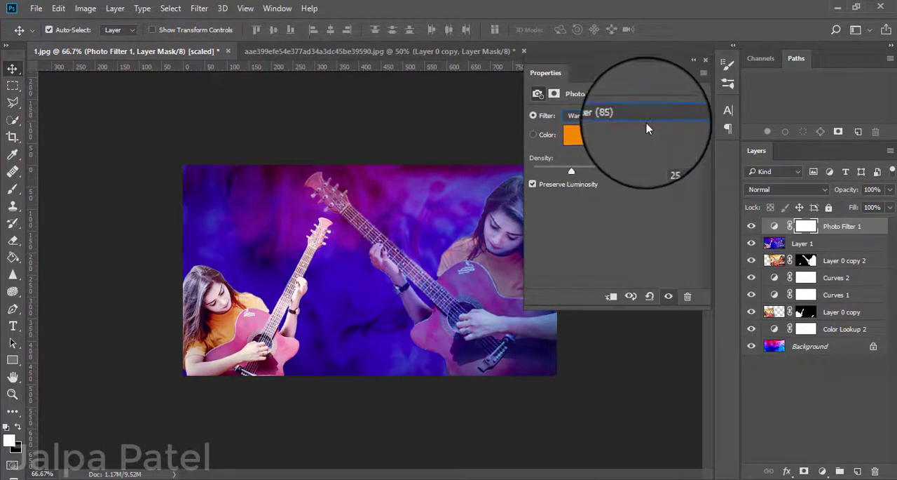
left_click(653, 119)
left_click(680, 139)
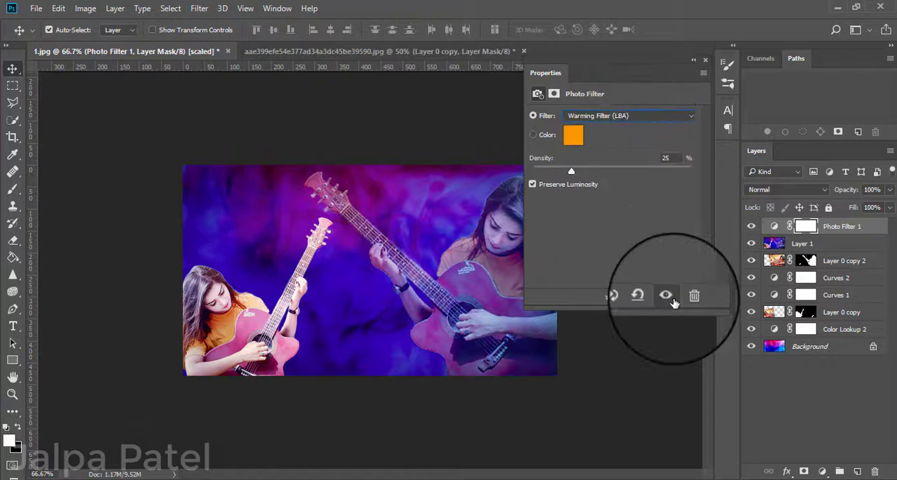
left_click(694, 60)
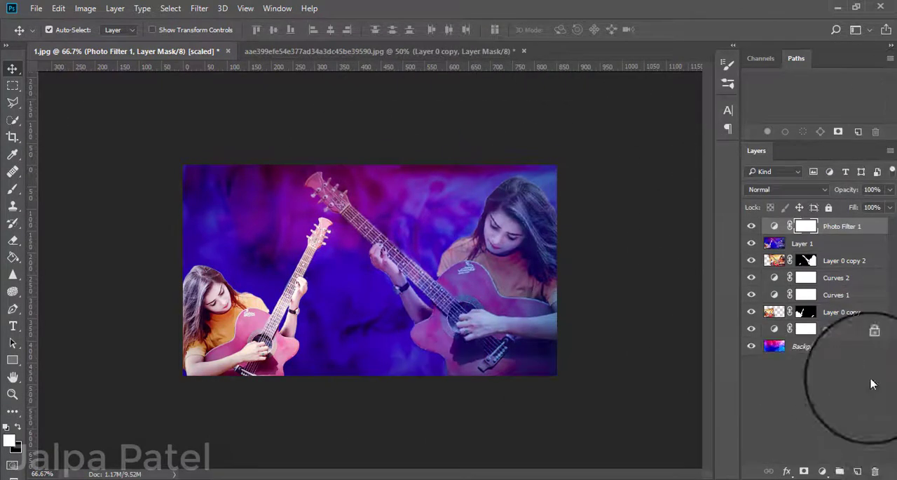
Add a Color Lookup adjustment layer above the Photo Filter using the Smokey device link profile.
left_click(822, 473)
left_click(781, 385)
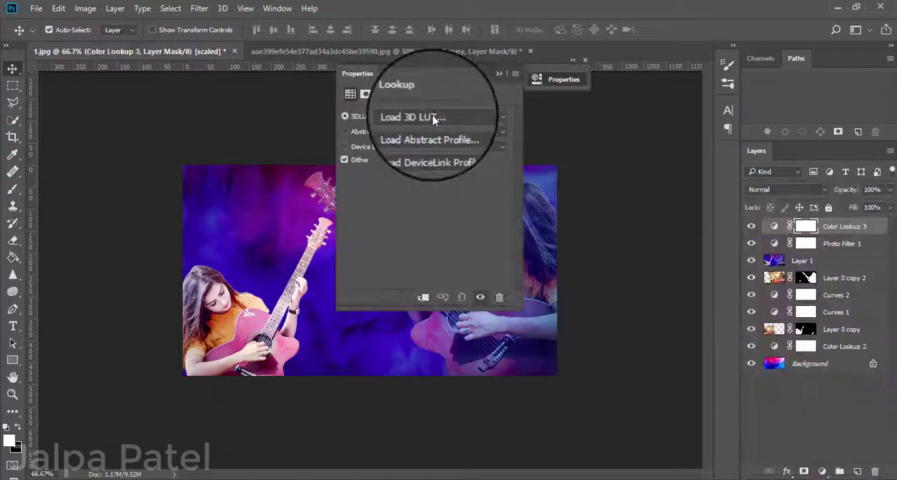
left_click(448, 115)
left_click(755, 190)
left_click(439, 149)
left_click(441, 237)
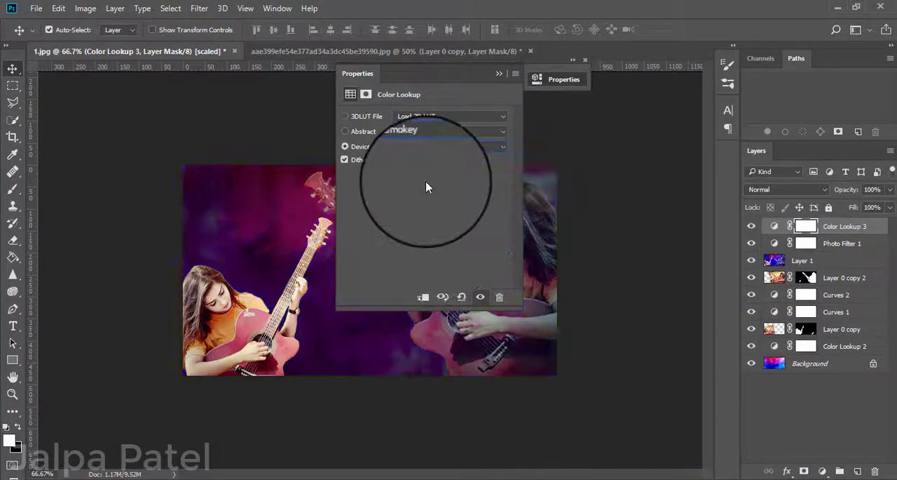
left_click(564, 79)
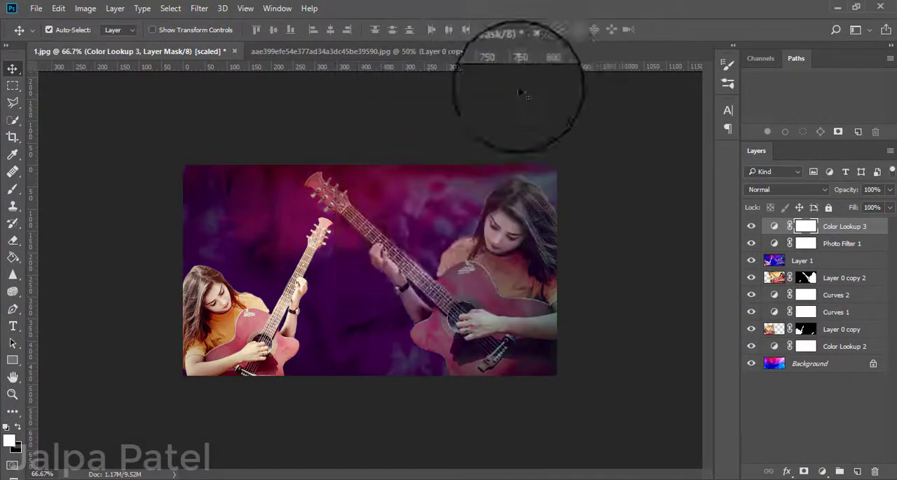
Group all layers above the Background, from Color Lookup 3 down to Color Lookup 2.
left_click(842, 244, "ctrl")
left_click(840, 261, "ctrl")
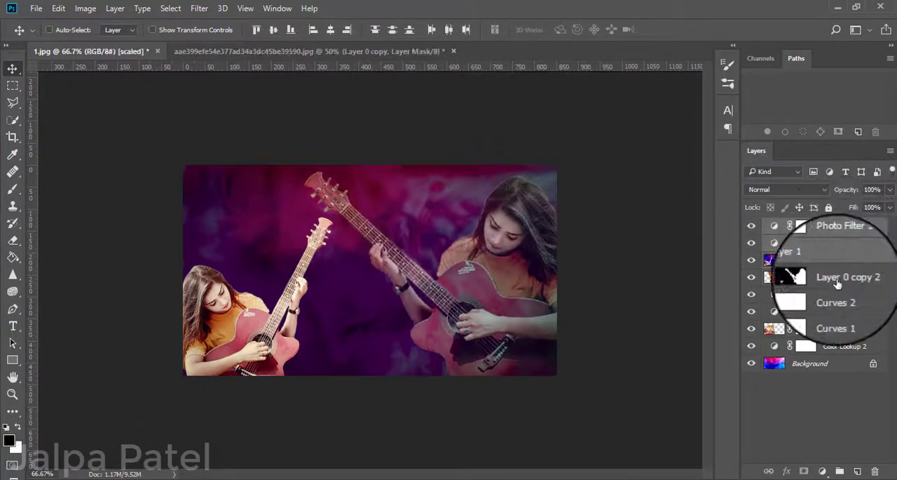
left_click(838, 279, "ctrl")
left_click(839, 297, "ctrl")
left_click(840, 317, "ctrl")
left_click(836, 332, "ctrl")
left_click(835, 347, "ctrl")
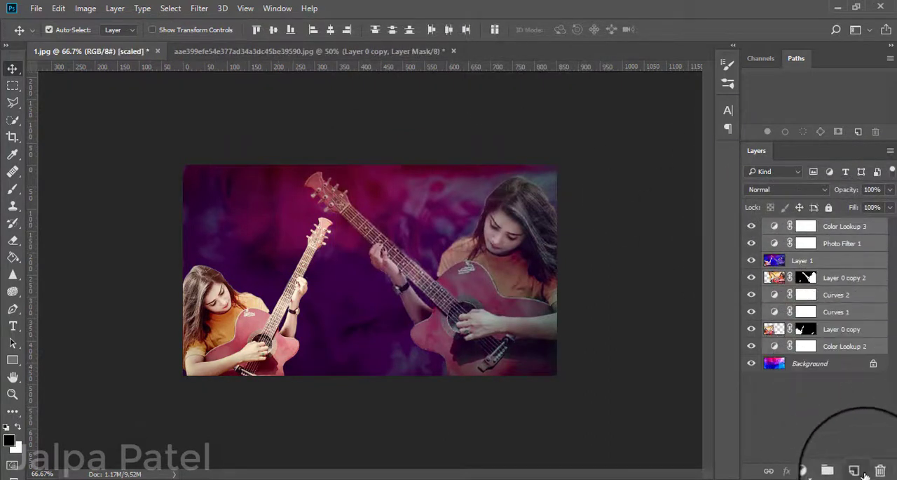
left_click(841, 470)
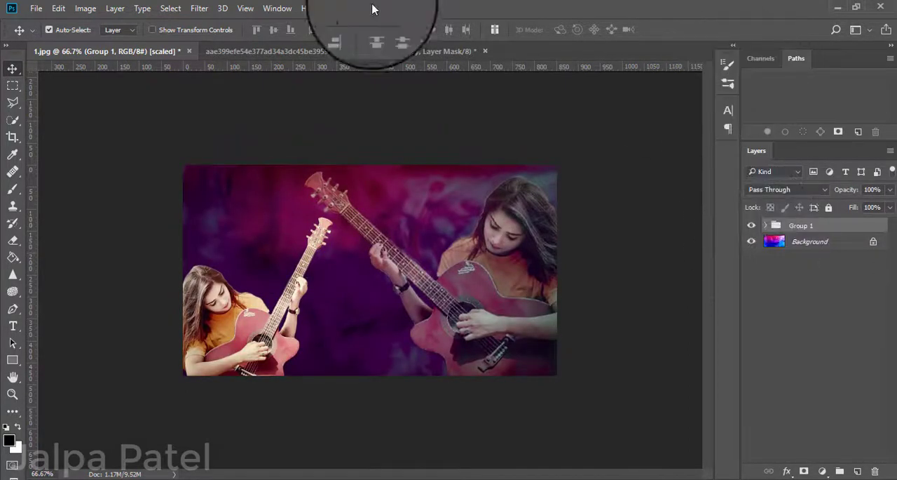
Review the original guitarist photo, and compare 1.jpg with the layer group hidden and shown.
left_click(351, 51)
left_click(751, 250)
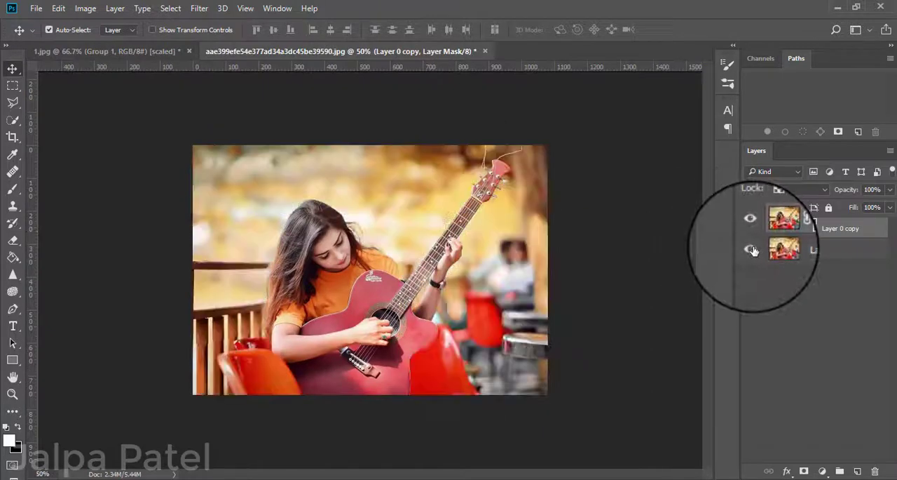
left_click(751, 250)
left_click(112, 51)
left_click(751, 226)
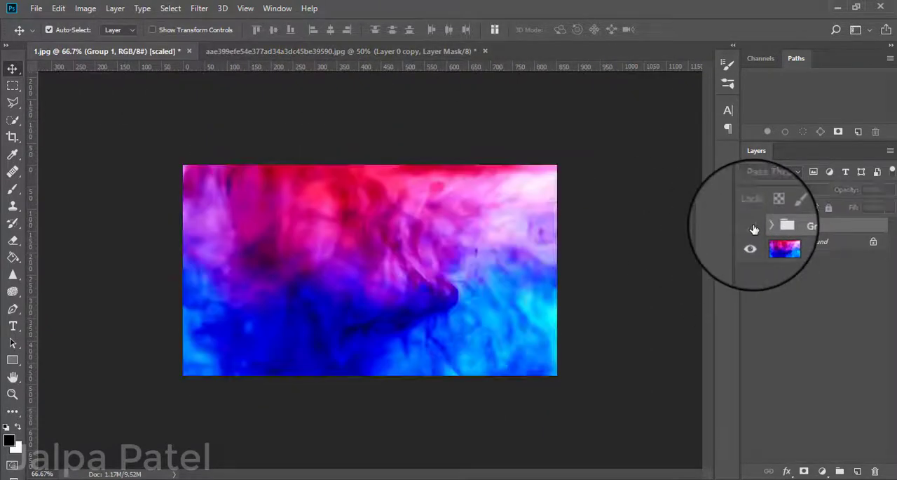
left_click(752, 226)
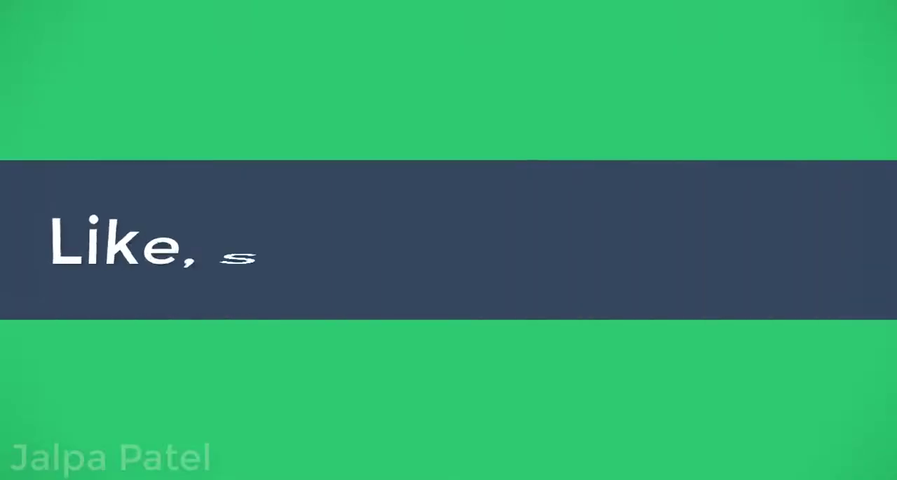